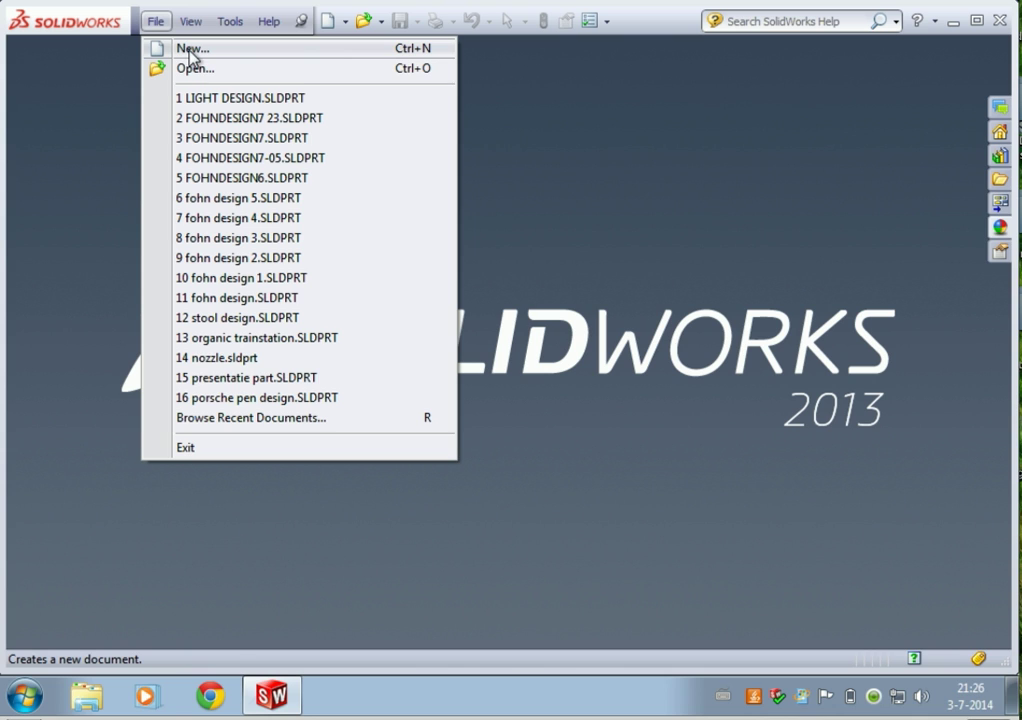
Step: Create a new part document and start a sketch on the Top Plane
click(192, 50)
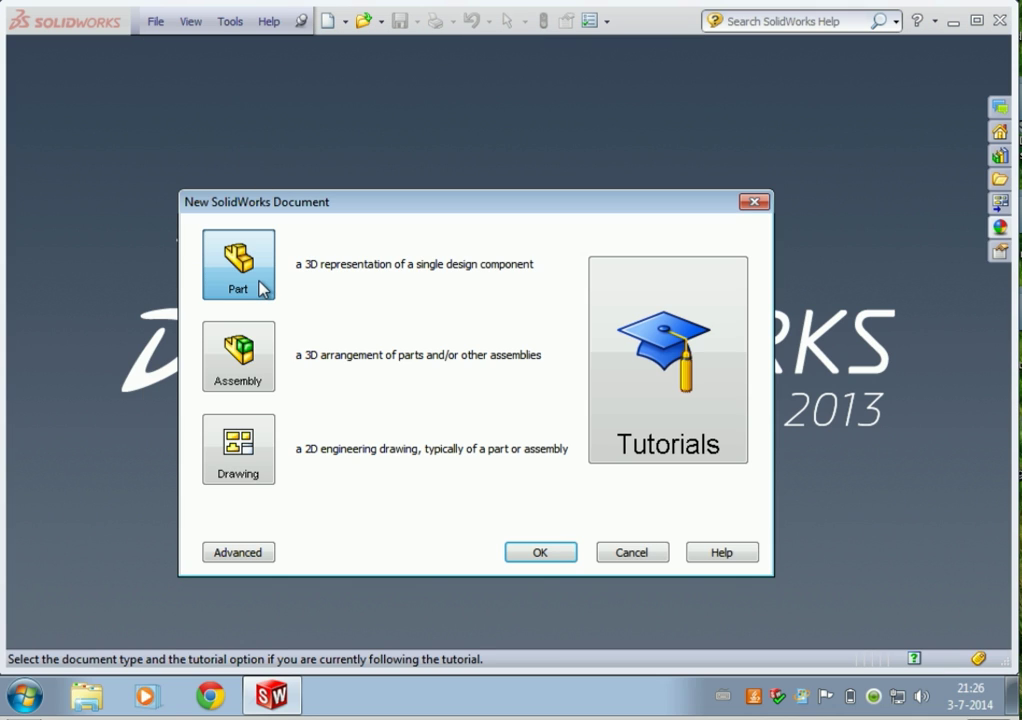
click(541, 553)
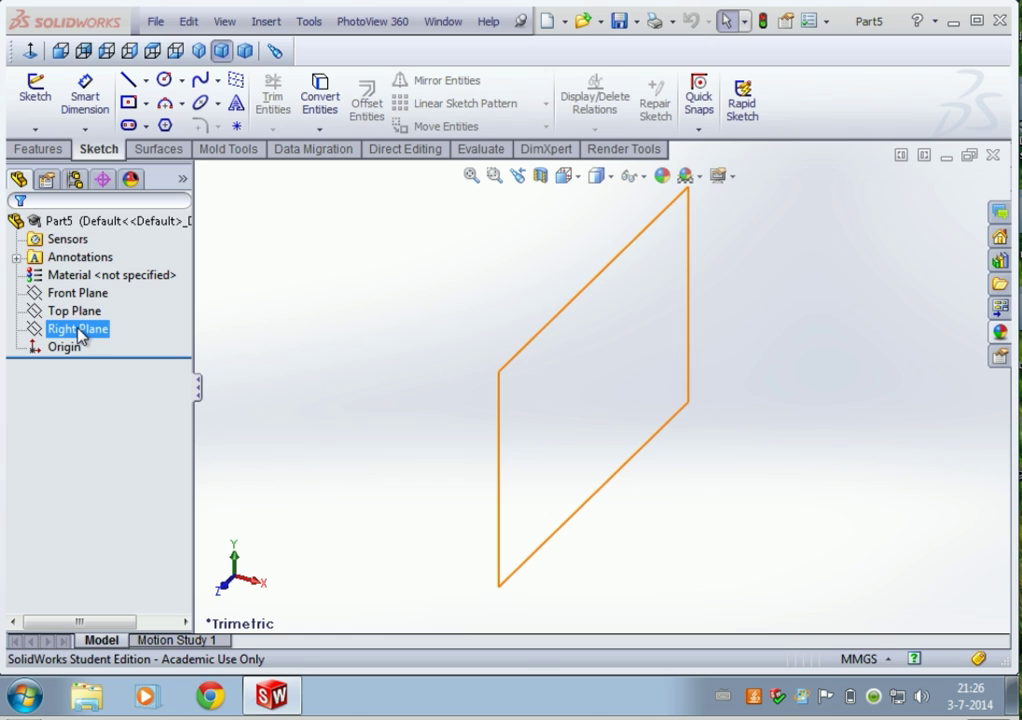
click(79, 313)
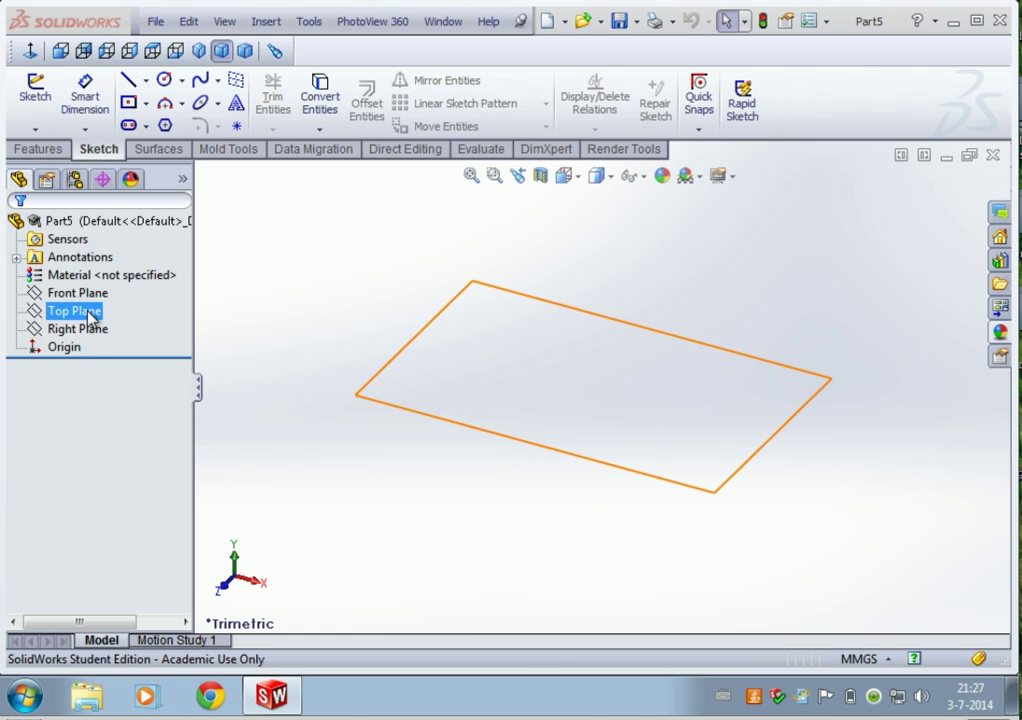
click(91, 315)
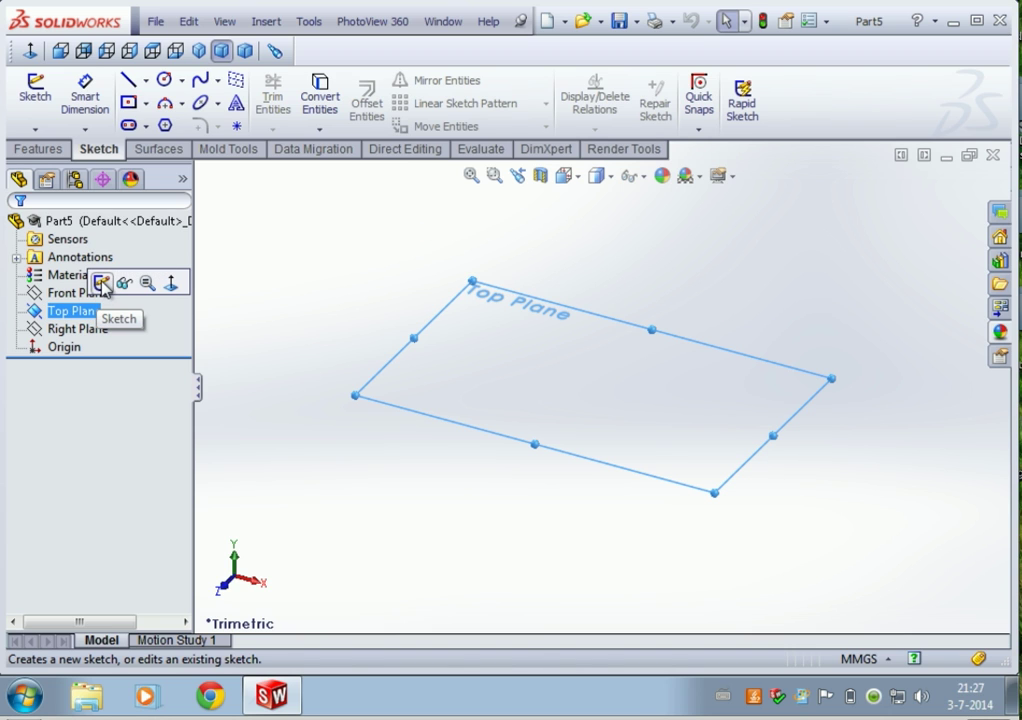
click(102, 284)
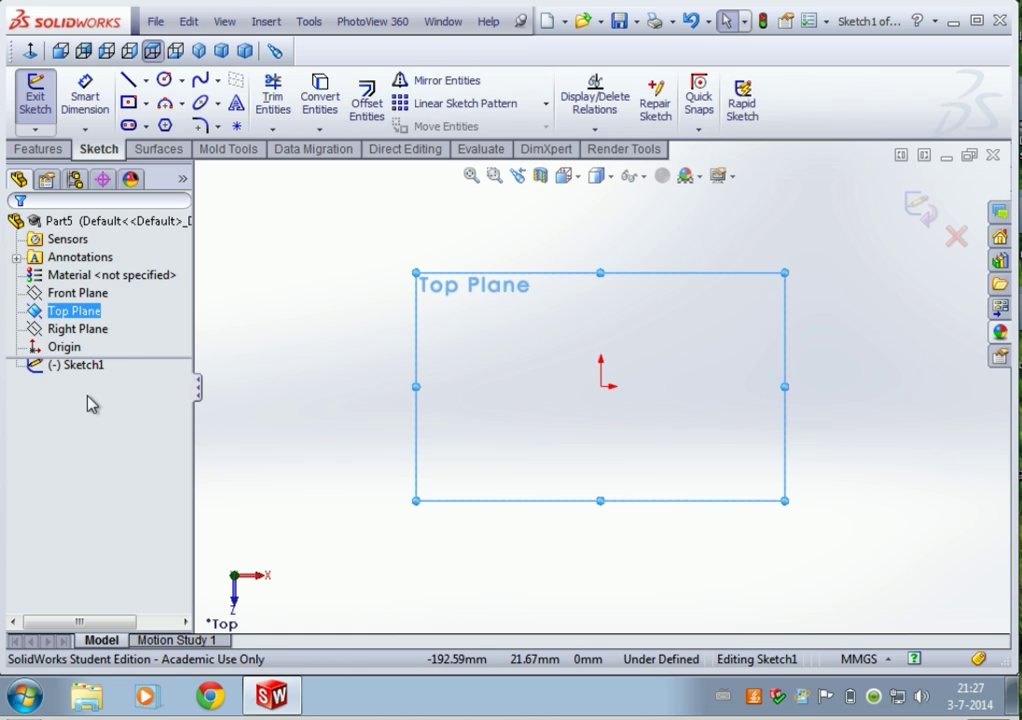
ctrl+click(86, 297)
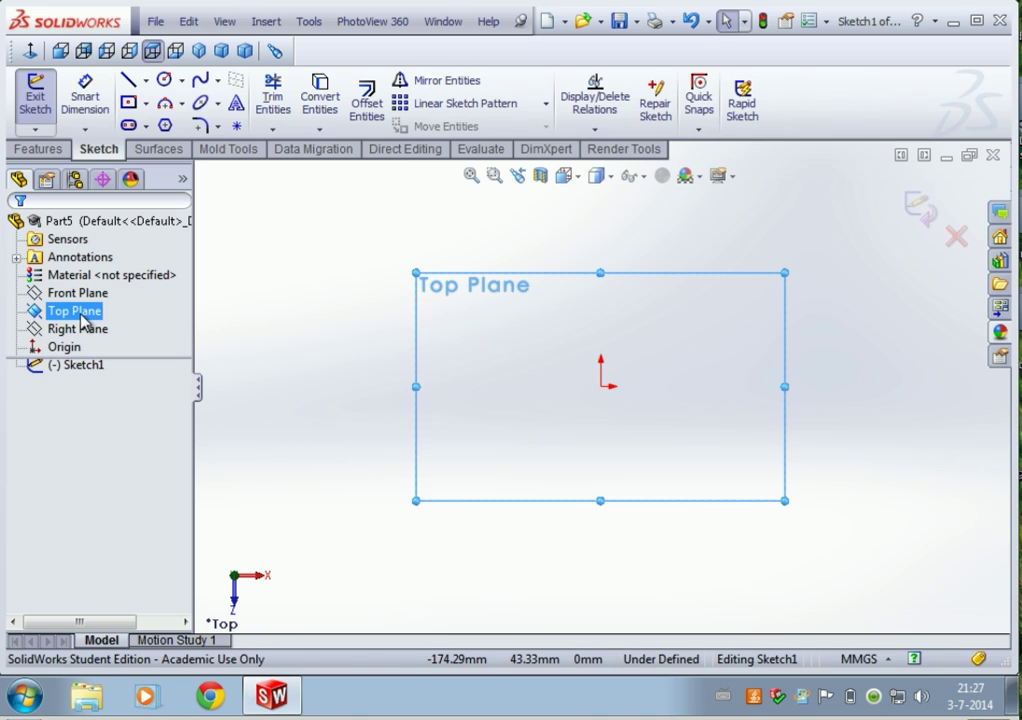
right_click(81, 315)
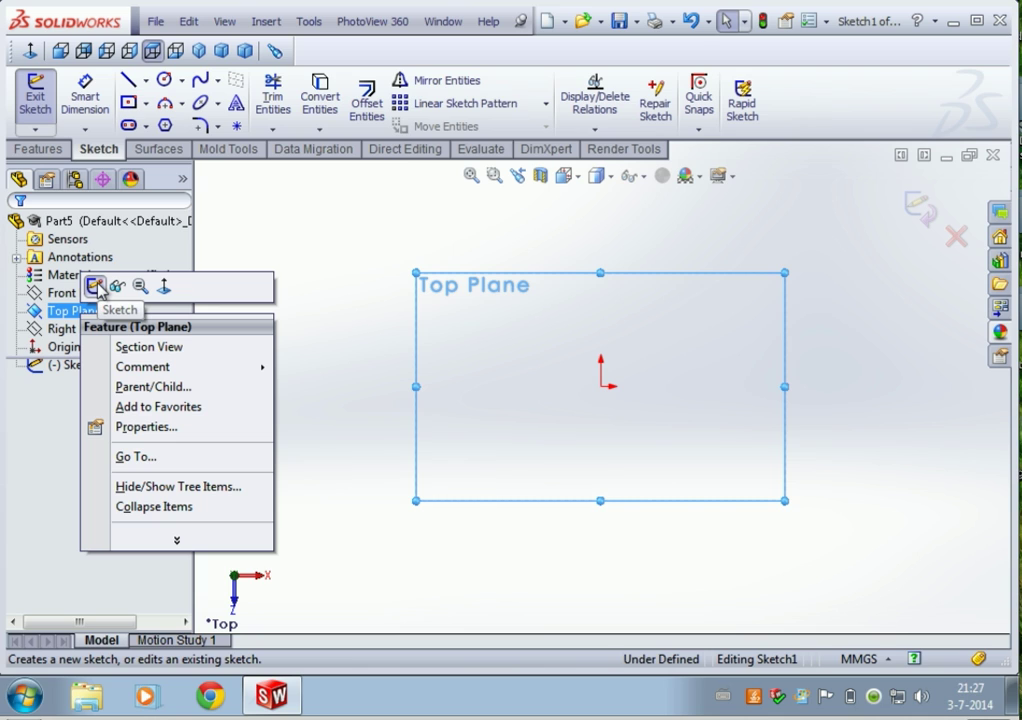
click(382, 286)
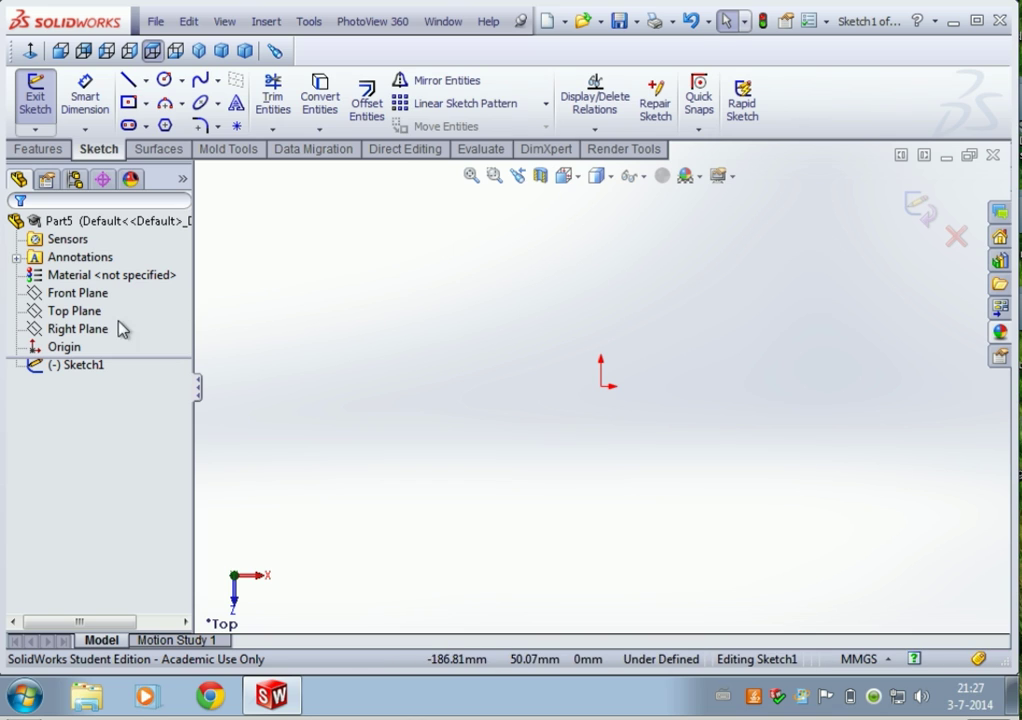
click(88, 313)
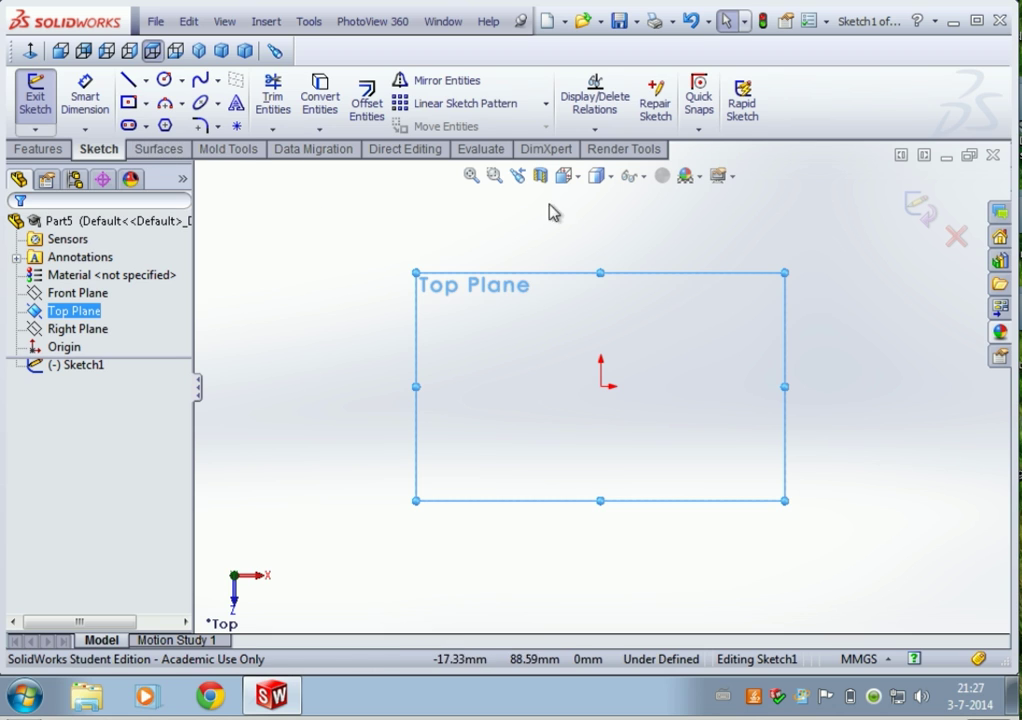
Step: Sketch a center rectangle about 298 by 90 mm centred on the origin
click(129, 104)
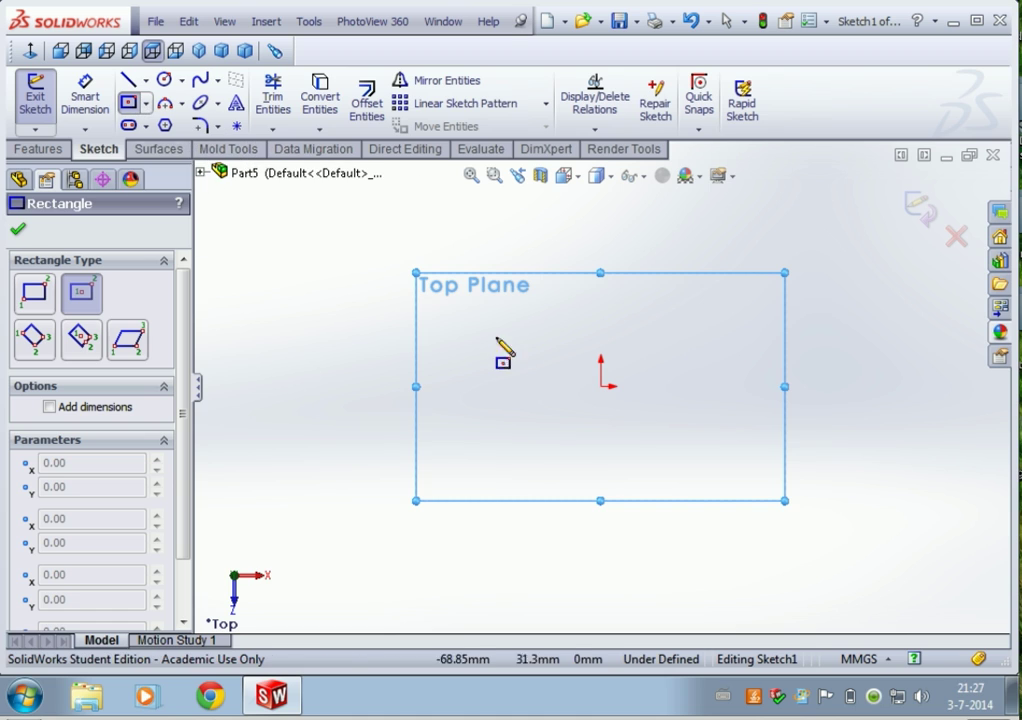
click(601, 386)
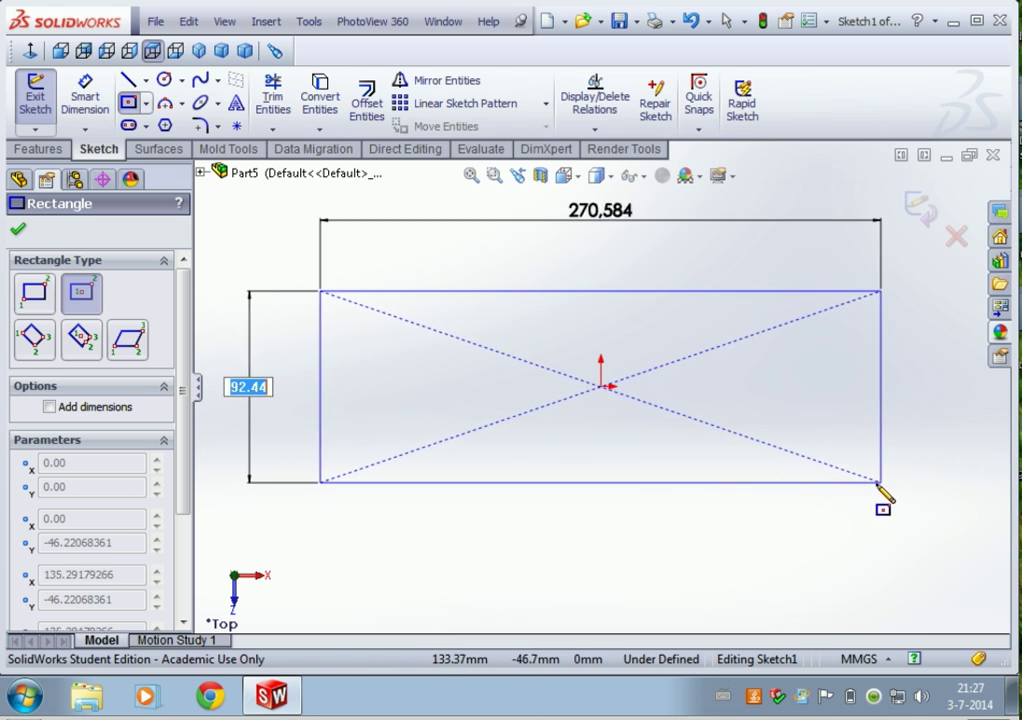
click(908, 478)
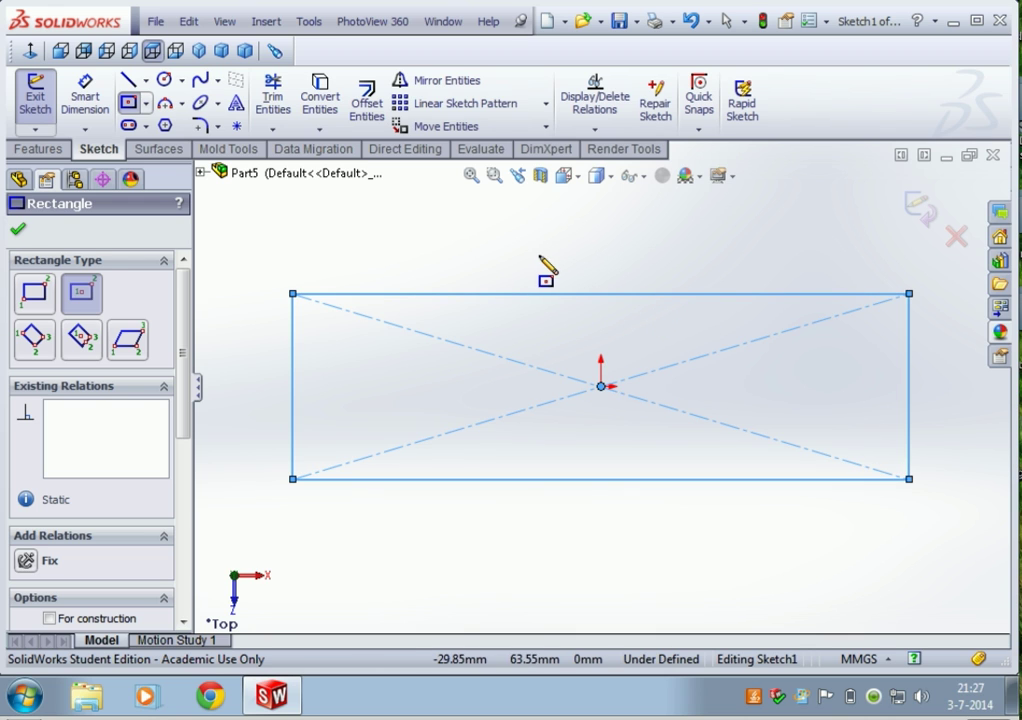
key(Escape)
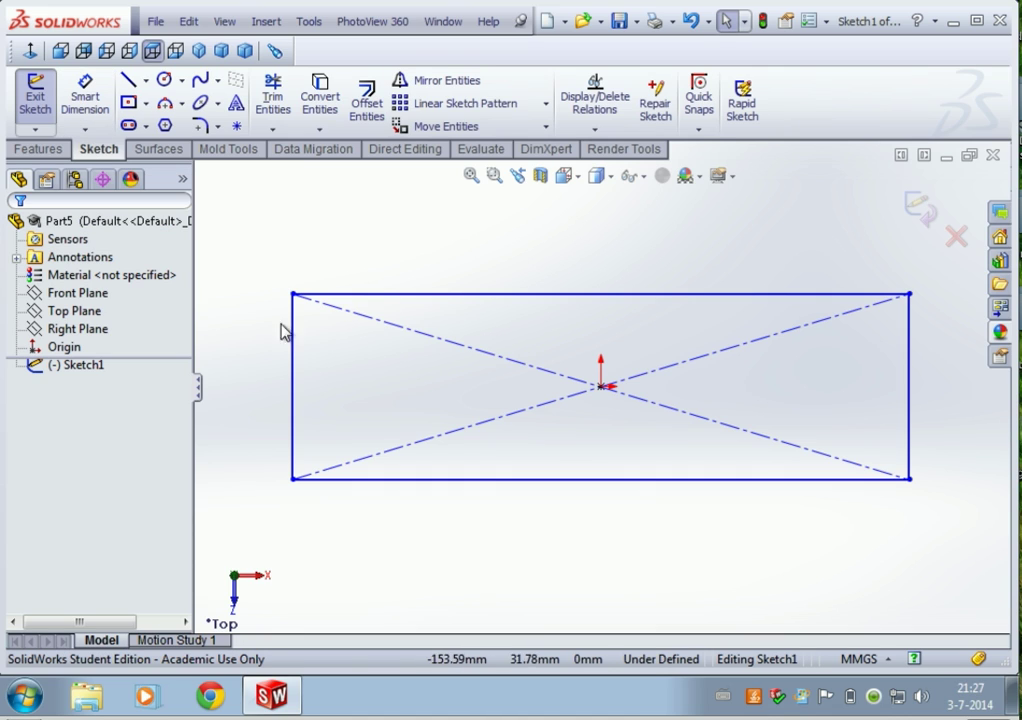
Step: Dimension the rectangle's upper horizontal edge and set its length to 300 mm
click(100, 110)
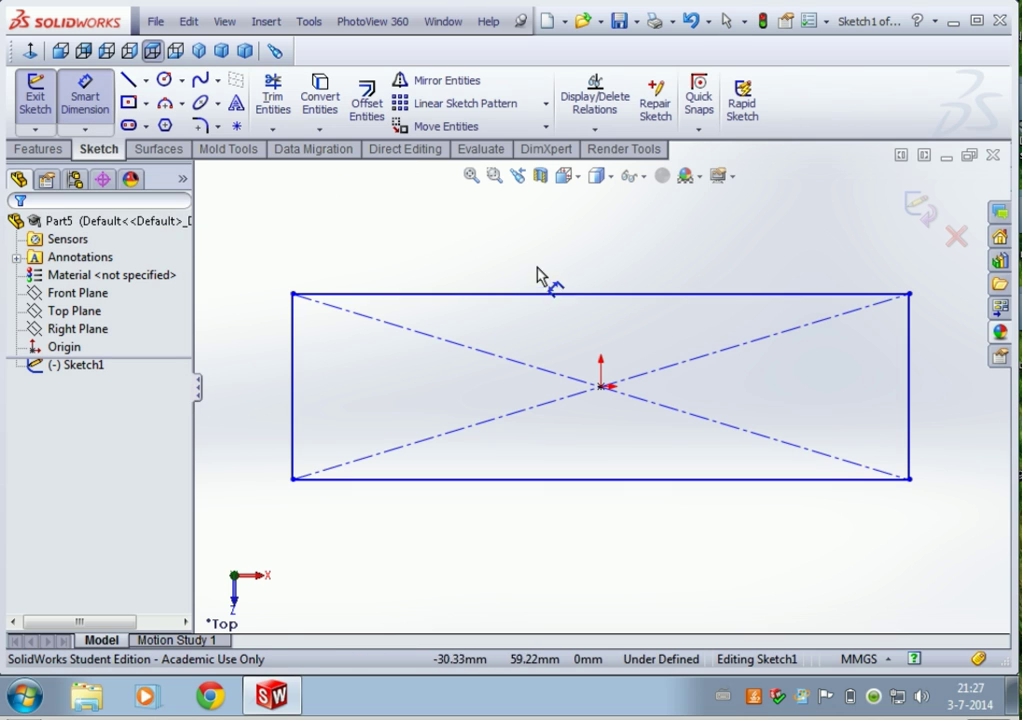
click(525, 294)
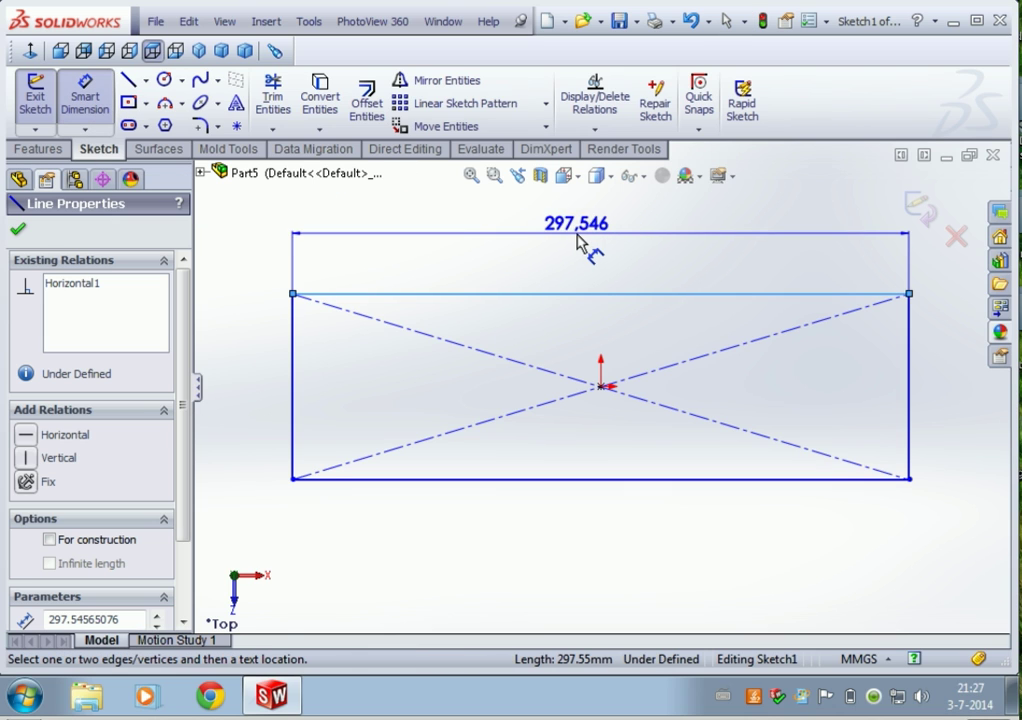
click(583, 233)
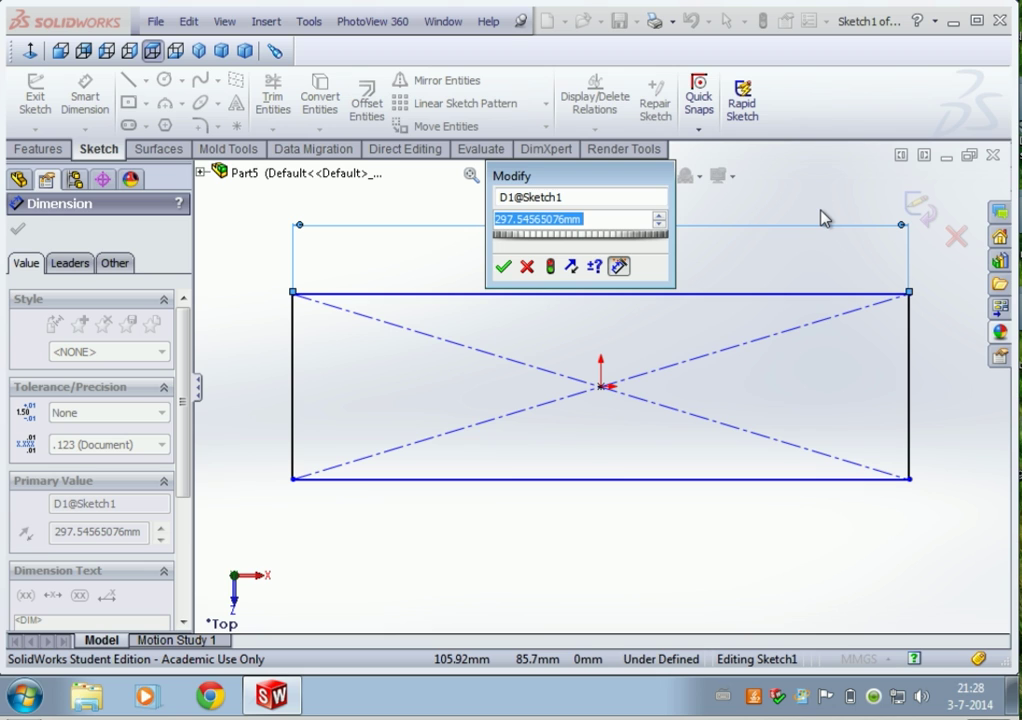
text(300)
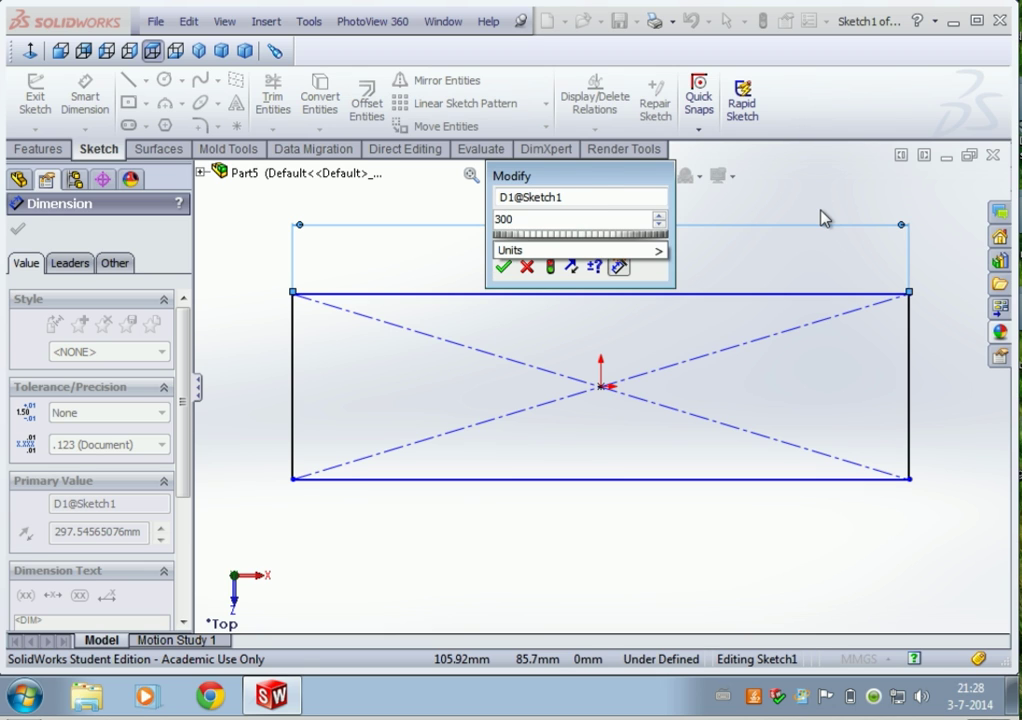
key(Return)
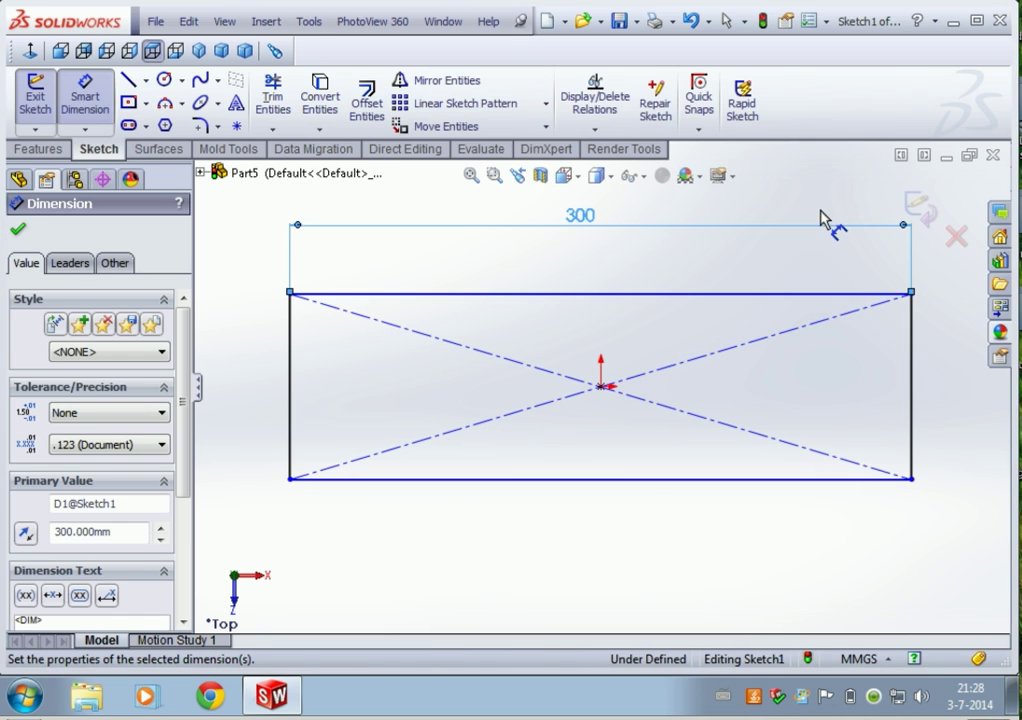
Step: Dimension the rectangle's left vertical edge and set its height to 100 mm
click(289, 405)
click(258, 405)
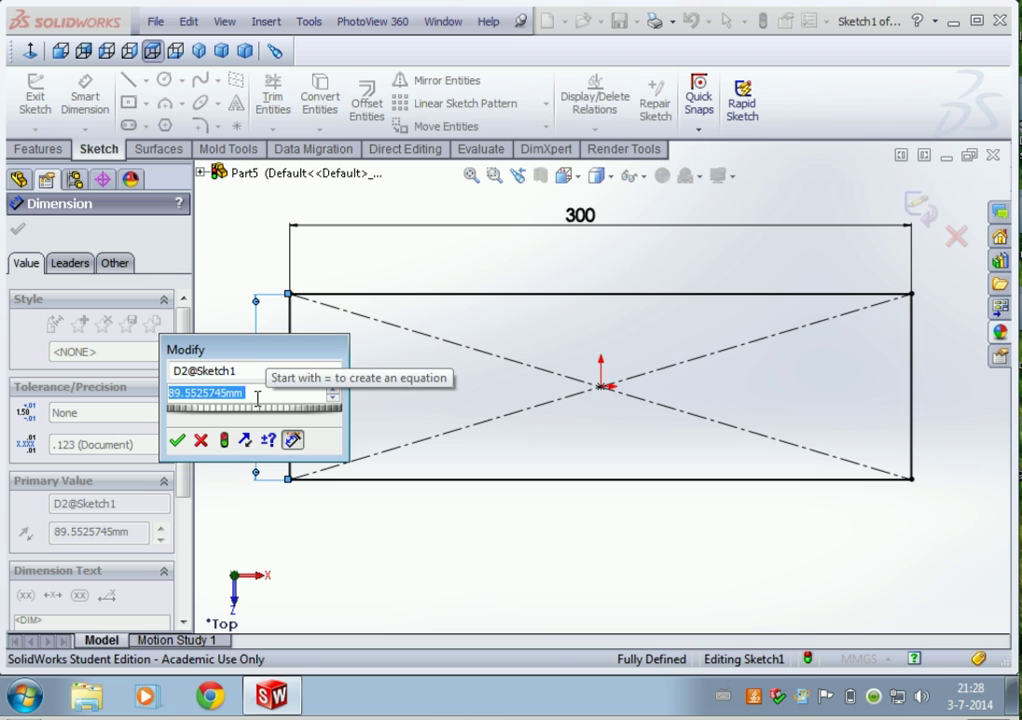
text(100)
key(Return)
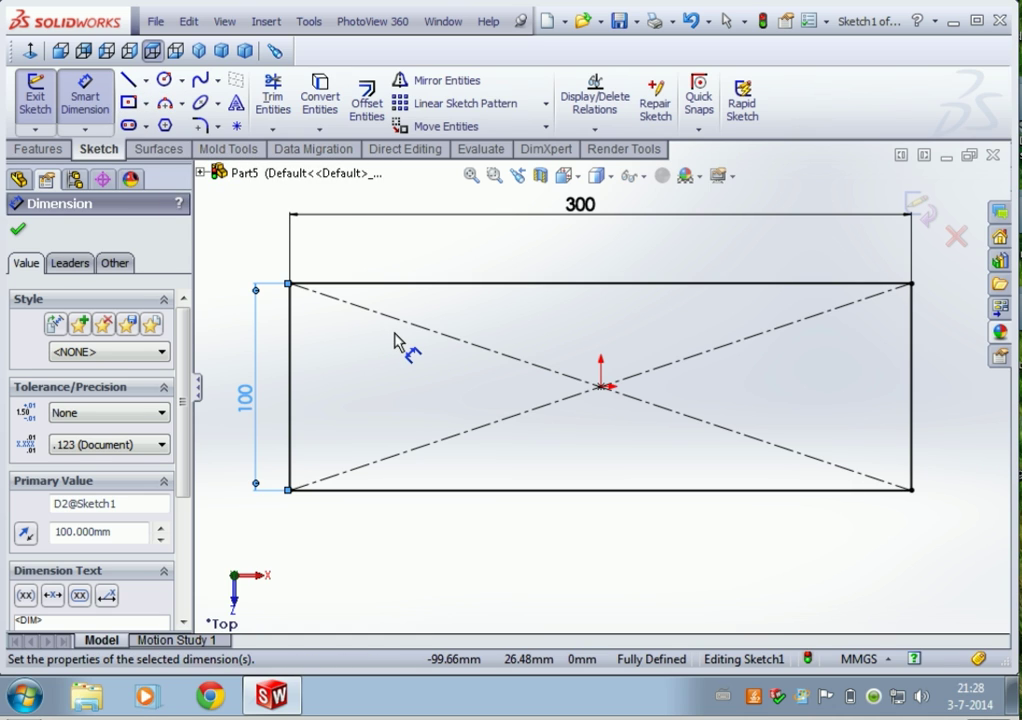
key(Escape)
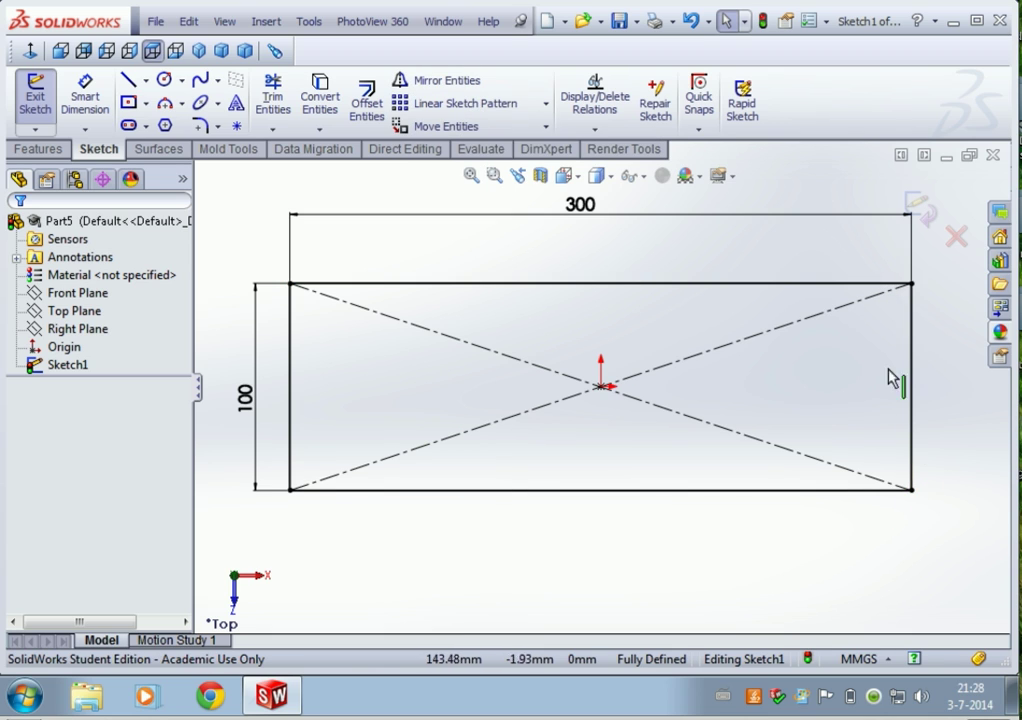
Step: Sketch a three-point arc of about 126 mm radius between the rectangle's upper and lower edges near its right end, bulging outward
click(166, 106)
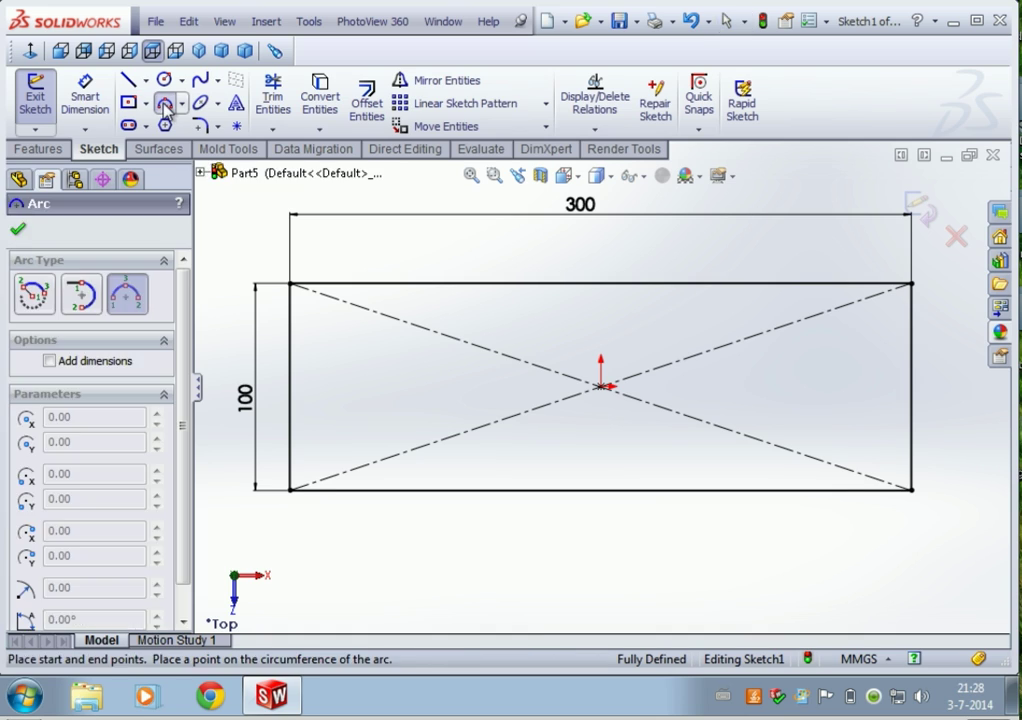
click(852, 286)
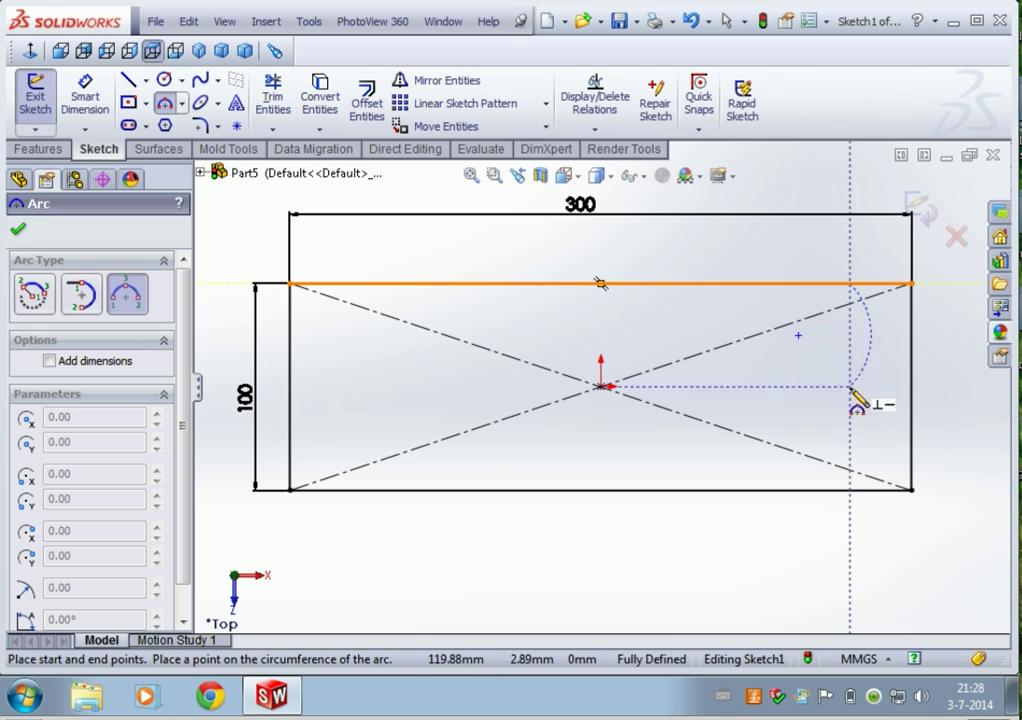
click(851, 490)
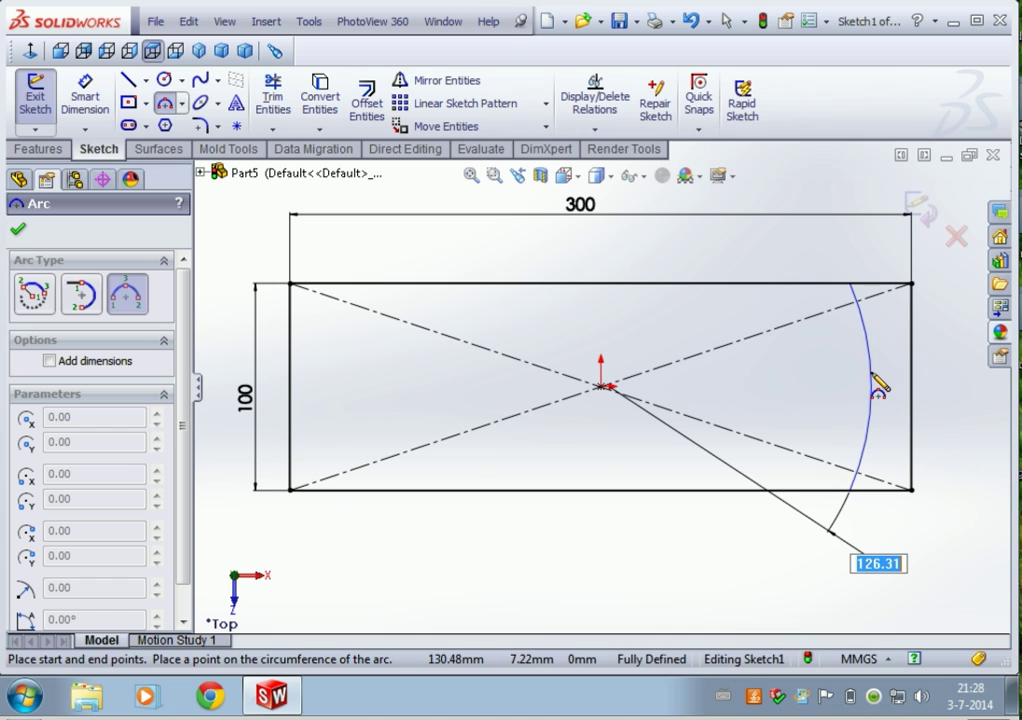
click(872, 381)
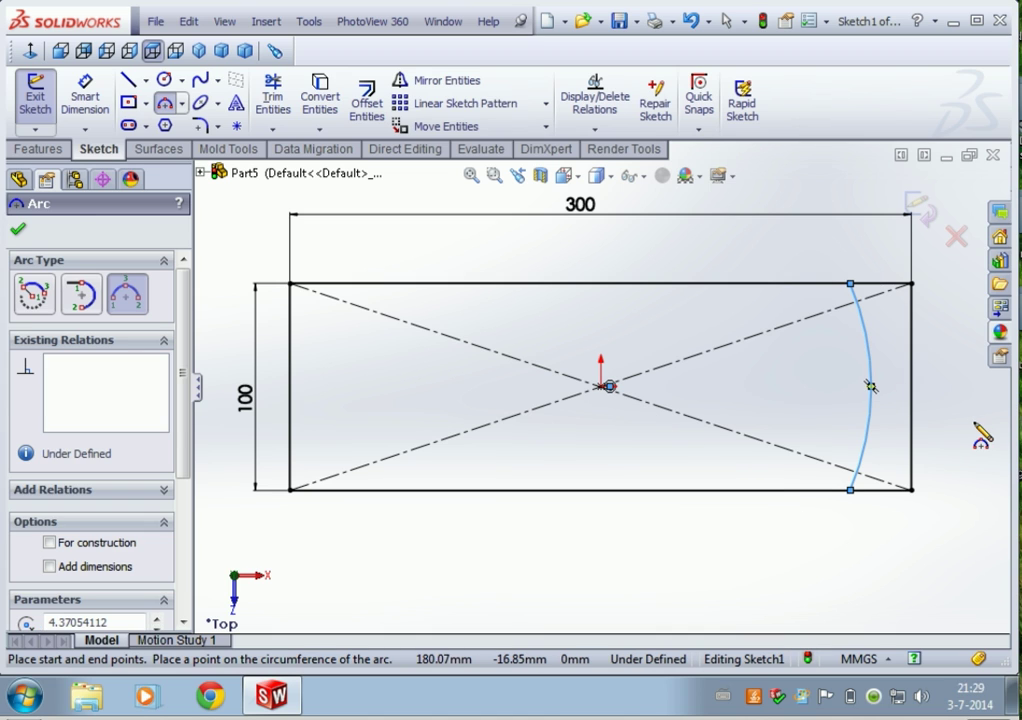
key(Escape)
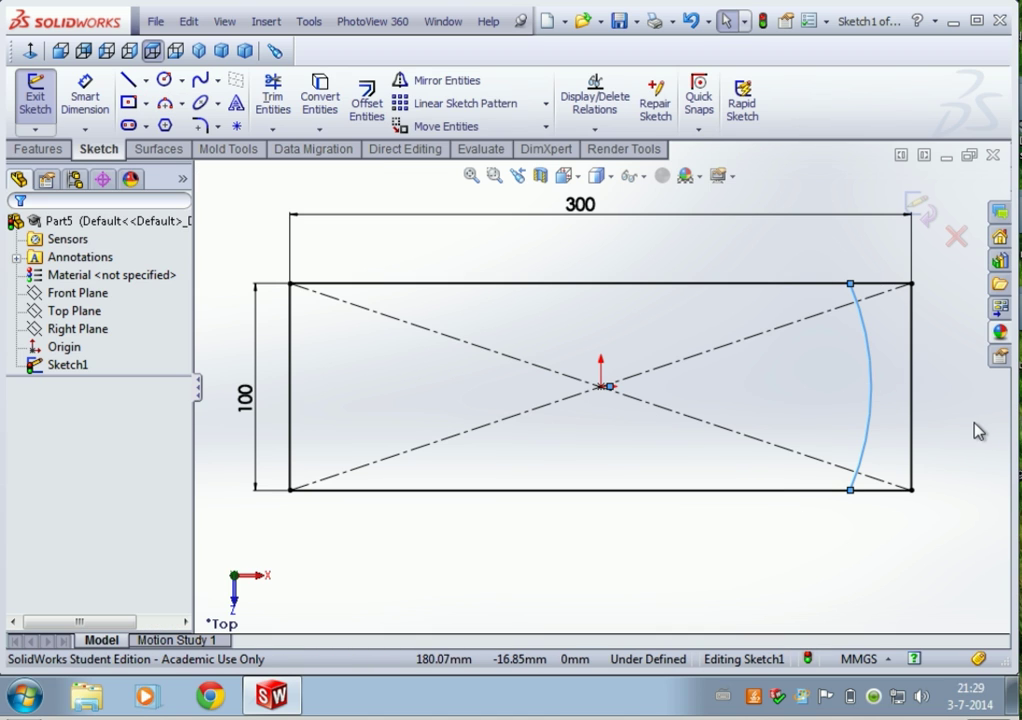
Step: Dimension the arc's radius and set it to 150 mm
click(104, 103)
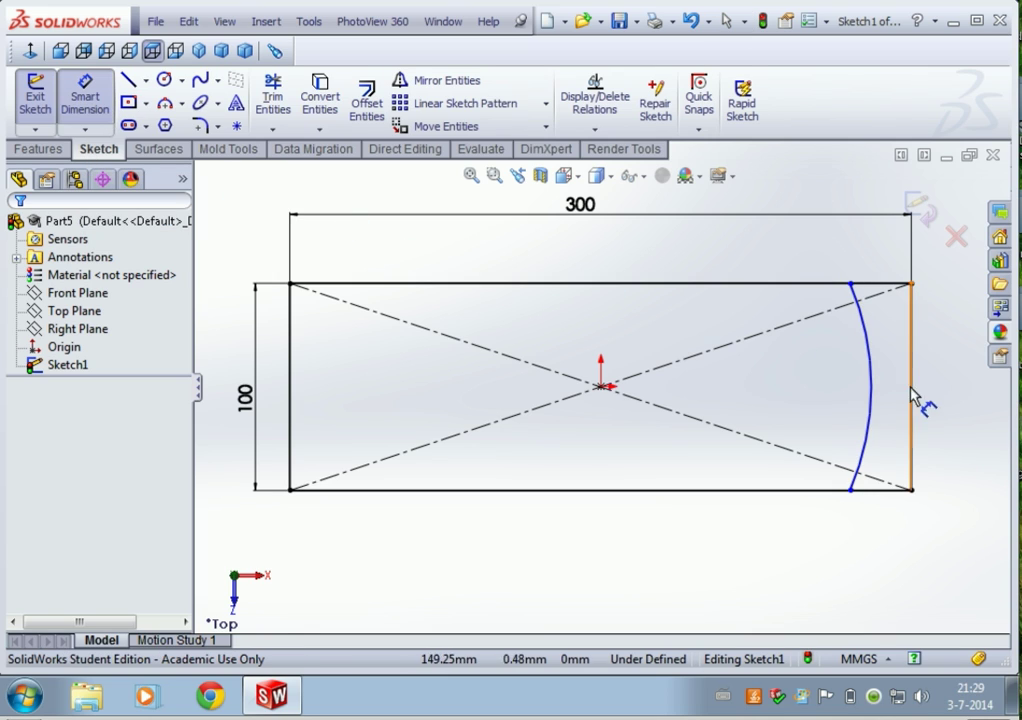
click(874, 401)
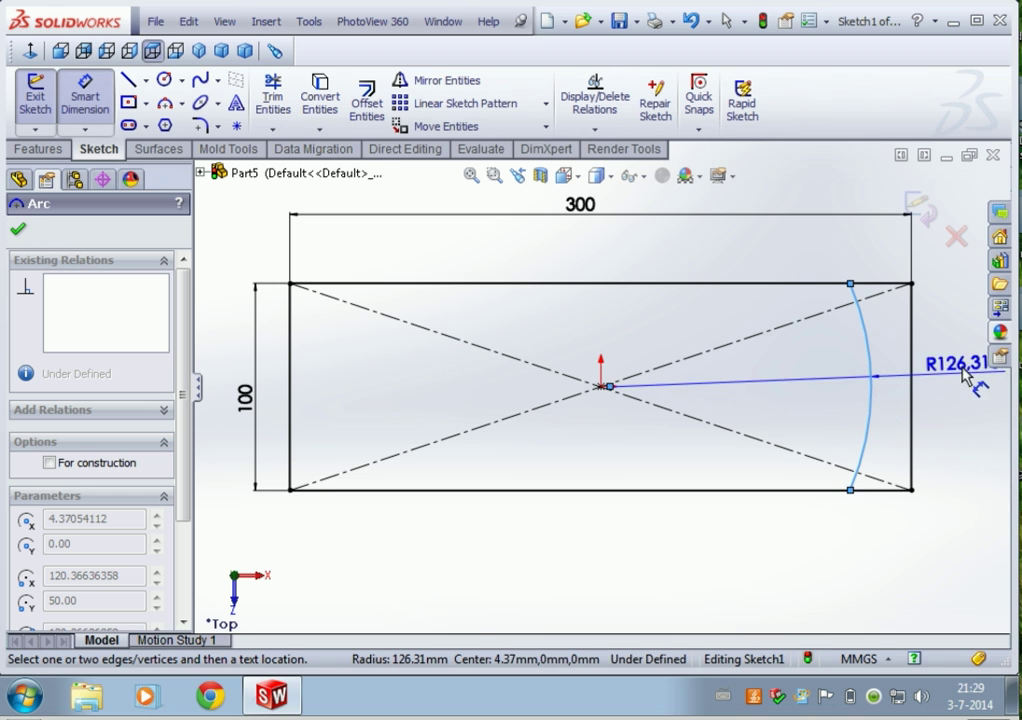
click(948, 335)
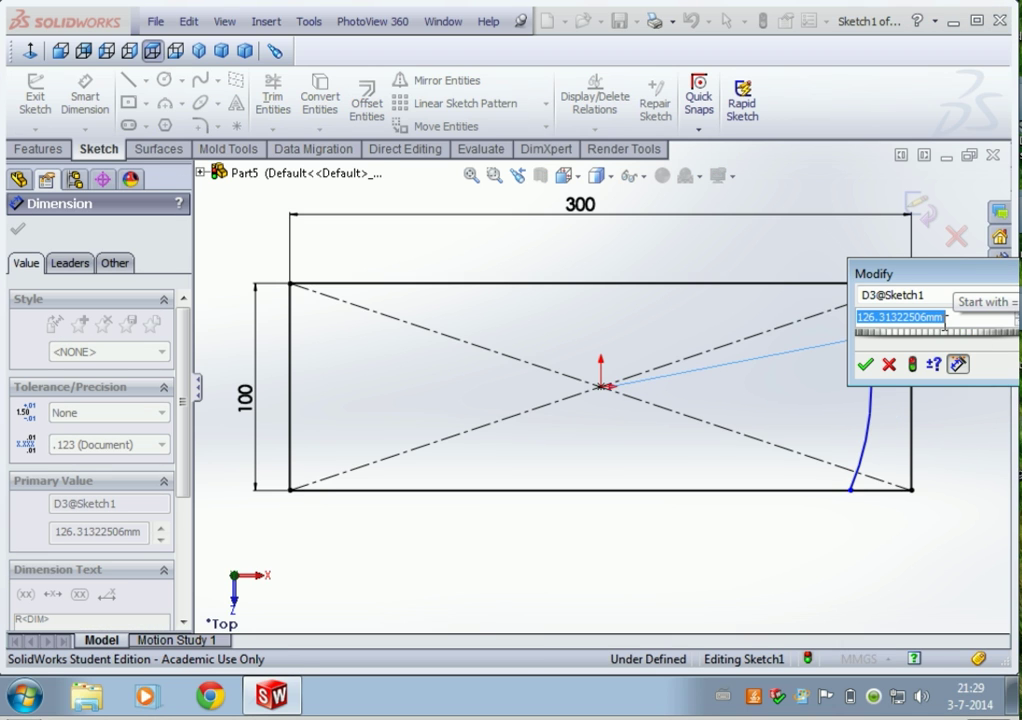
text(150)
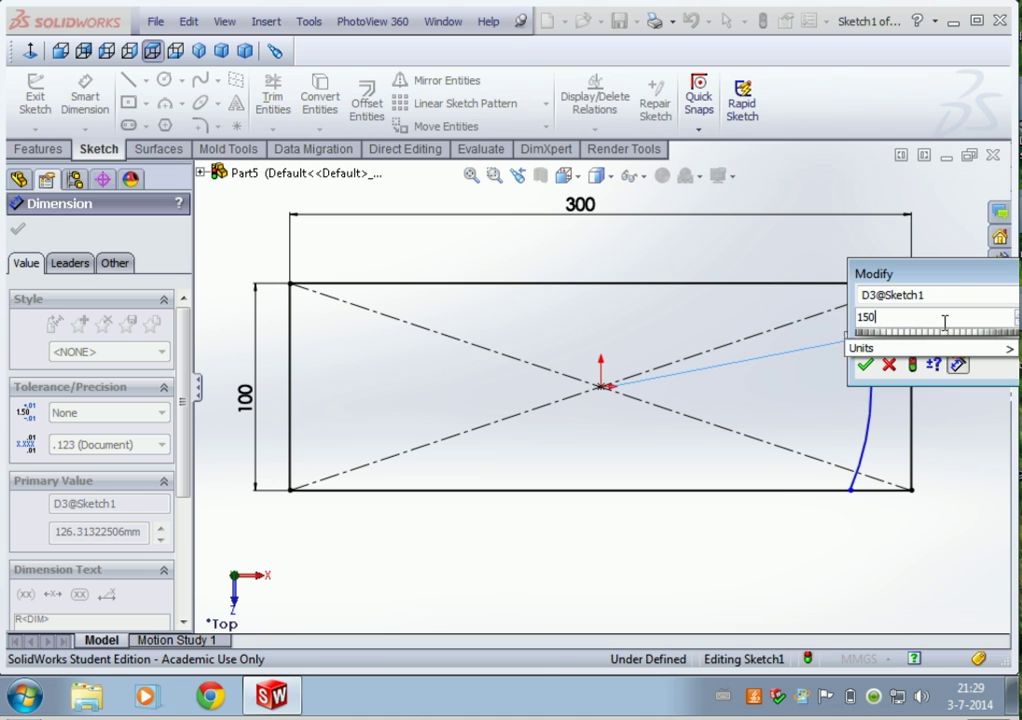
key(Return)
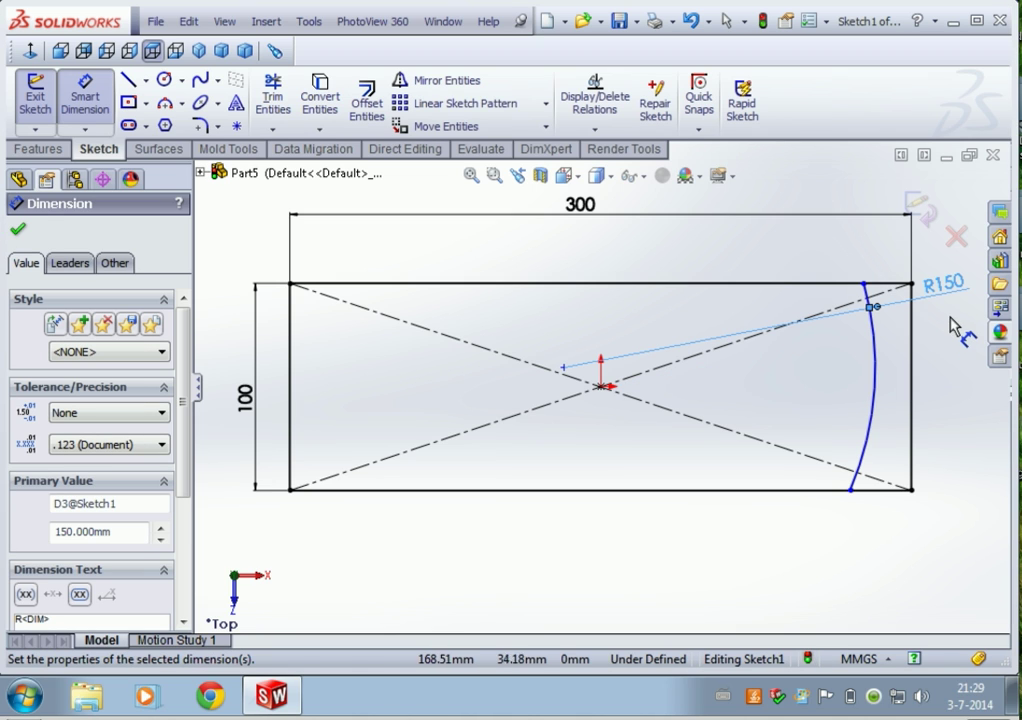
key(Escape)
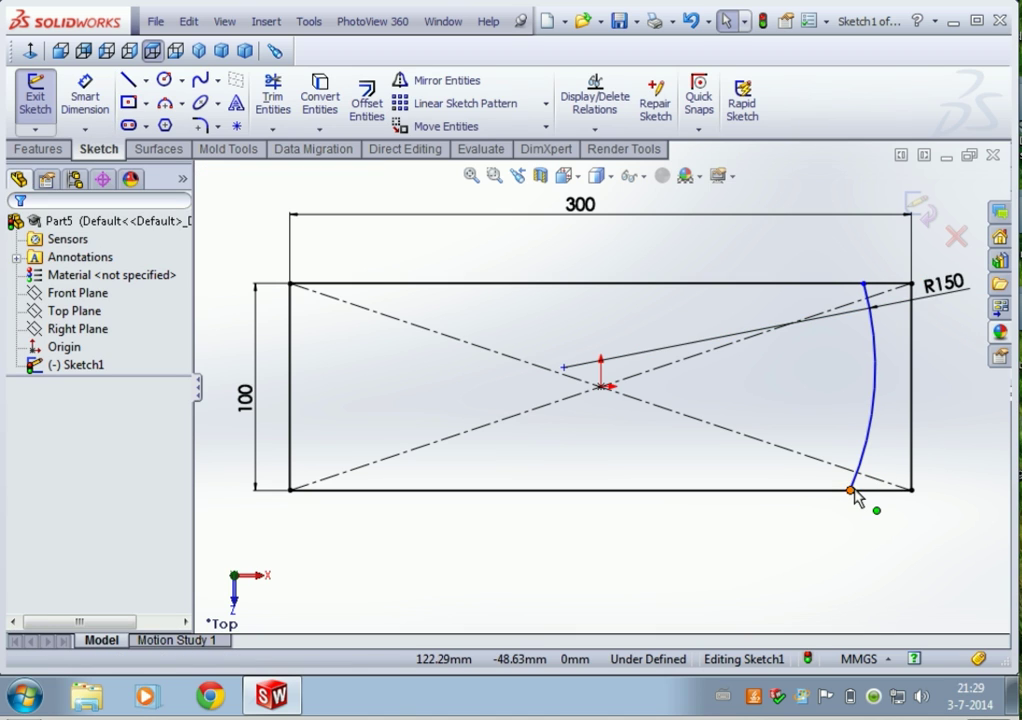
Step: Add a Vertical relation between the arc's upper and lower endpoints
click(864, 286)
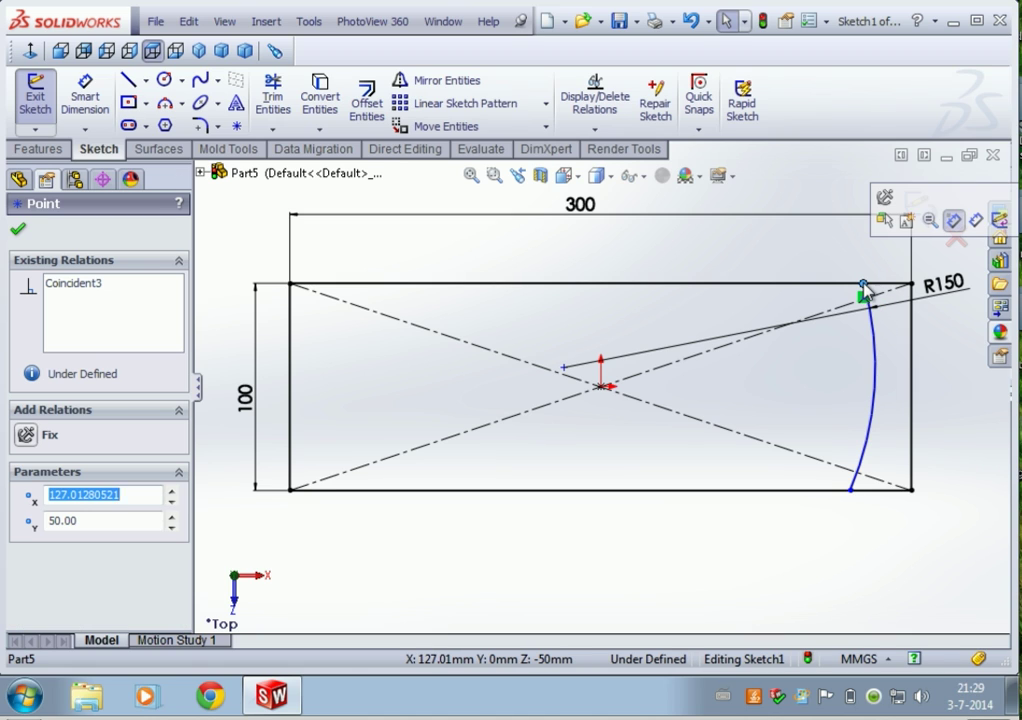
ctrl+click(851, 492)
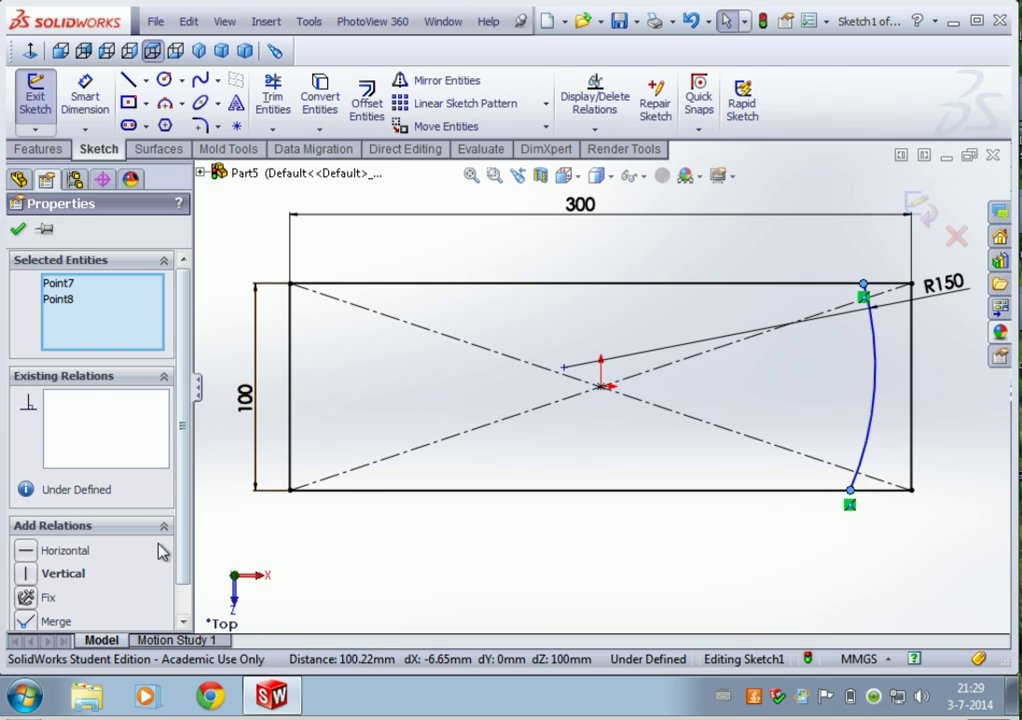
scroll(182, 445, down, 1)
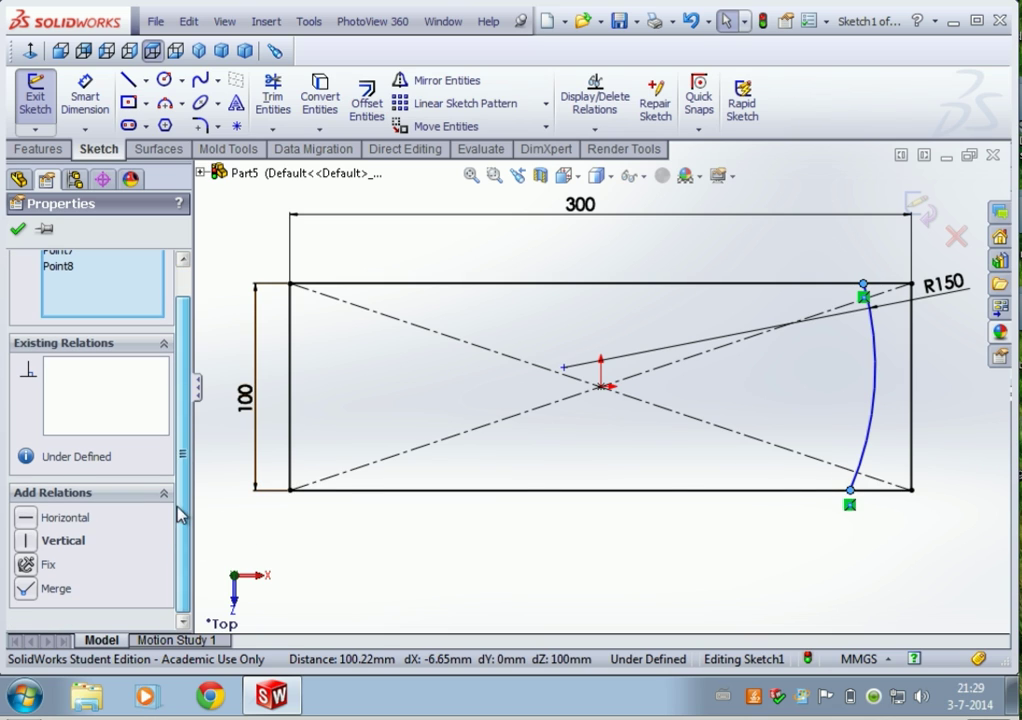
click(27, 541)
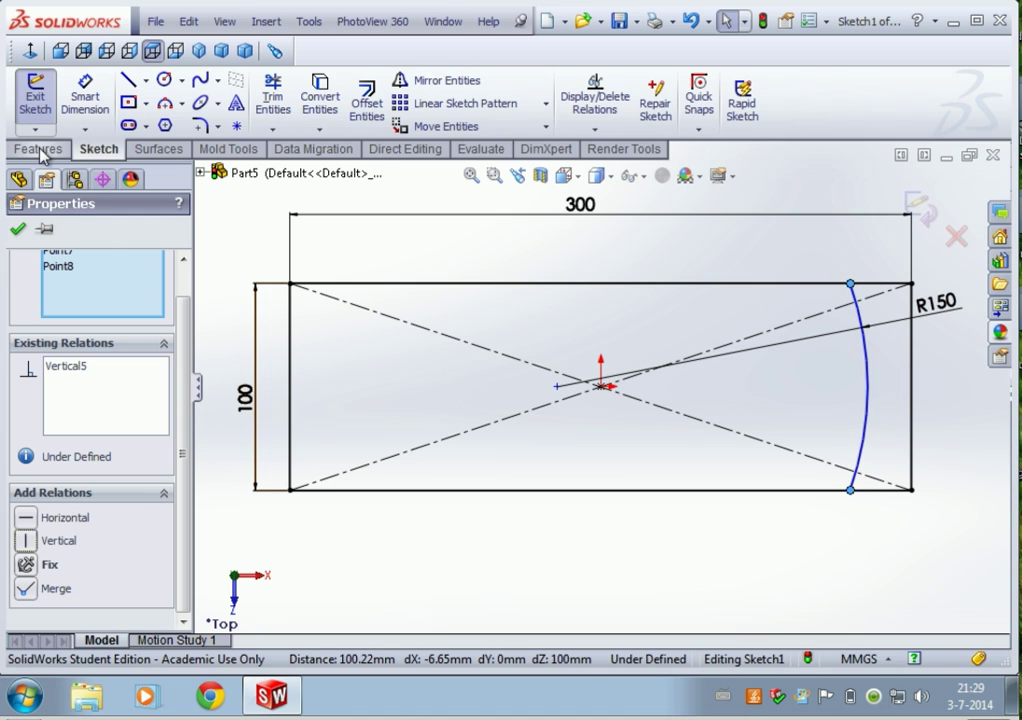
Step: Dimension the horizontal distance from the origin to the arc's upper endpoint and set it to 120 mm
click(85, 100)
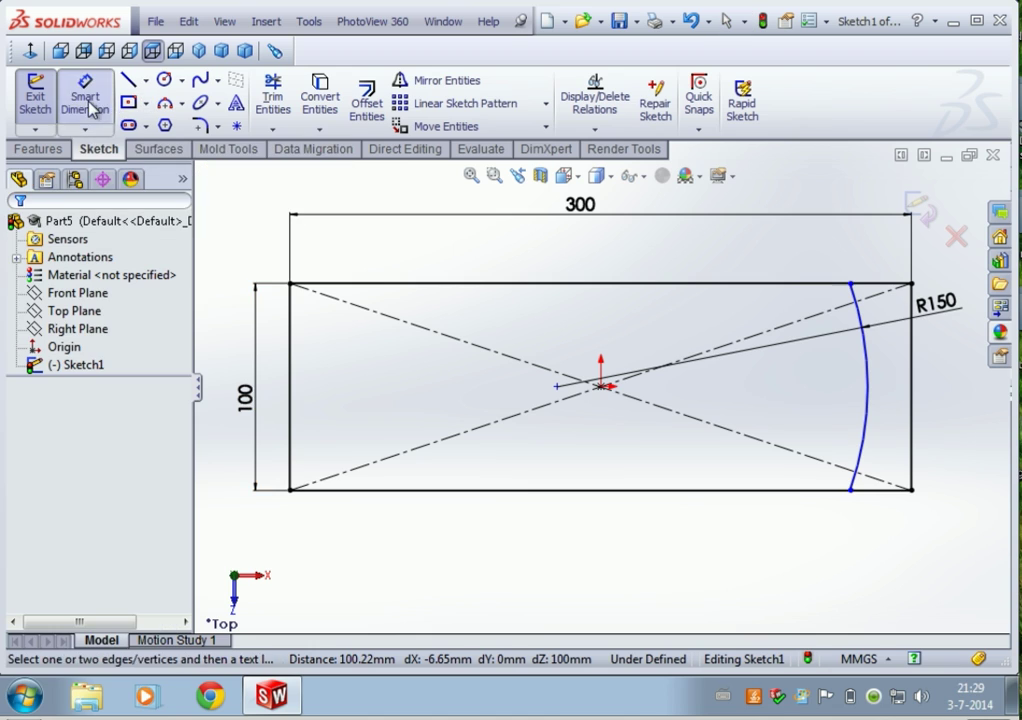
click(851, 286)
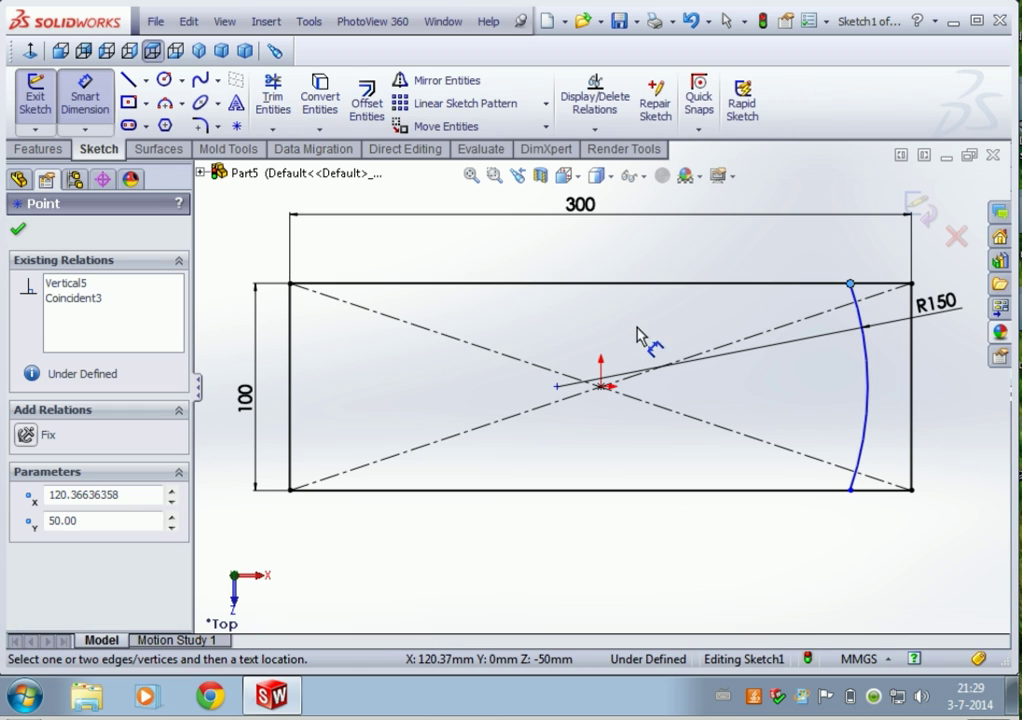
click(601, 389)
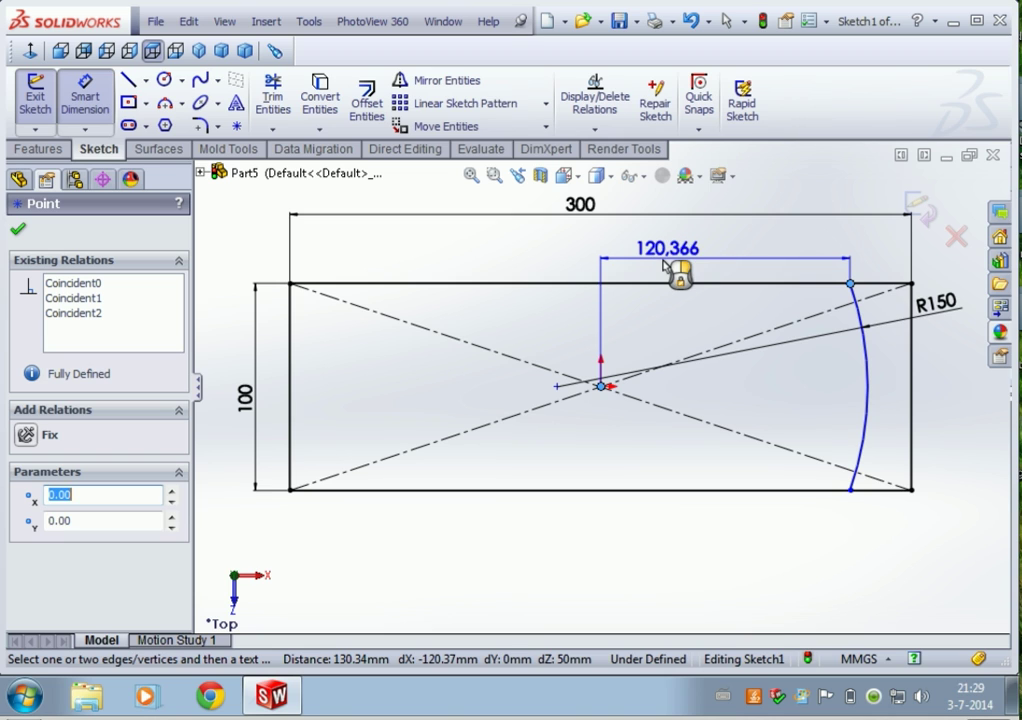
click(664, 259)
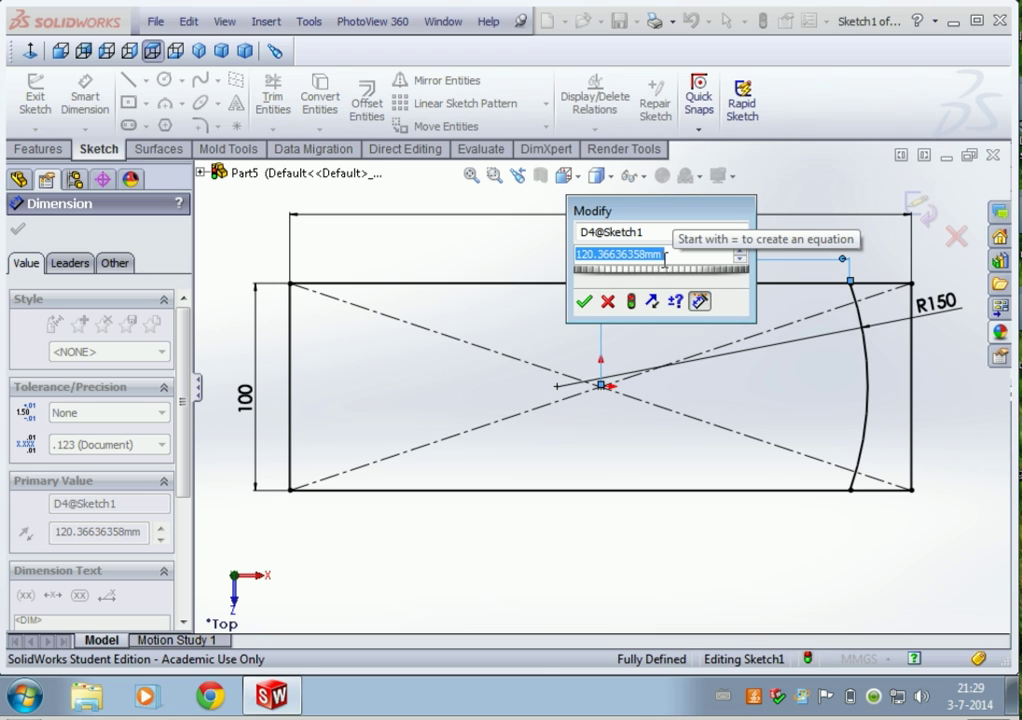
text(120)
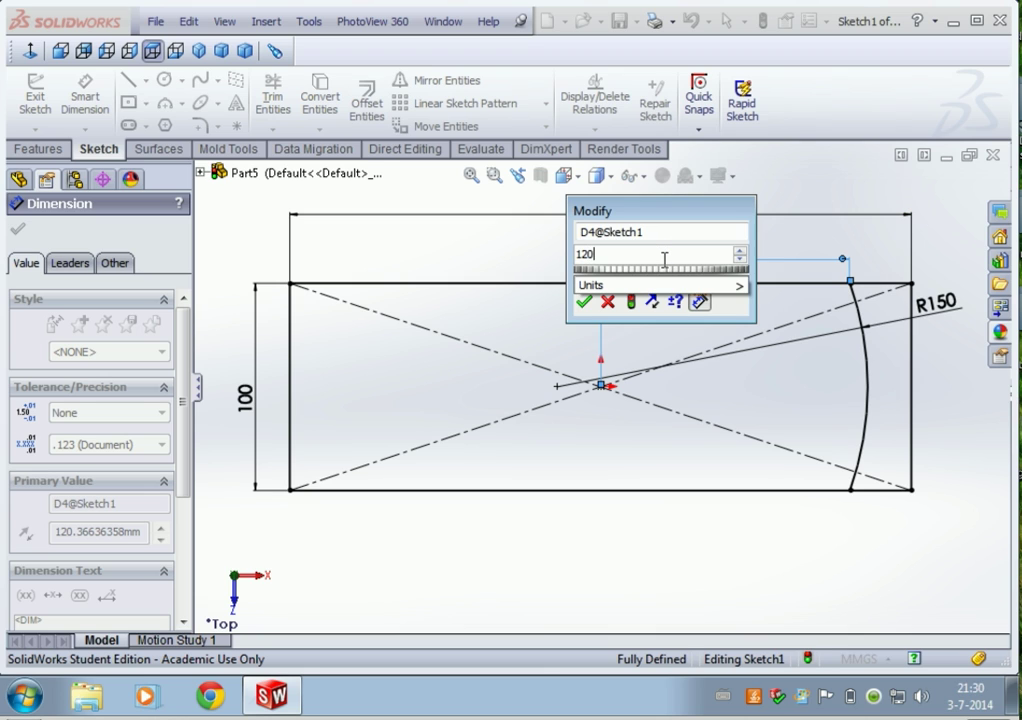
key(Return)
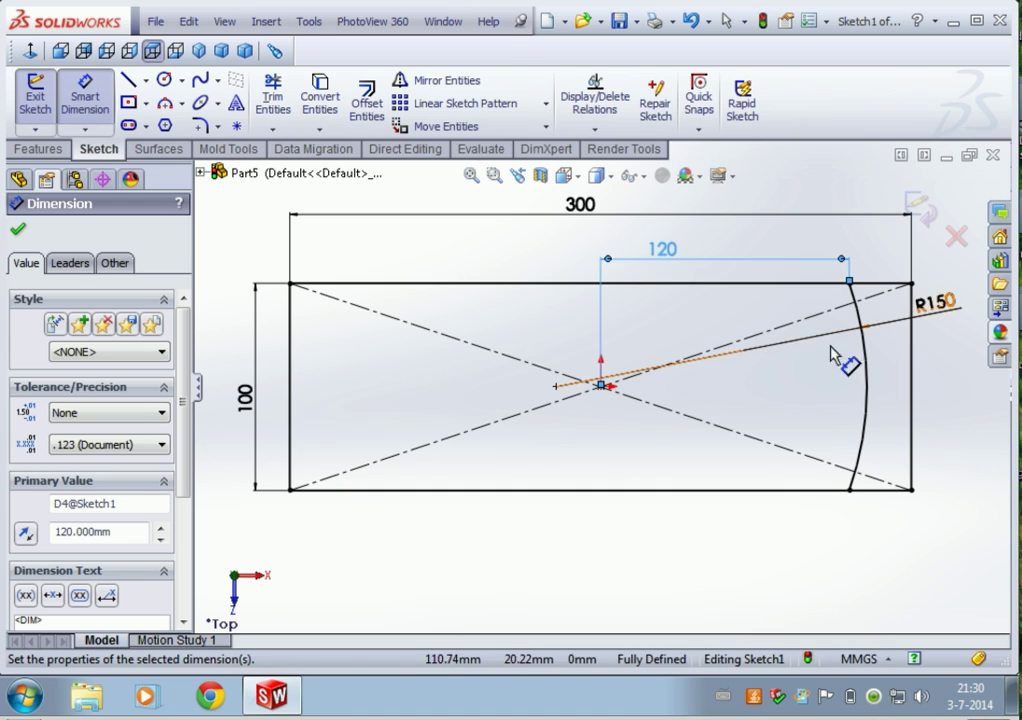
key(Escape)
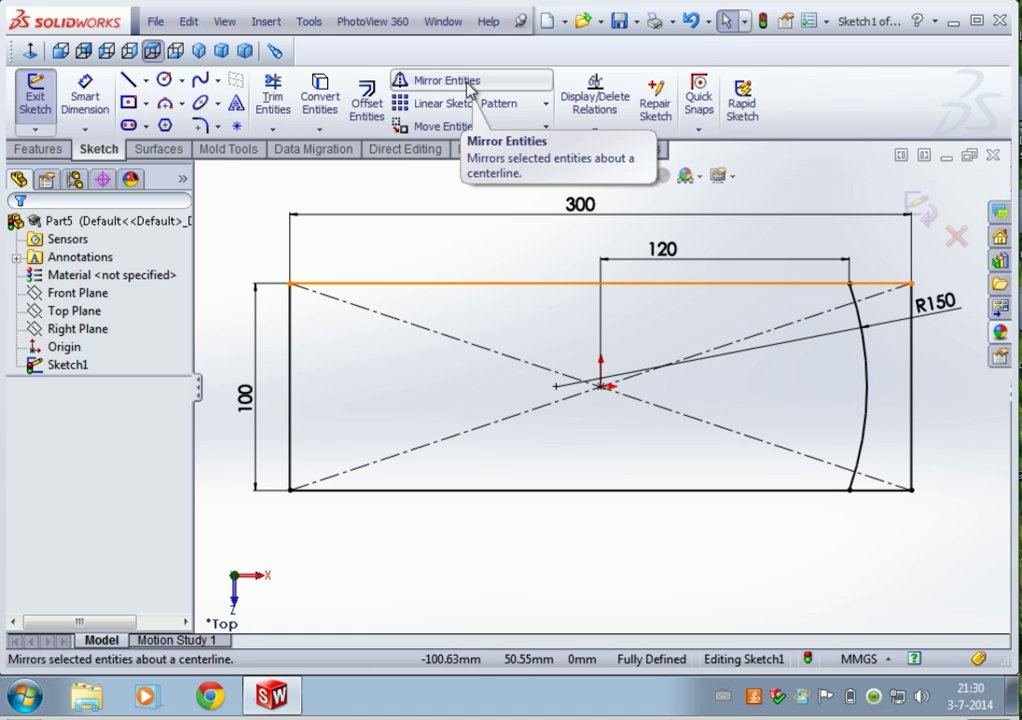
Step: Sketch a vertical centerline through the origin from the midpoint of the rectangle's upper edge to its lower edge
click(146, 80)
click(175, 123)
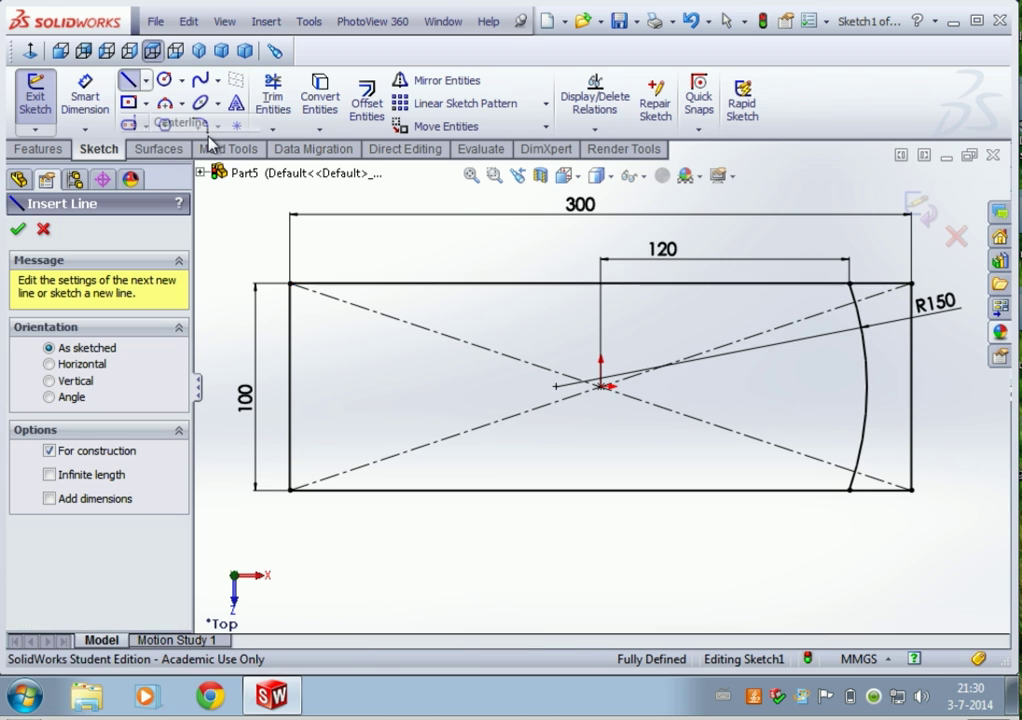
click(600, 285)
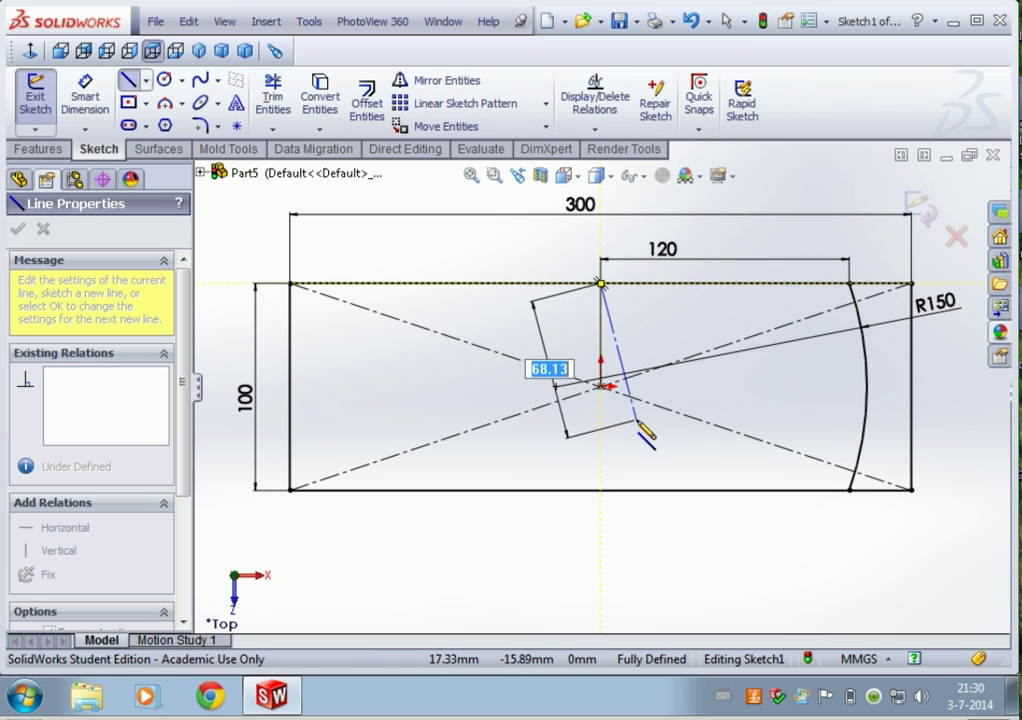
click(600, 490)
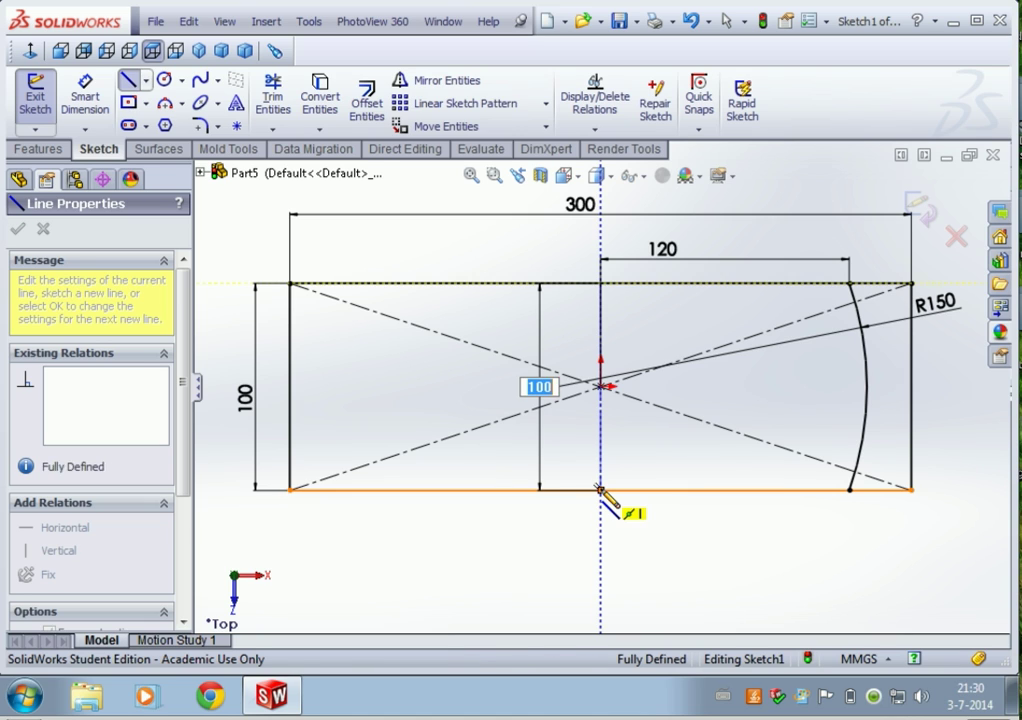
key(Escape)
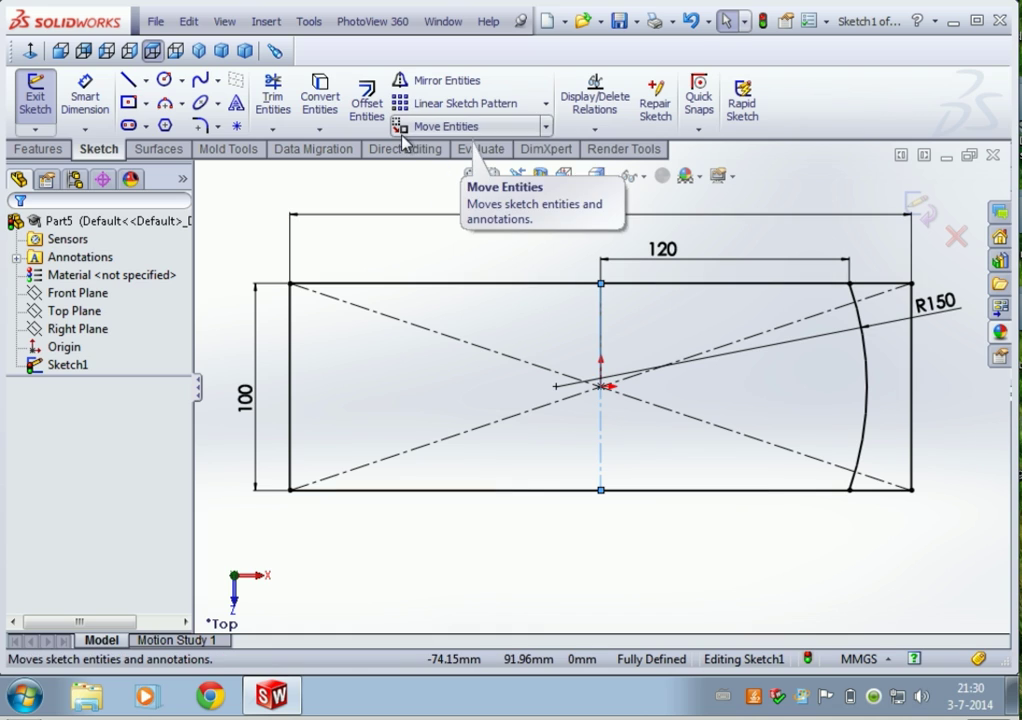
Step: Mirror the R150 arc about the vertical centerline, keeping the original as a copy
click(497, 84)
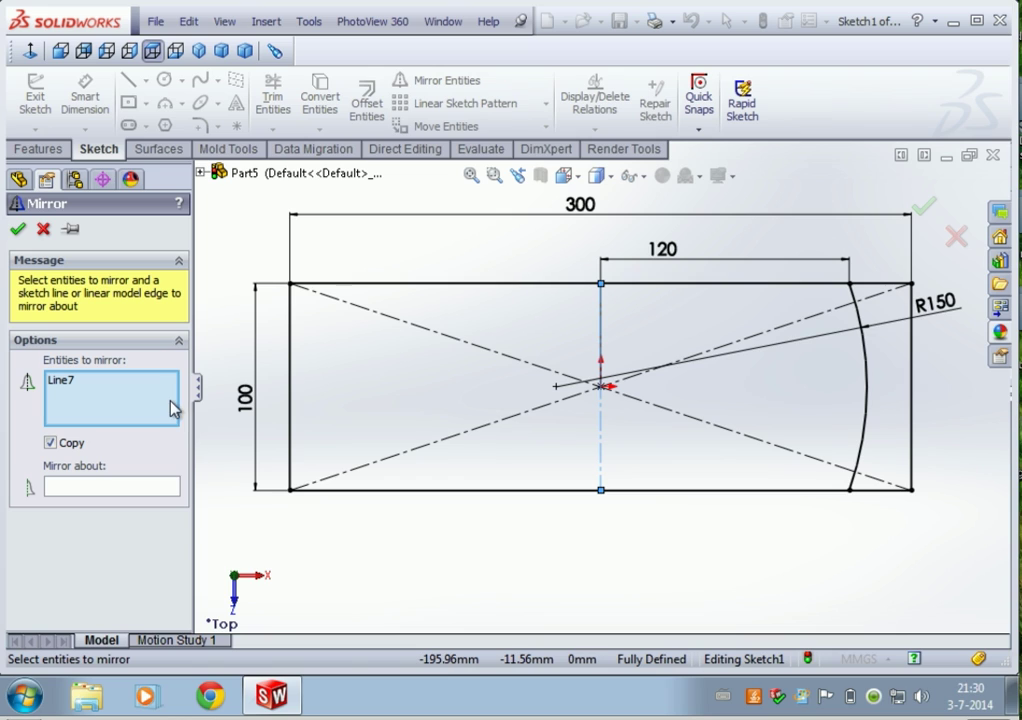
right_click(87, 402)
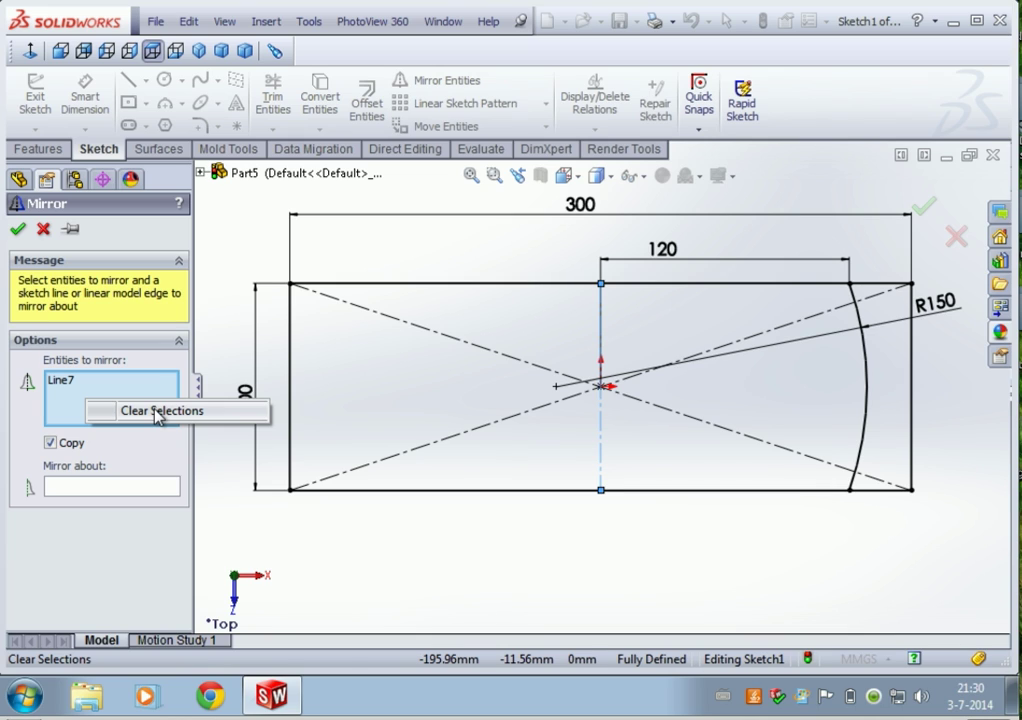
click(157, 412)
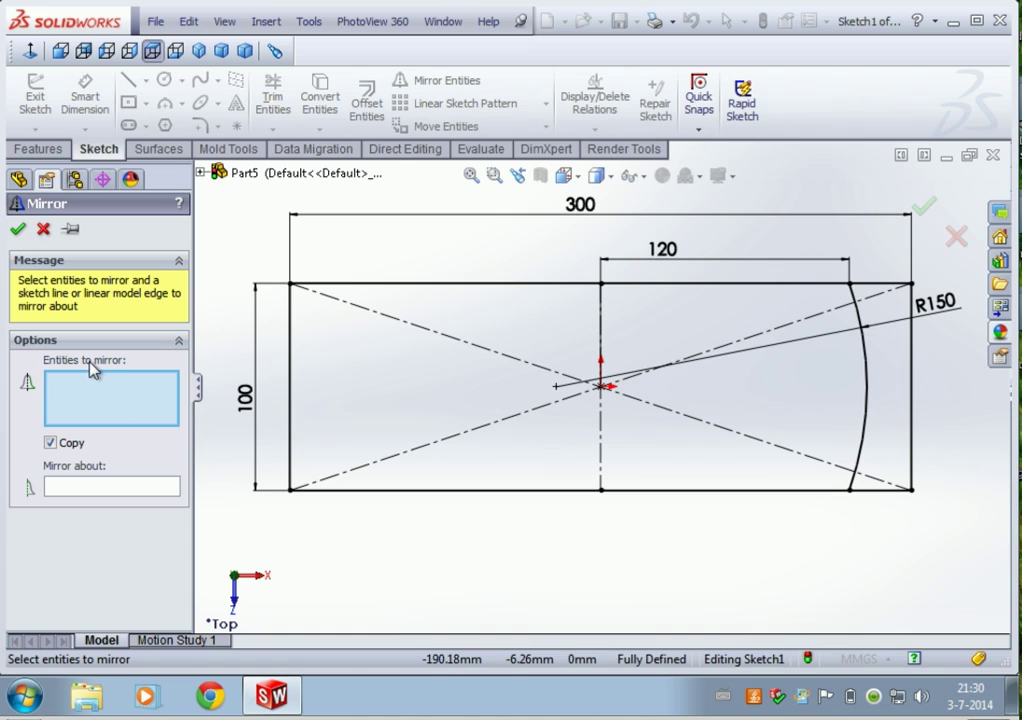
click(866, 425)
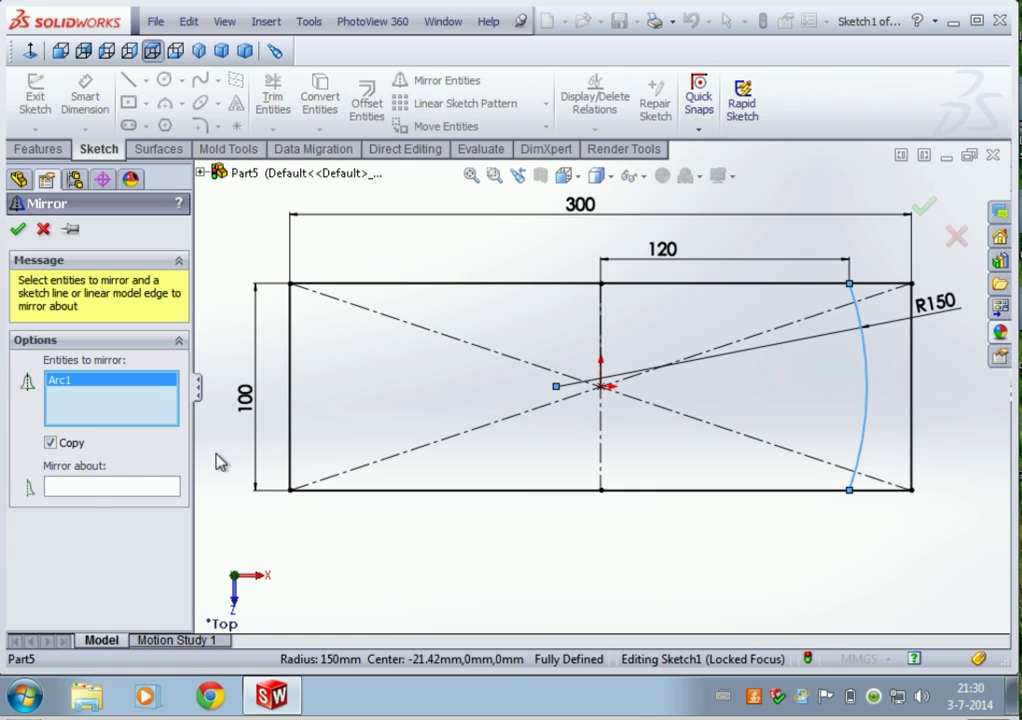
click(87, 487)
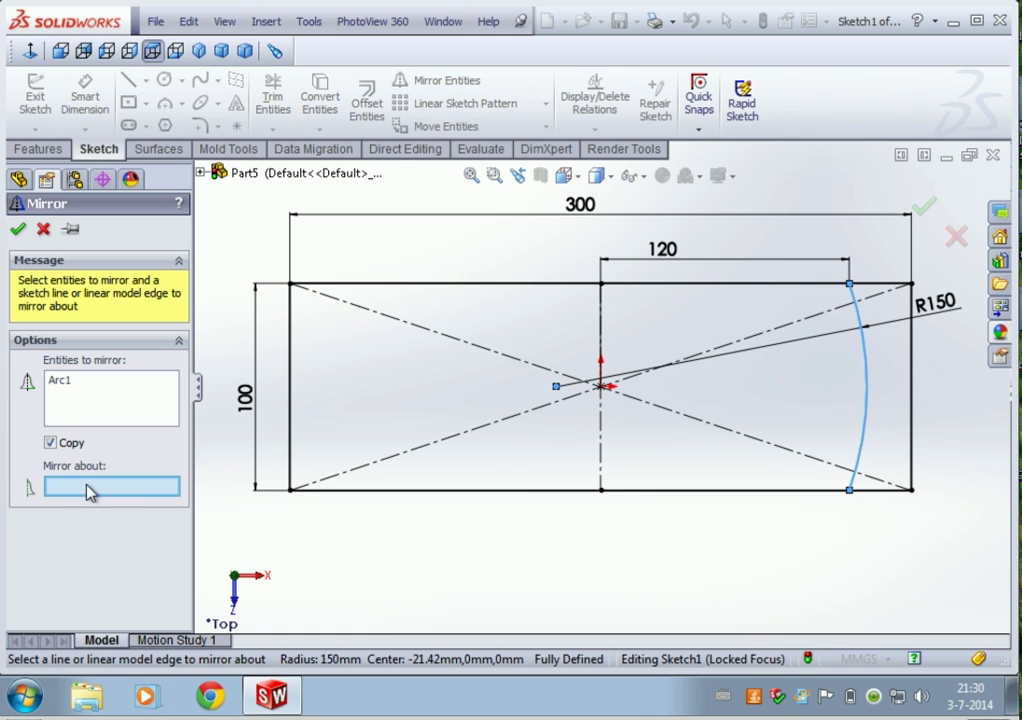
click(603, 462)
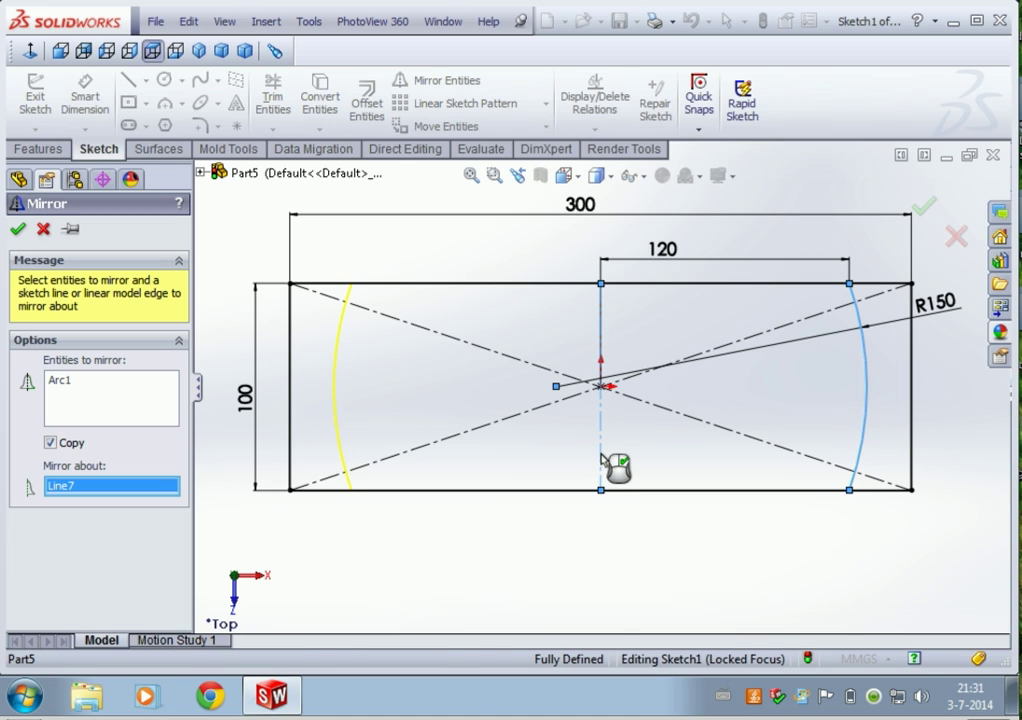
click(18, 230)
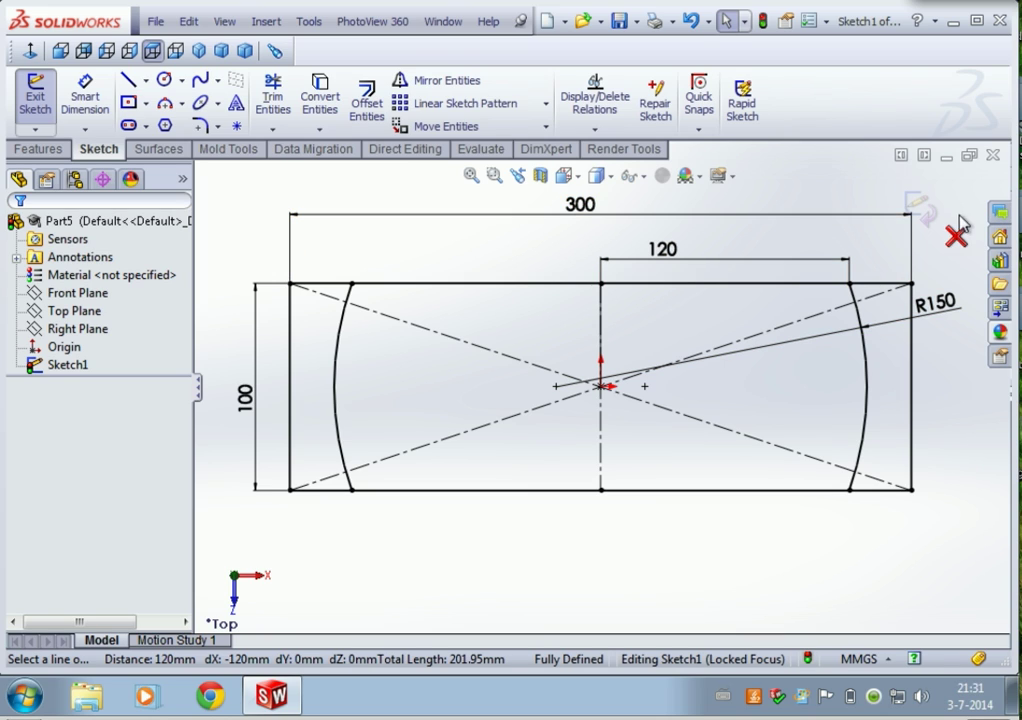
Step: Delete the 300 mm length dimension above the rectangle
click(582, 206)
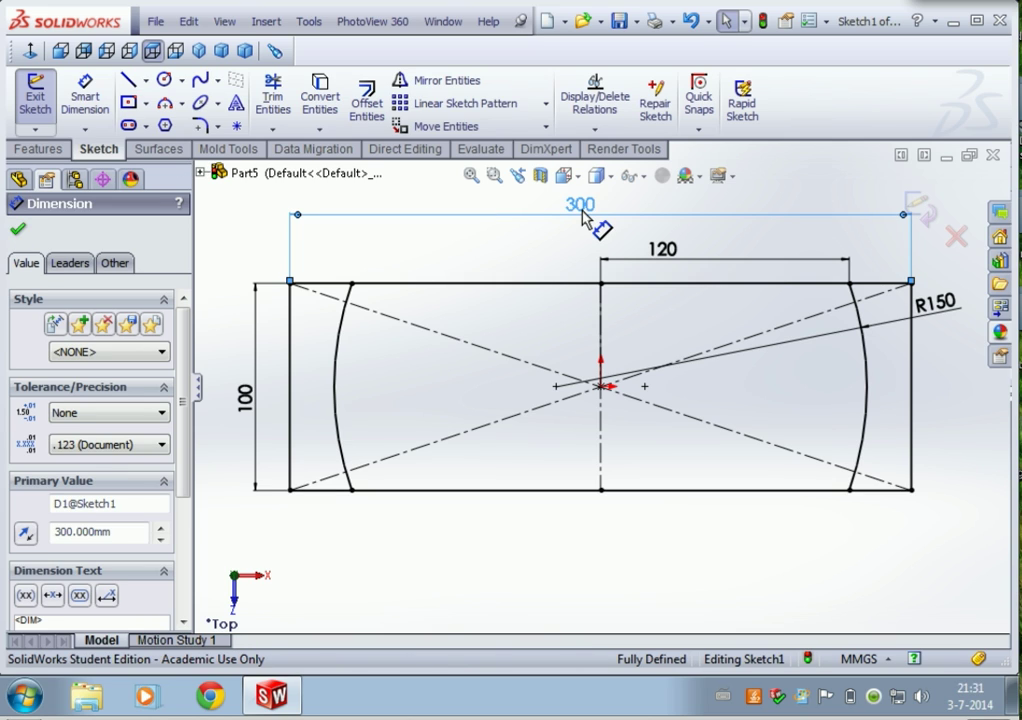
right_click(583, 218)
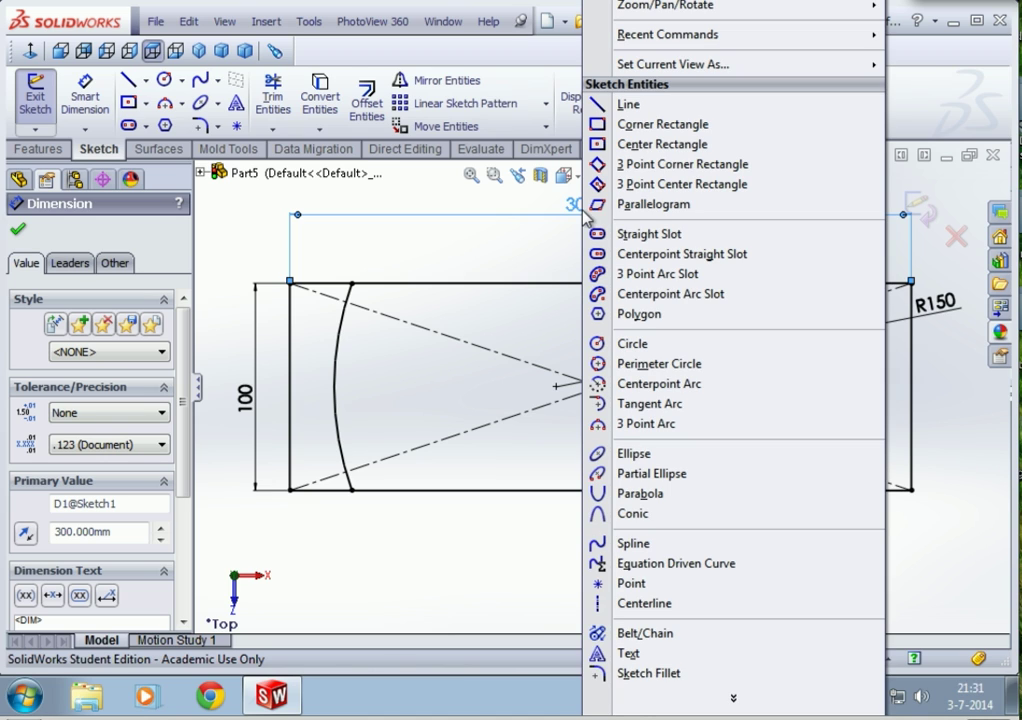
click(573, 223)
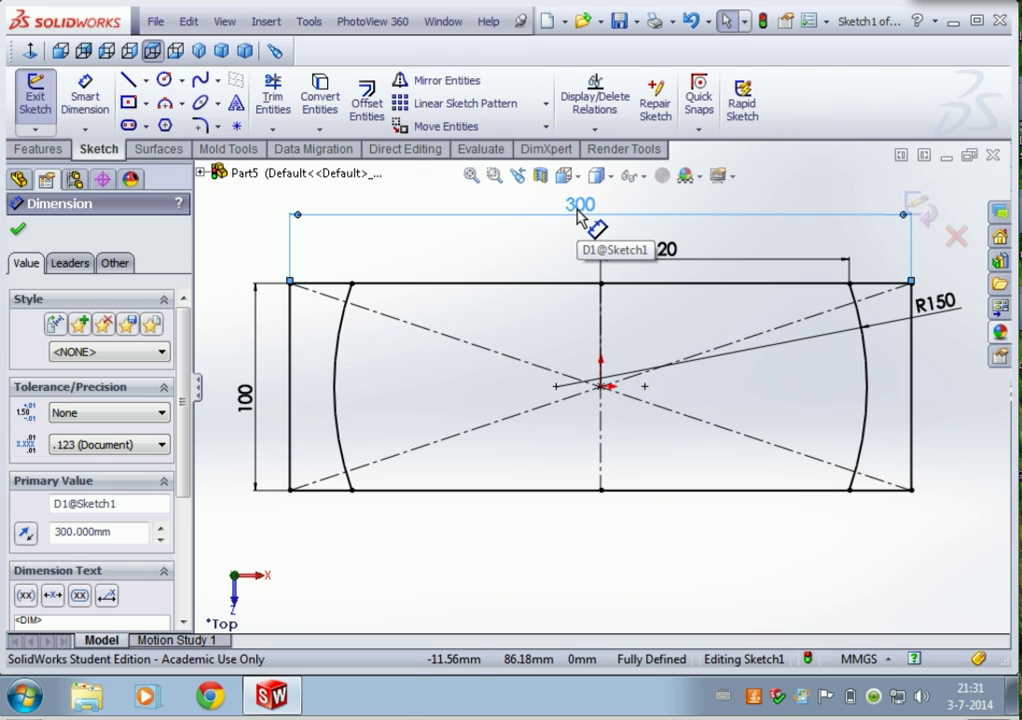
key(Delete)
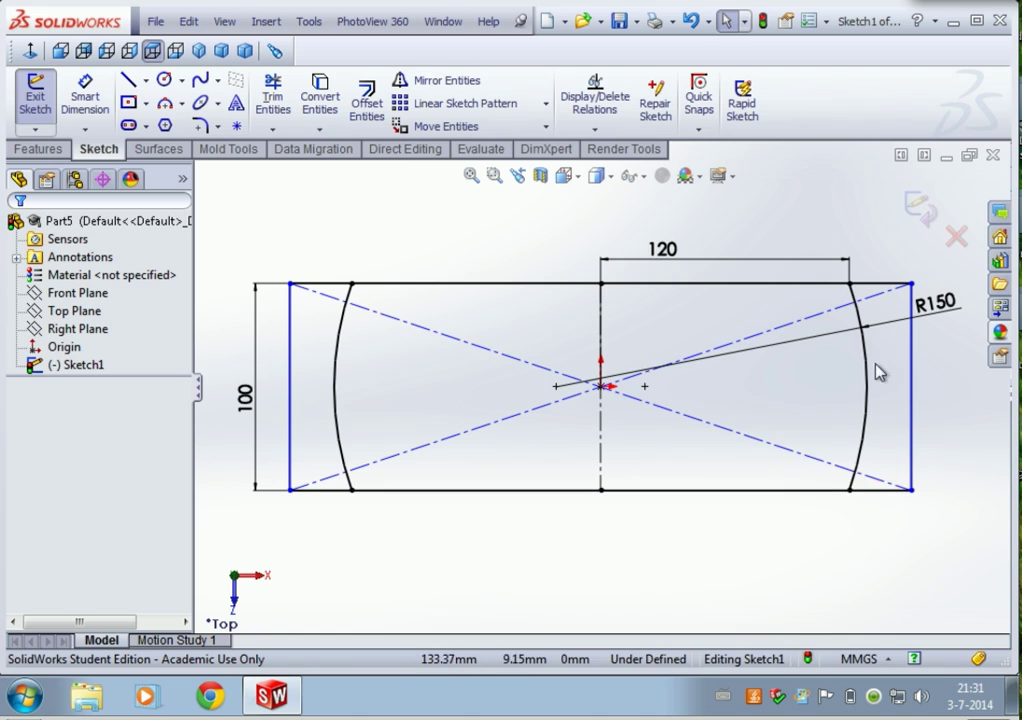
Step: Trim away the rectangle's edges and diagonals beyond the right arc using Trim to closest, accepting removal of the affected relations
click(274, 98)
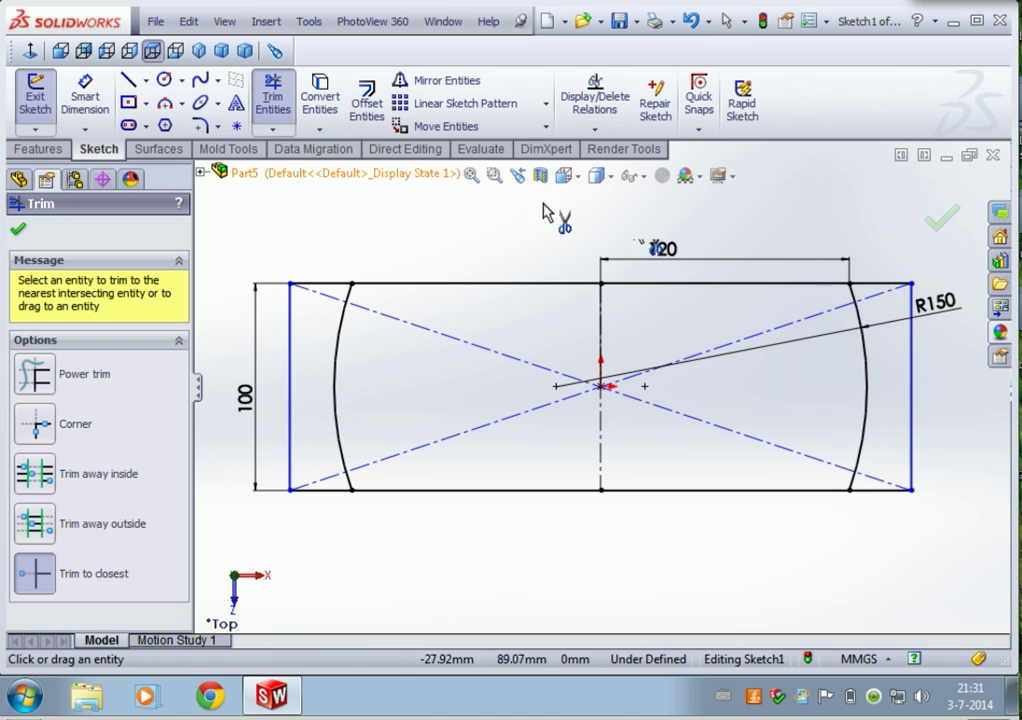
click(873, 290)
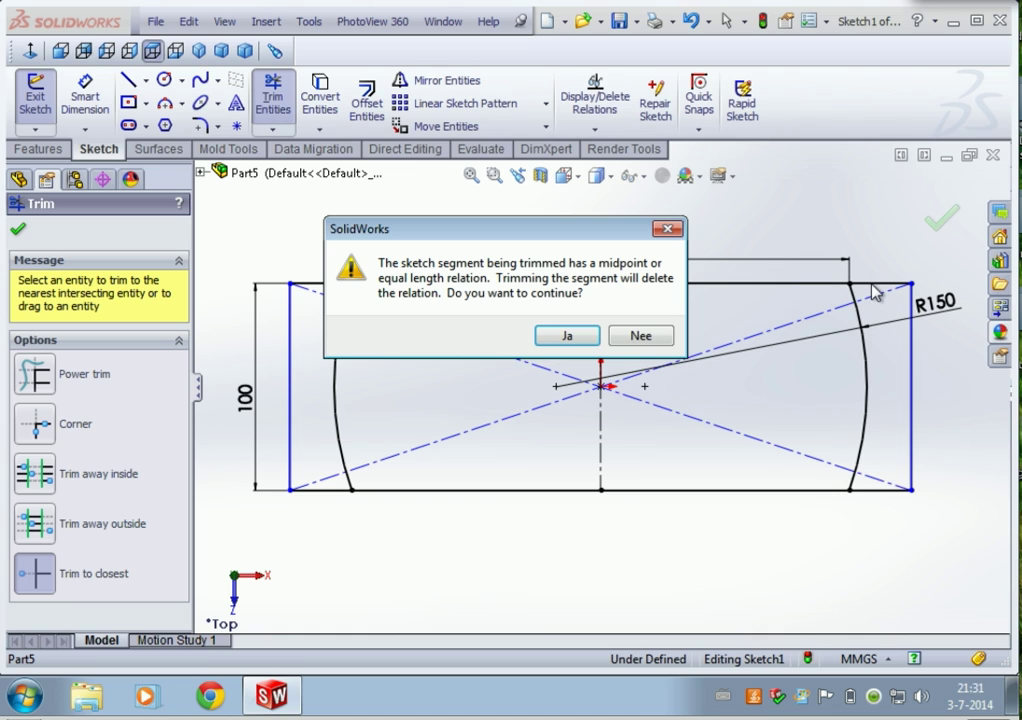
click(567, 336)
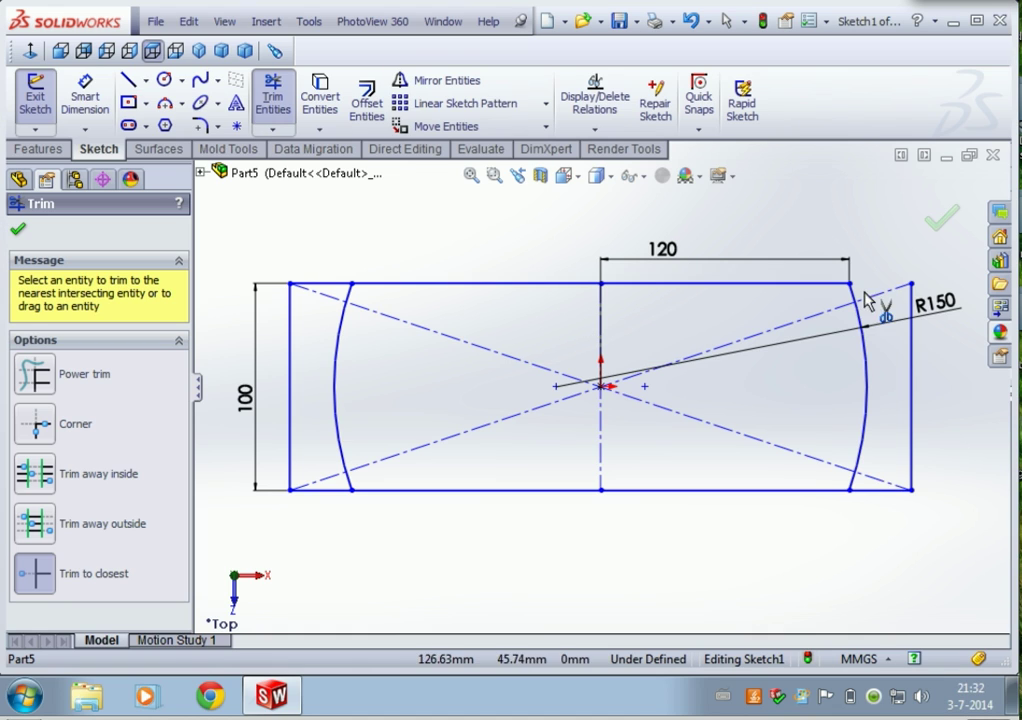
click(911, 355)
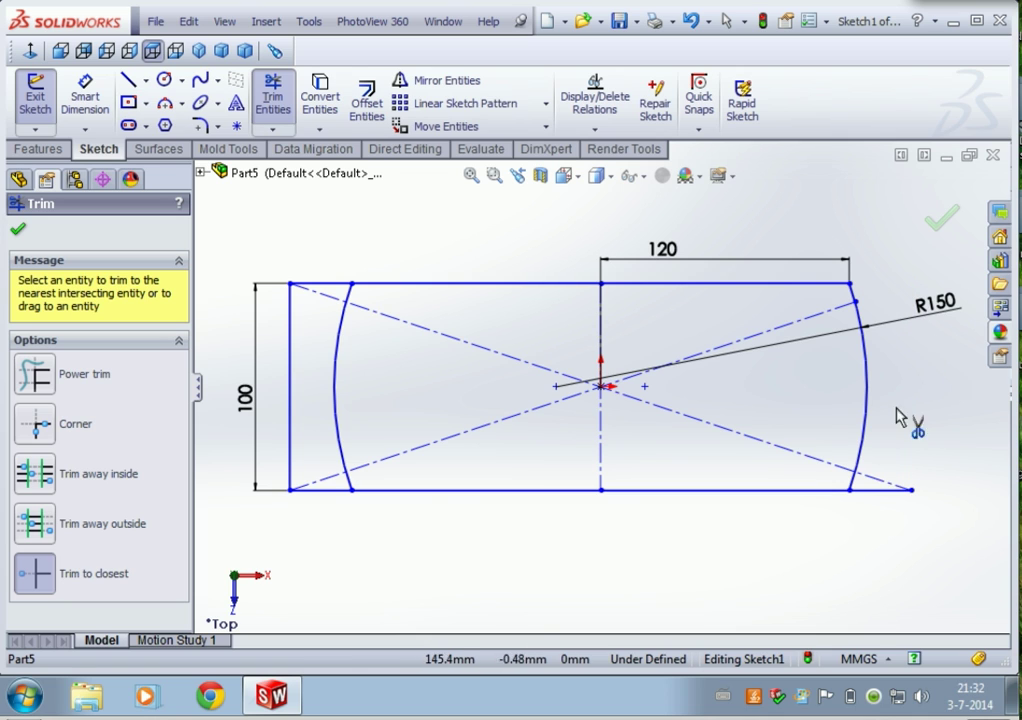
click(874, 492)
click(588, 339)
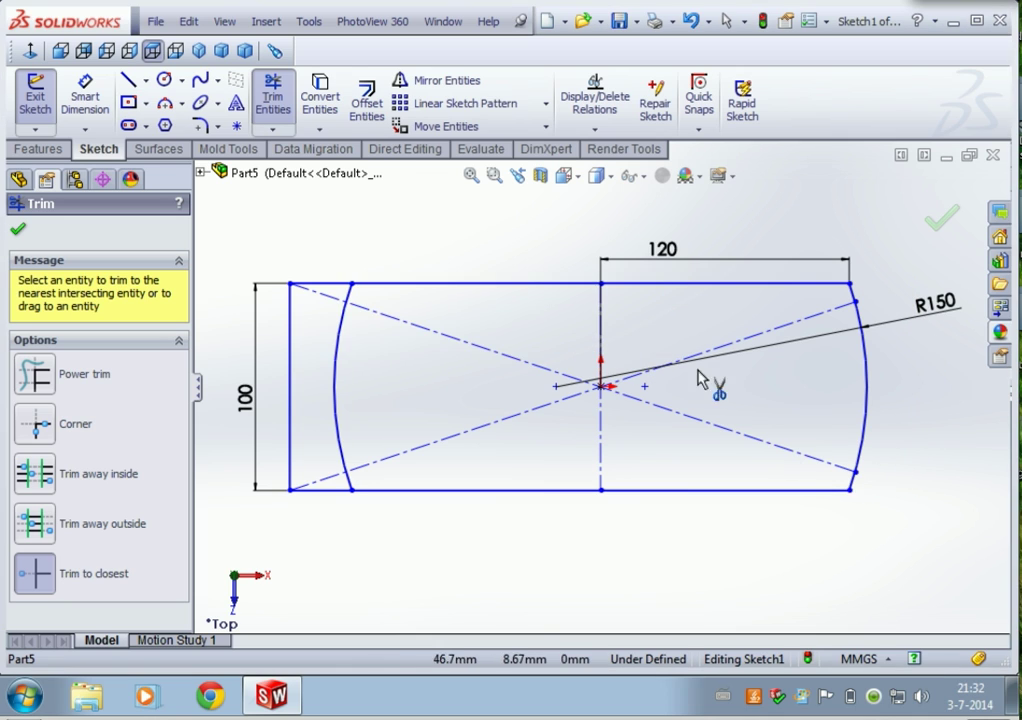
Step: Trim away the rectangle's edges and diagonals beyond the left arc, accepting deletion of the associated height dimension
click(318, 286)
click(290, 330)
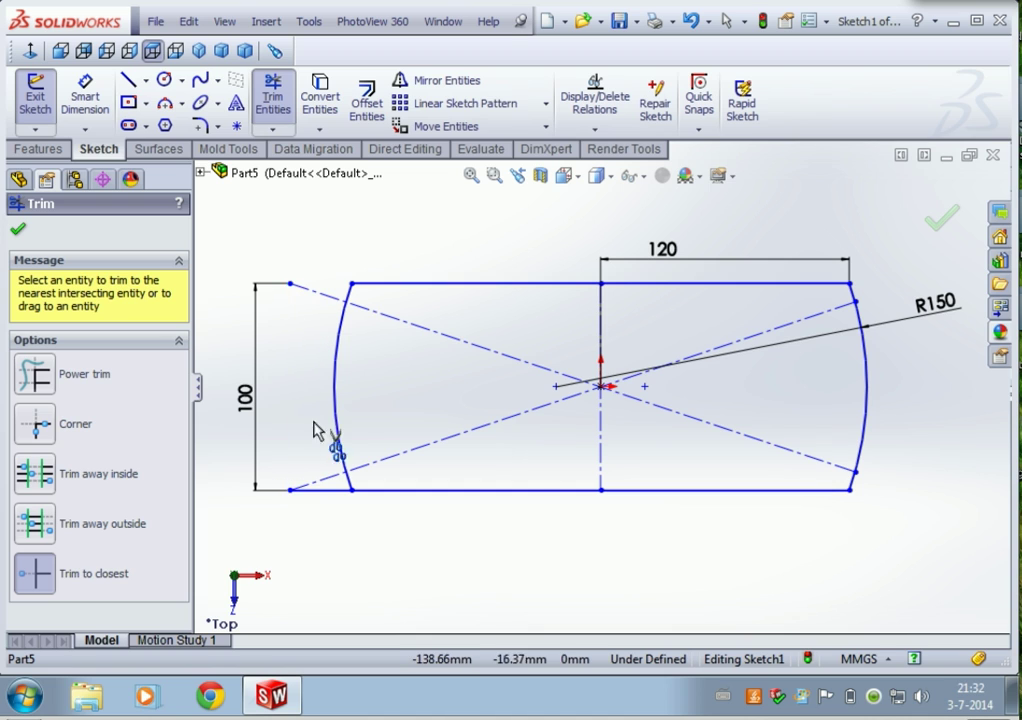
click(320, 488)
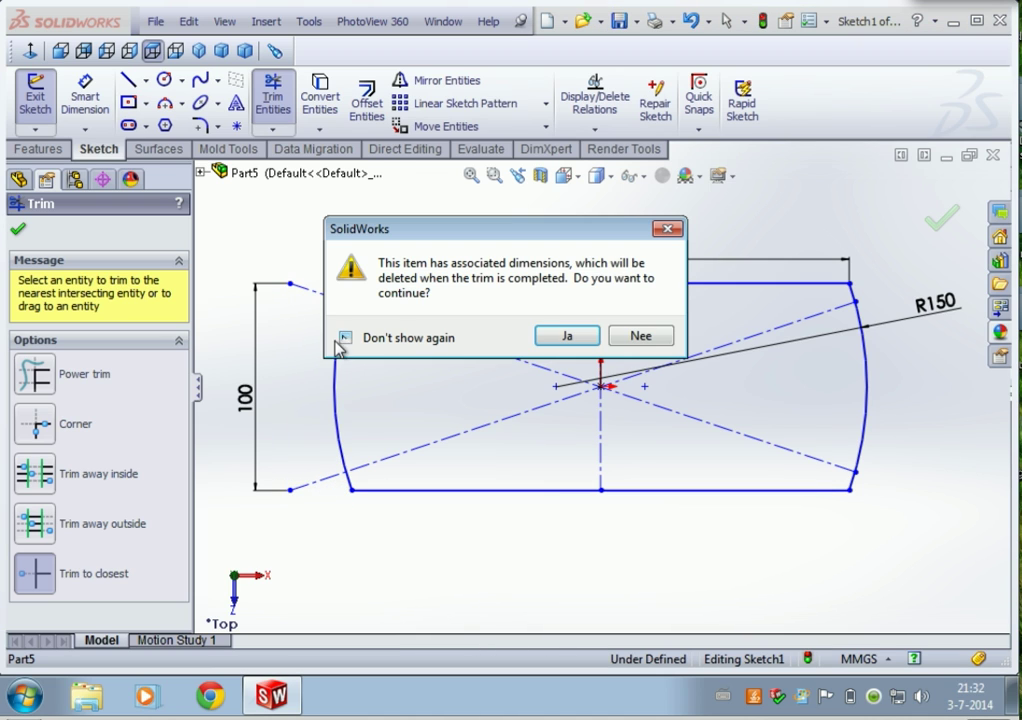
click(588, 397)
click(306, 296)
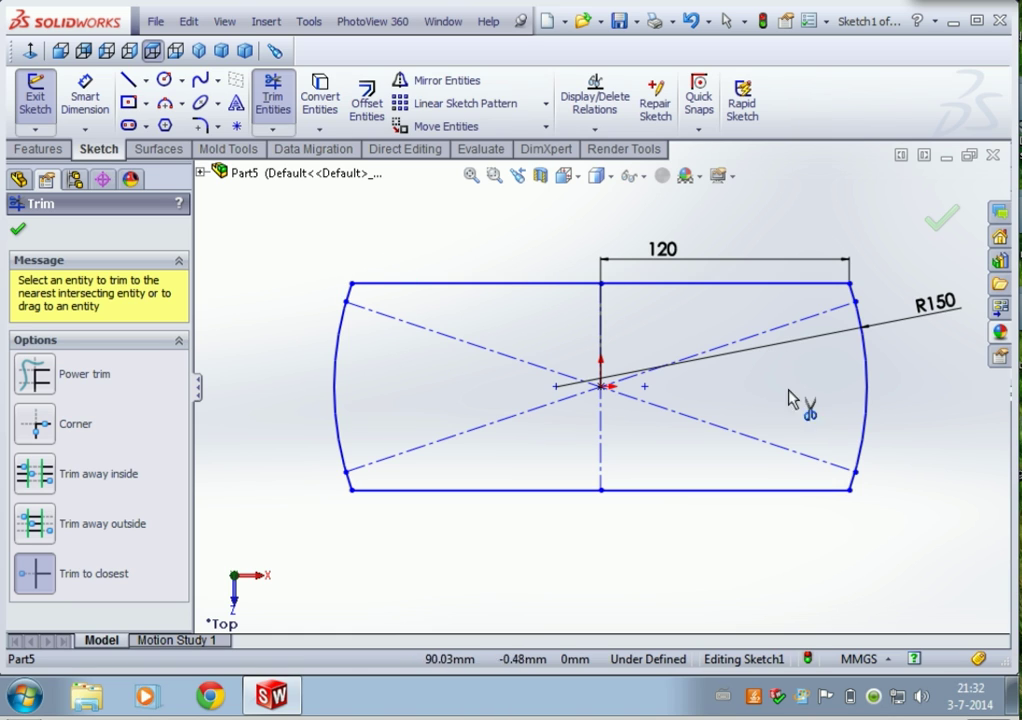
key(Escape)
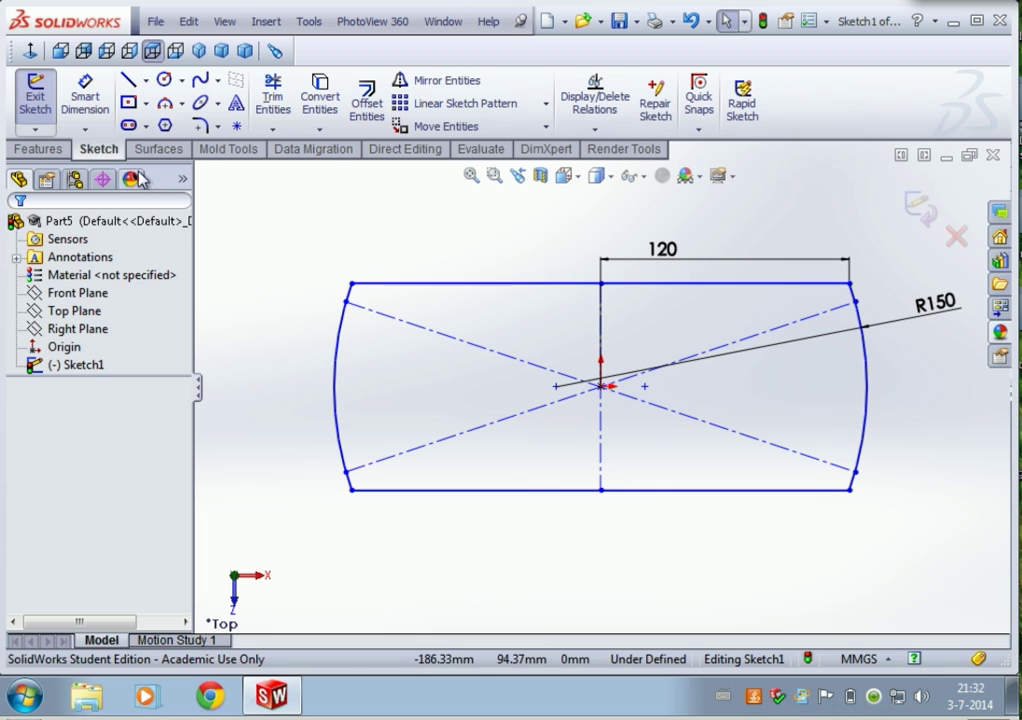
Step: Extrude the arc-ended profile as a blind boss 5 mm thick
click(62, 150)
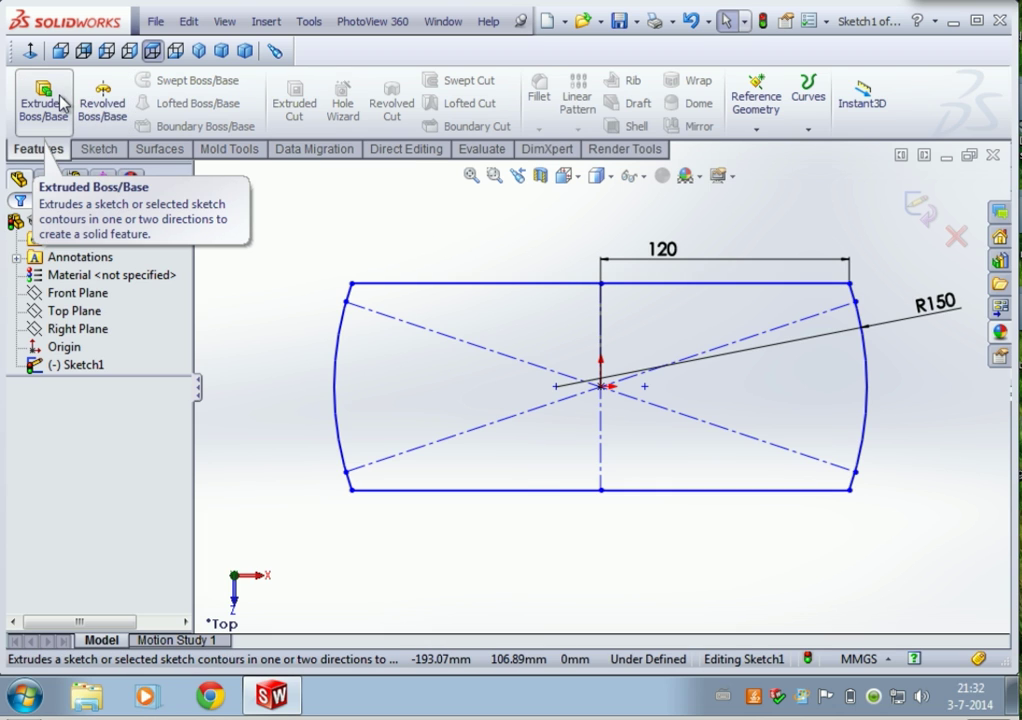
click(43, 103)
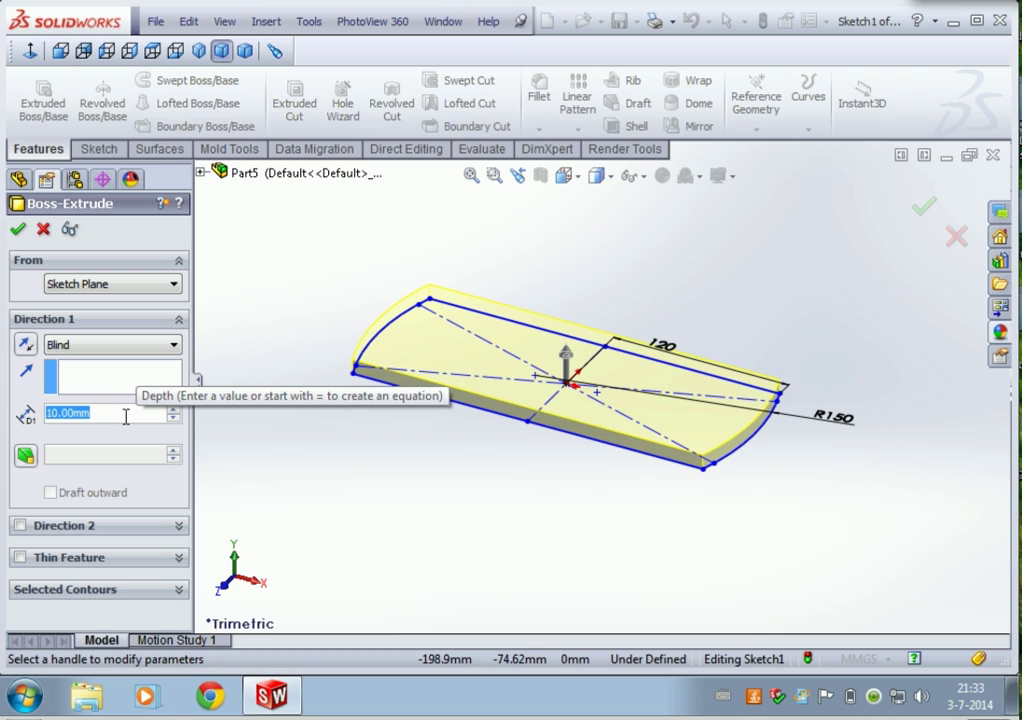
text(5)
key(Return)
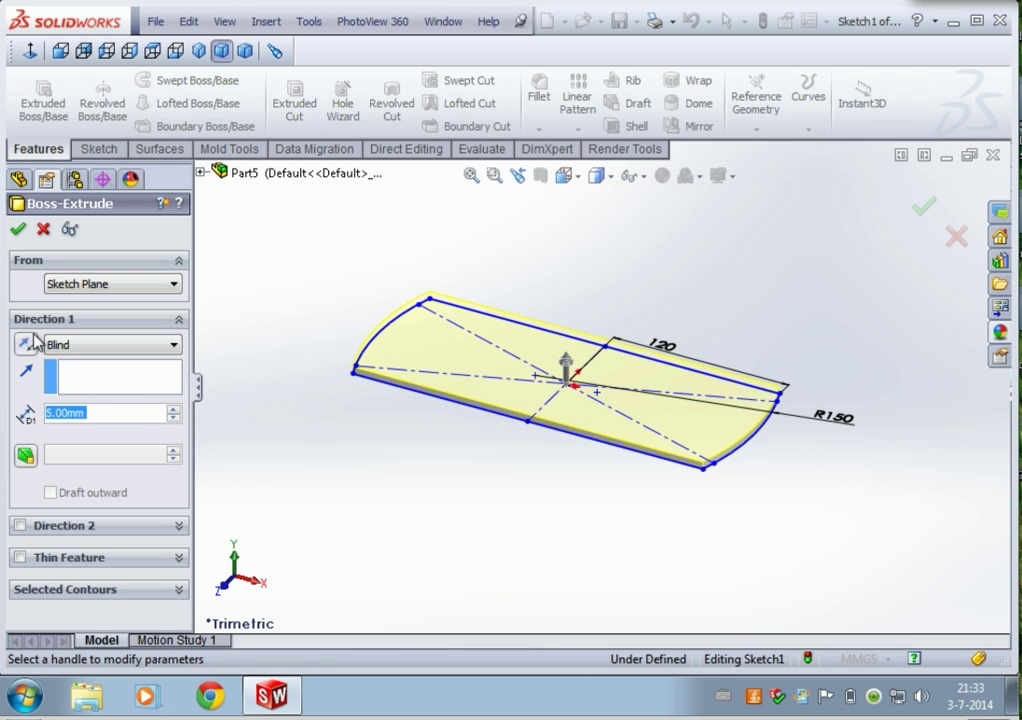
click(20, 231)
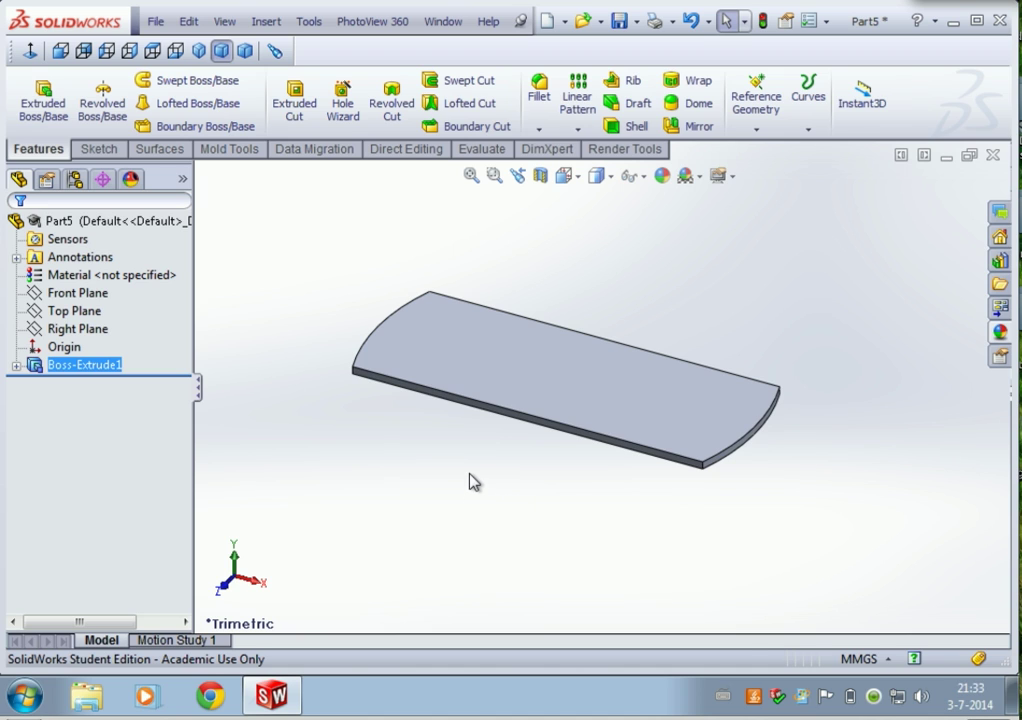
Step: Start a new sketch on the plate's top face and view it straight on
middle_drag(473, 482, 522, 566)
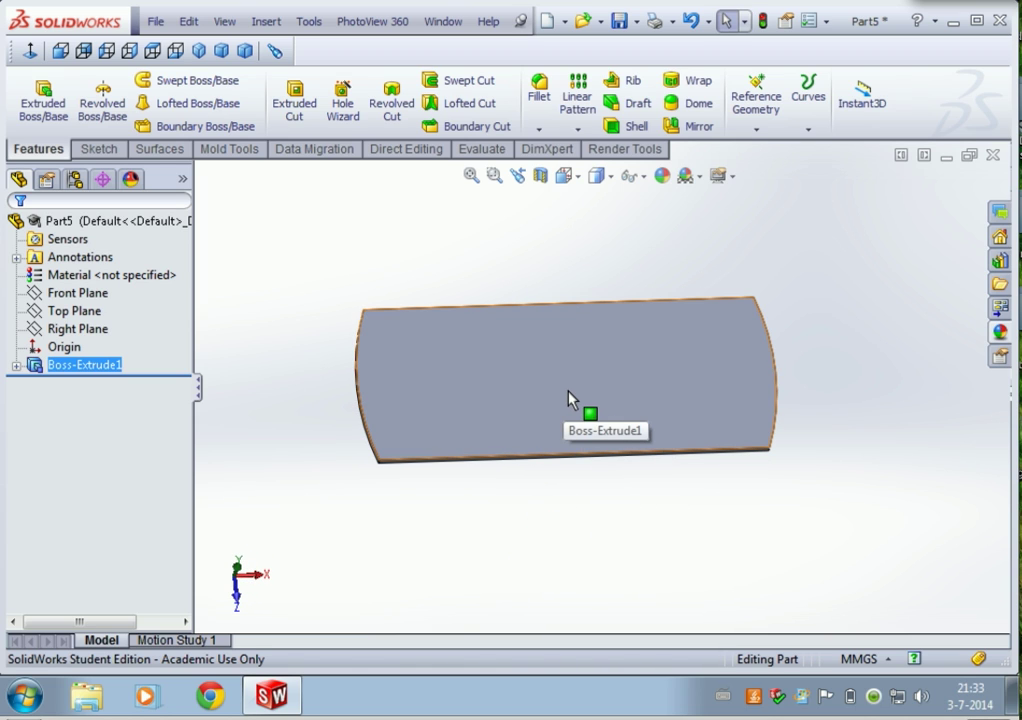
click(607, 378)
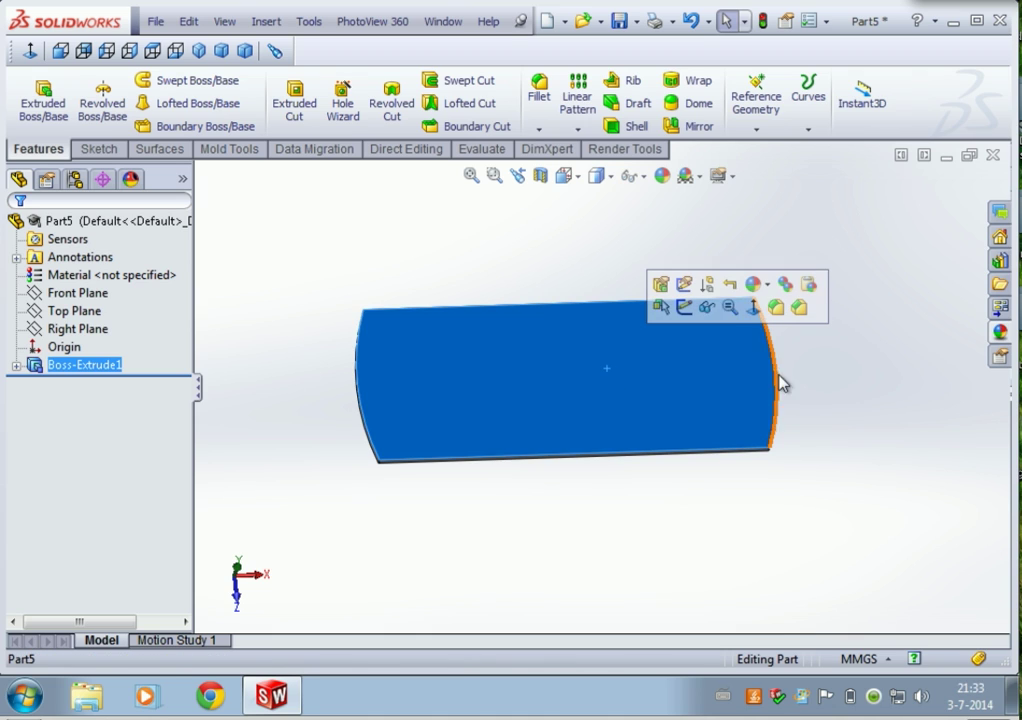
click(684, 306)
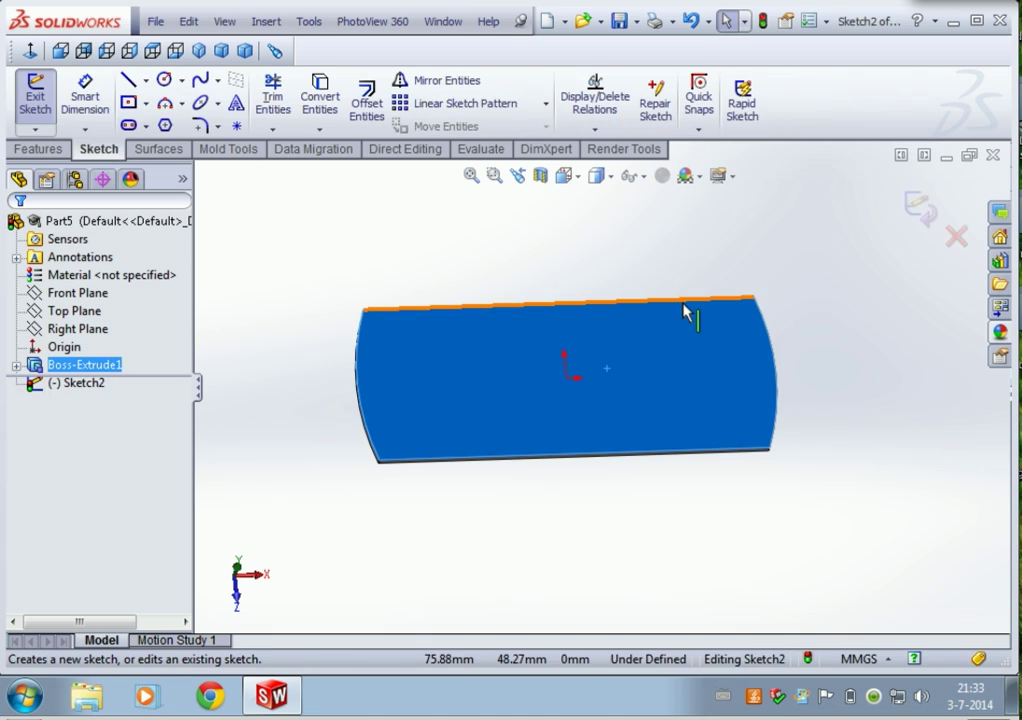
click(575, 178)
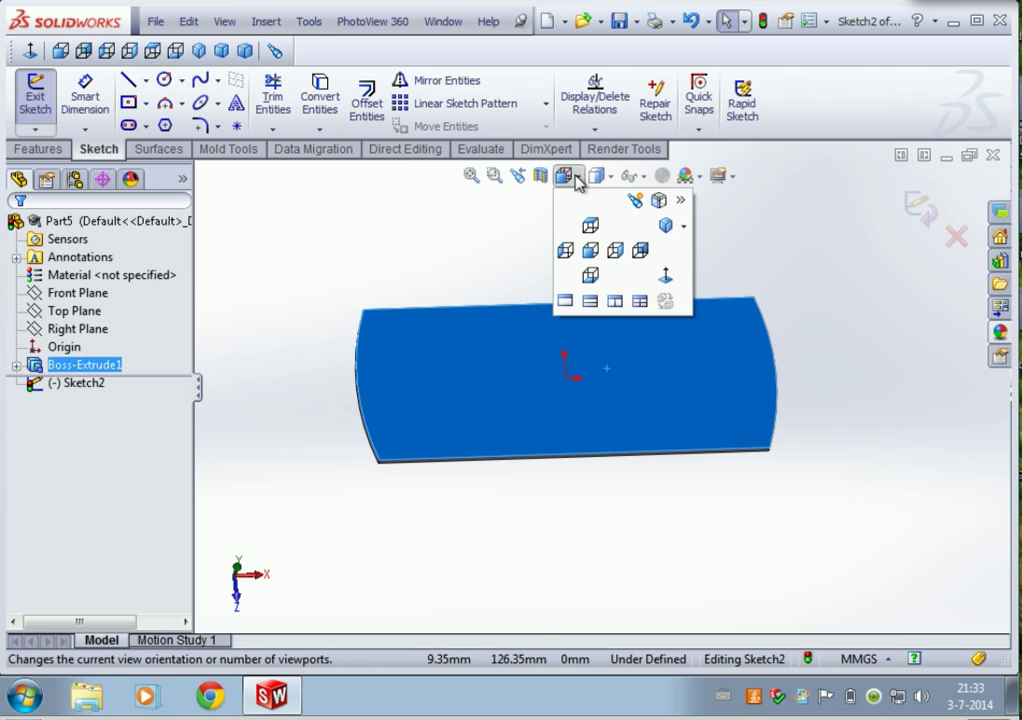
click(666, 275)
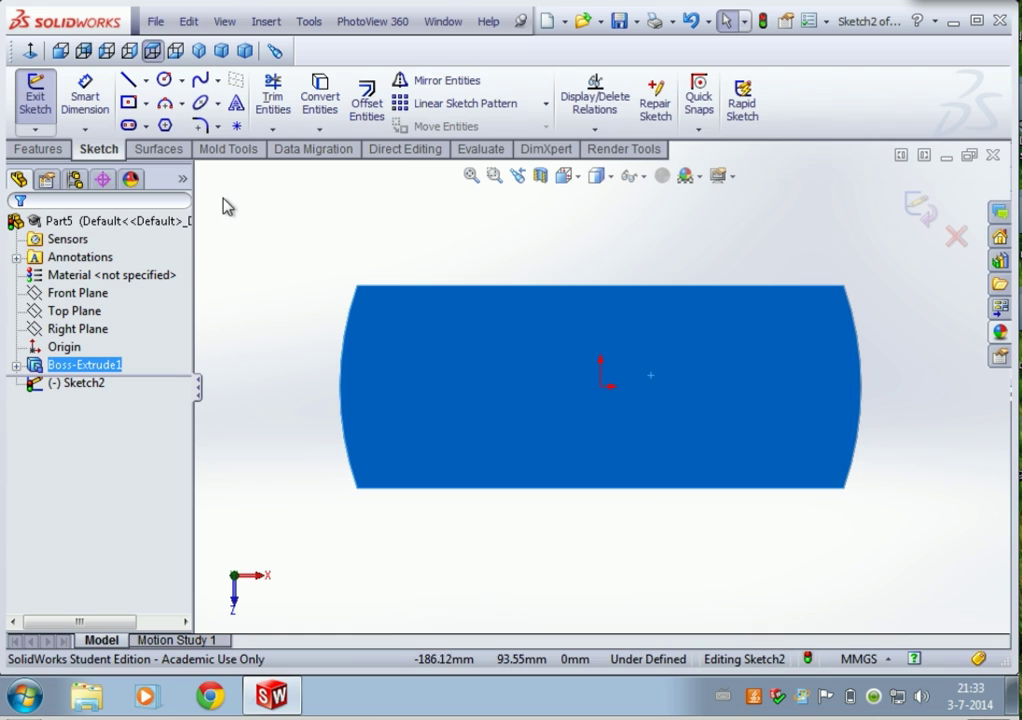
Step: Draw a horizontal centerline from the origin to the middle of the plate's right arc edge
click(147, 80)
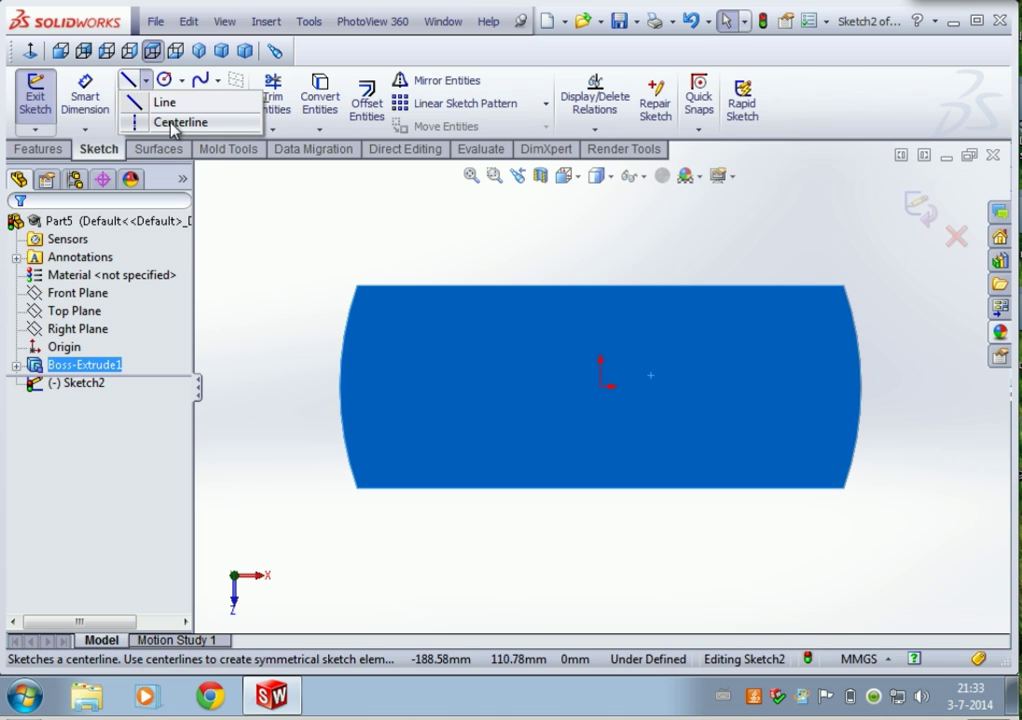
click(172, 124)
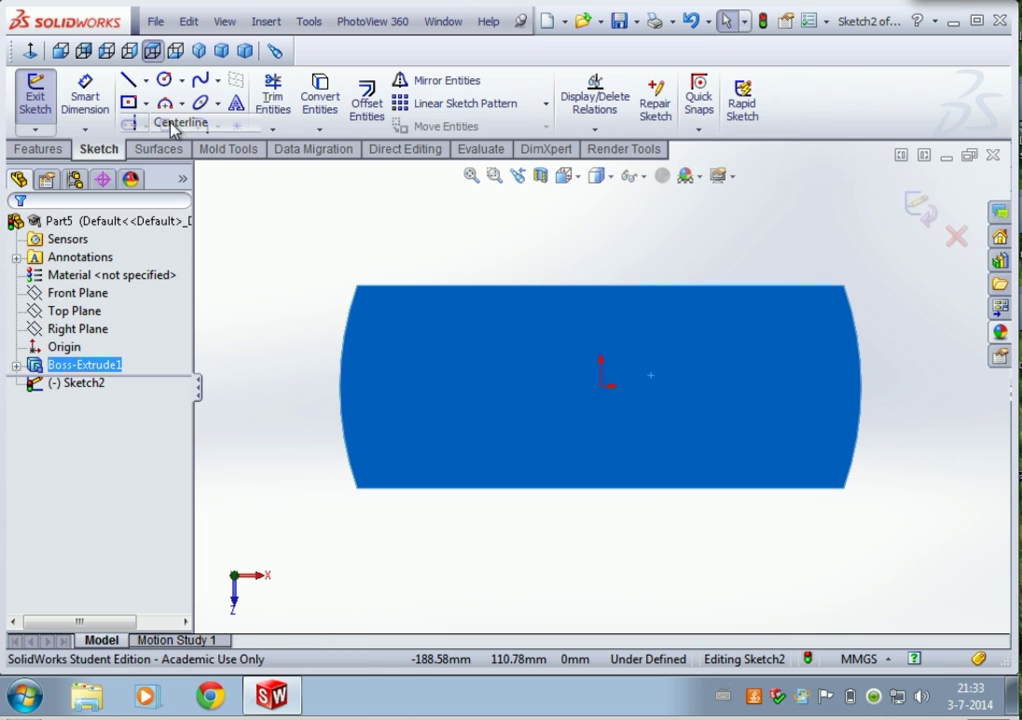
click(600, 386)
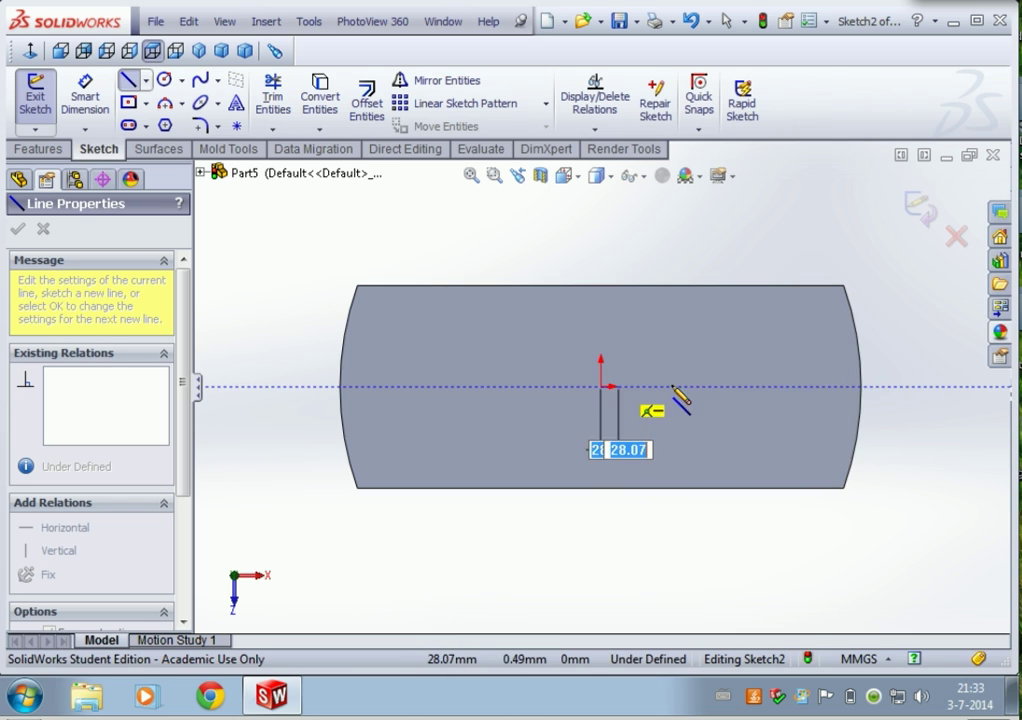
click(860, 386)
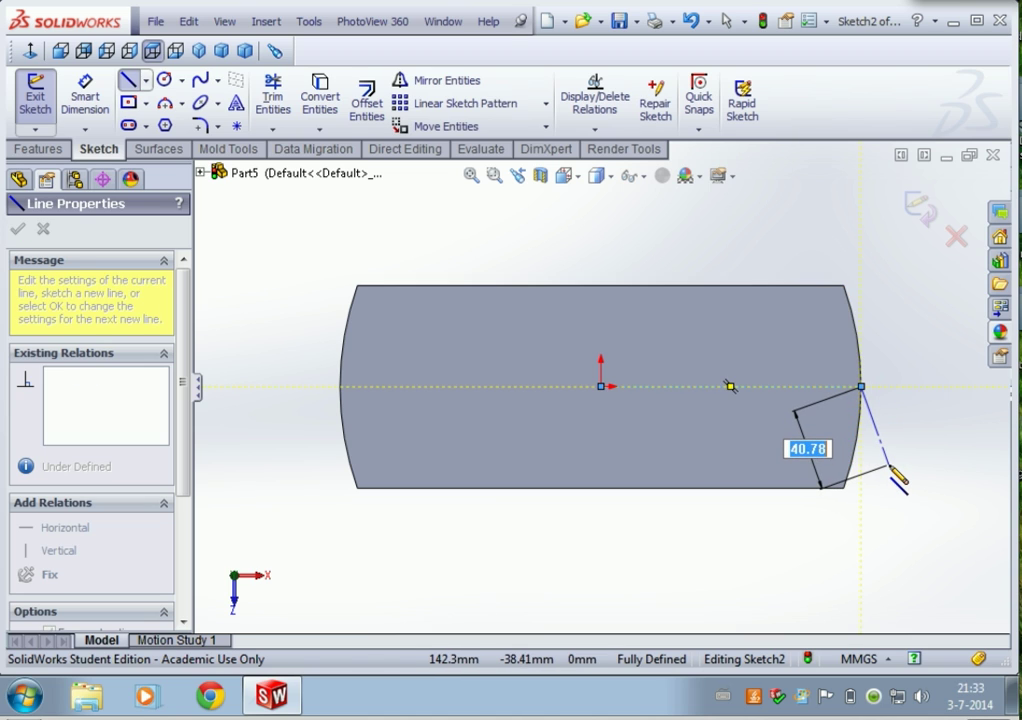
key(Escape)
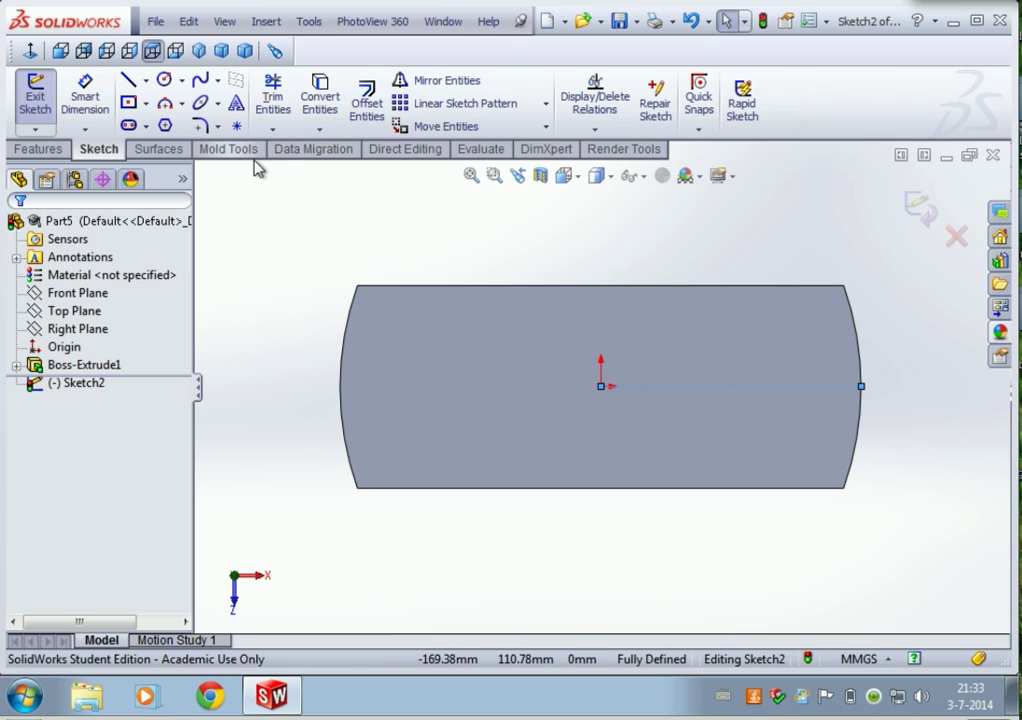
Step: Sketch a tall ellipse centred on the centerline about 104 mm right of the origin, with radii of about 34.5 mm and 8.4 mm
click(215, 104)
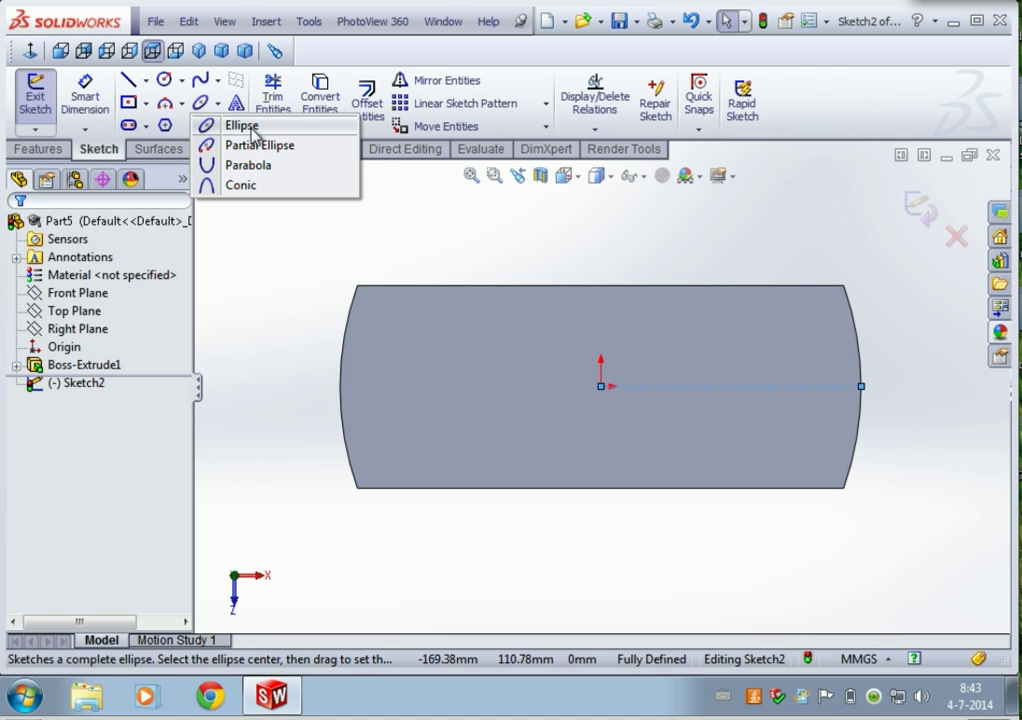
click(245, 127)
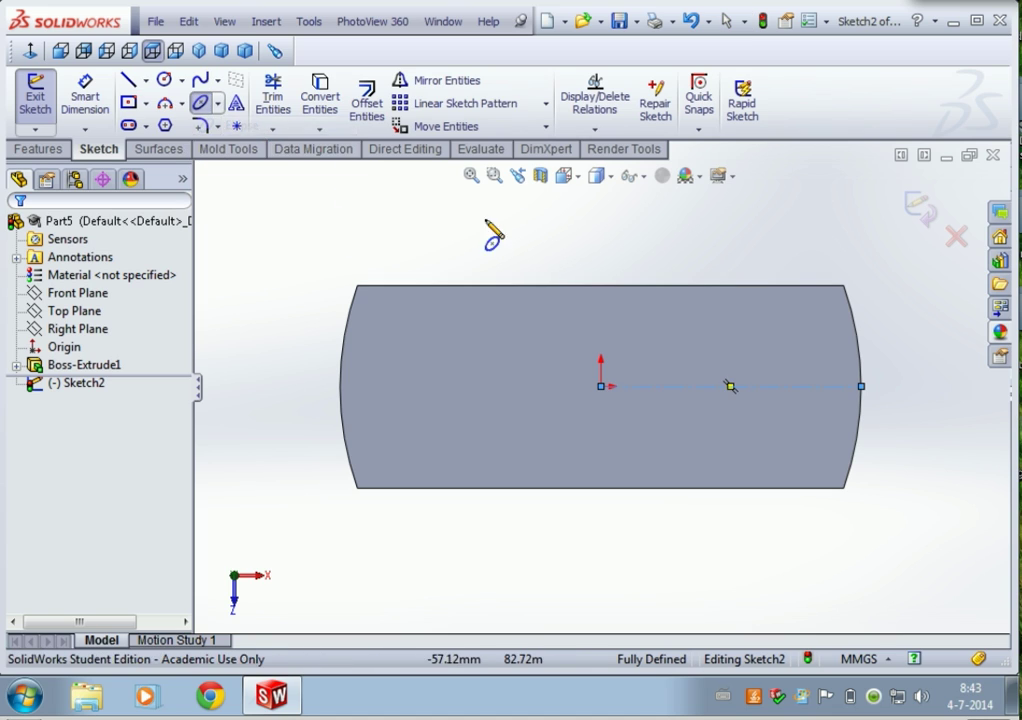
click(812, 387)
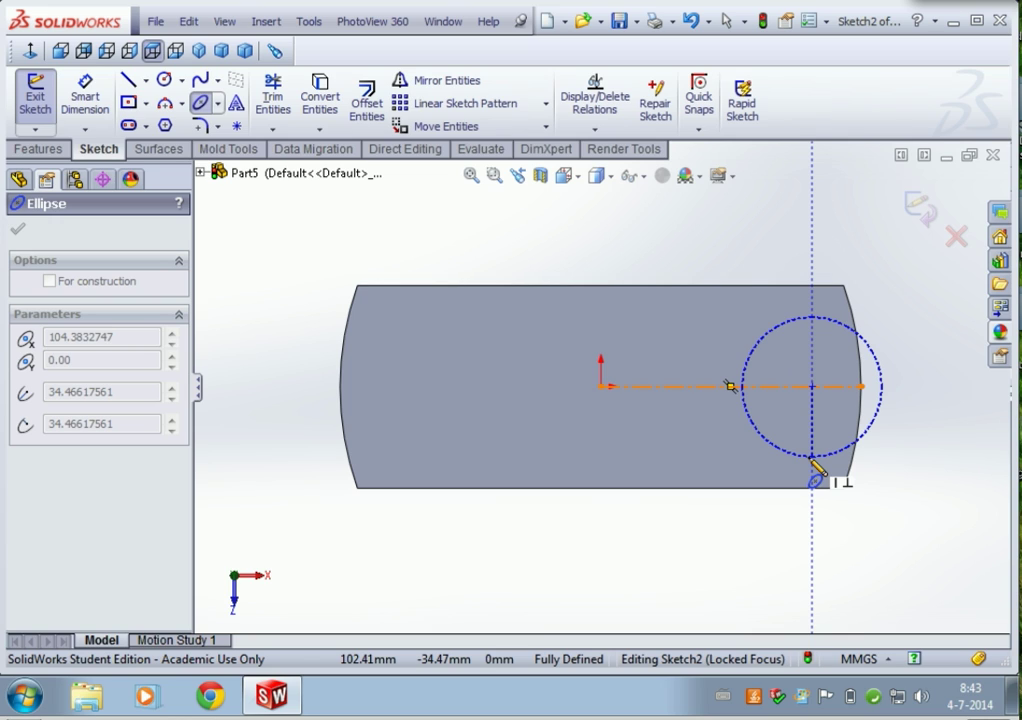
click(812, 459)
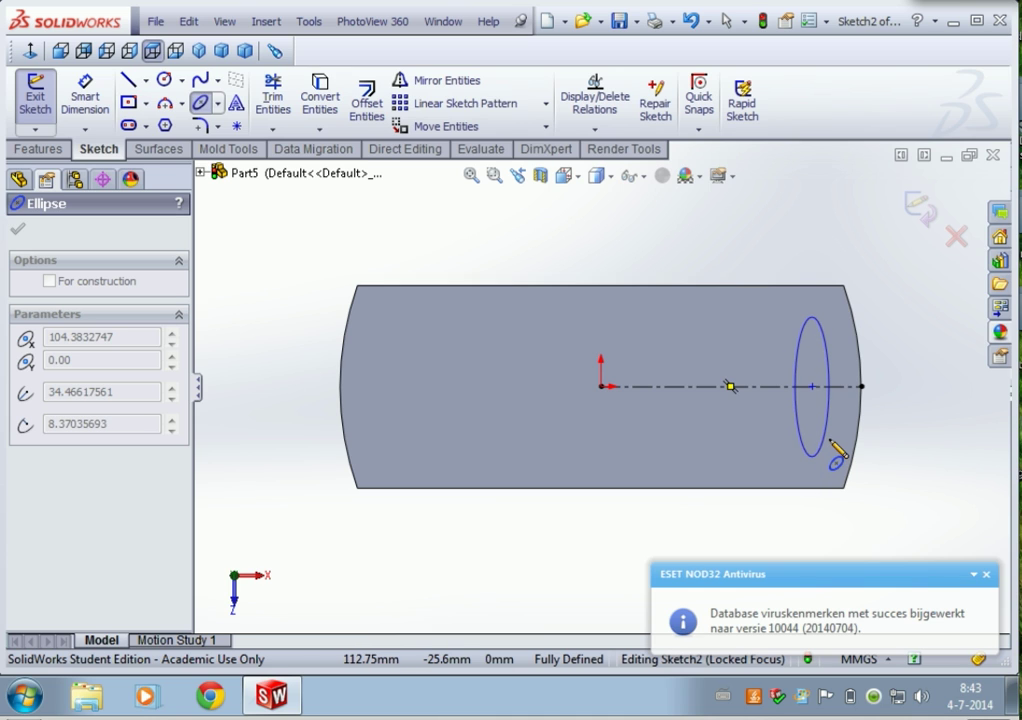
click(829, 446)
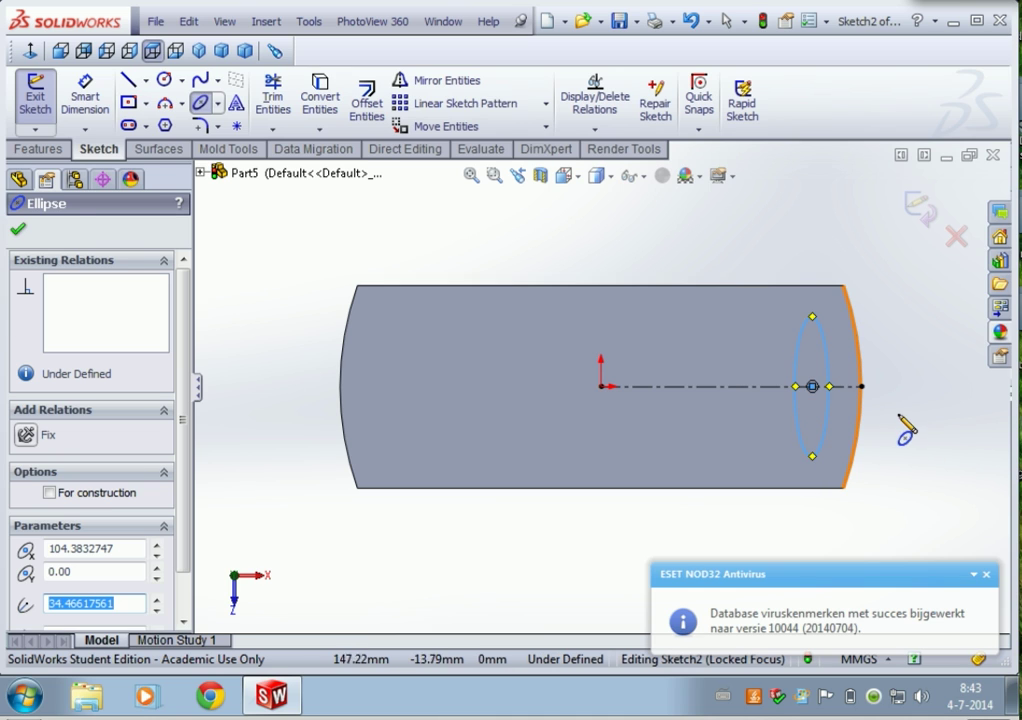
key(Escape)
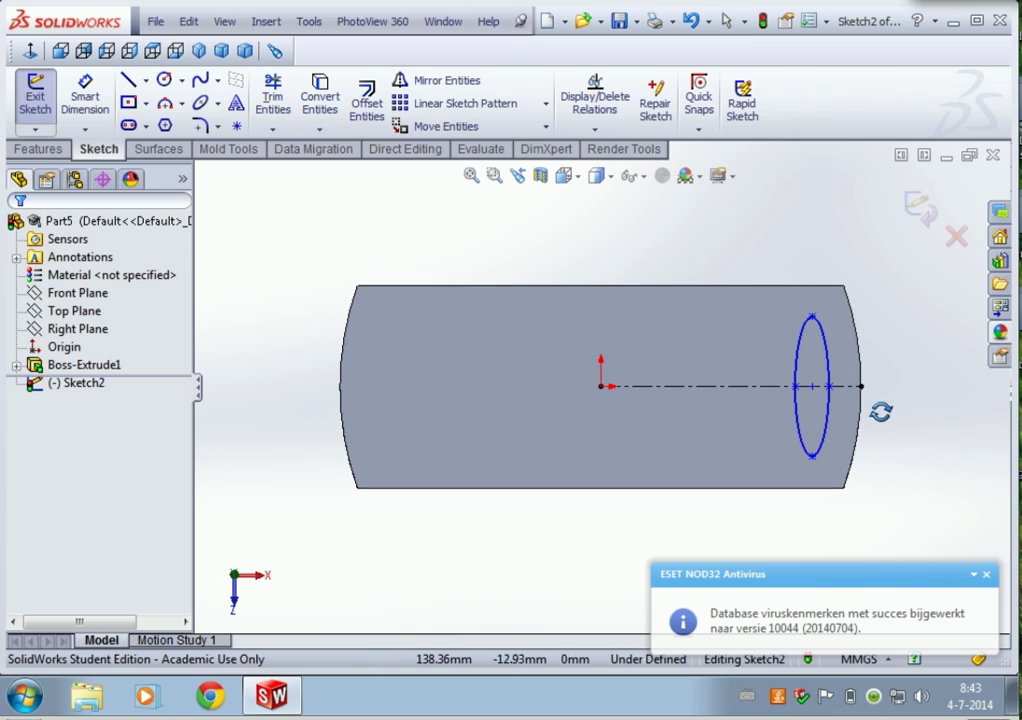
Step: Offset the ellipse outward by 5 mm with its dimension added
scroll(885, 406, up, 2)
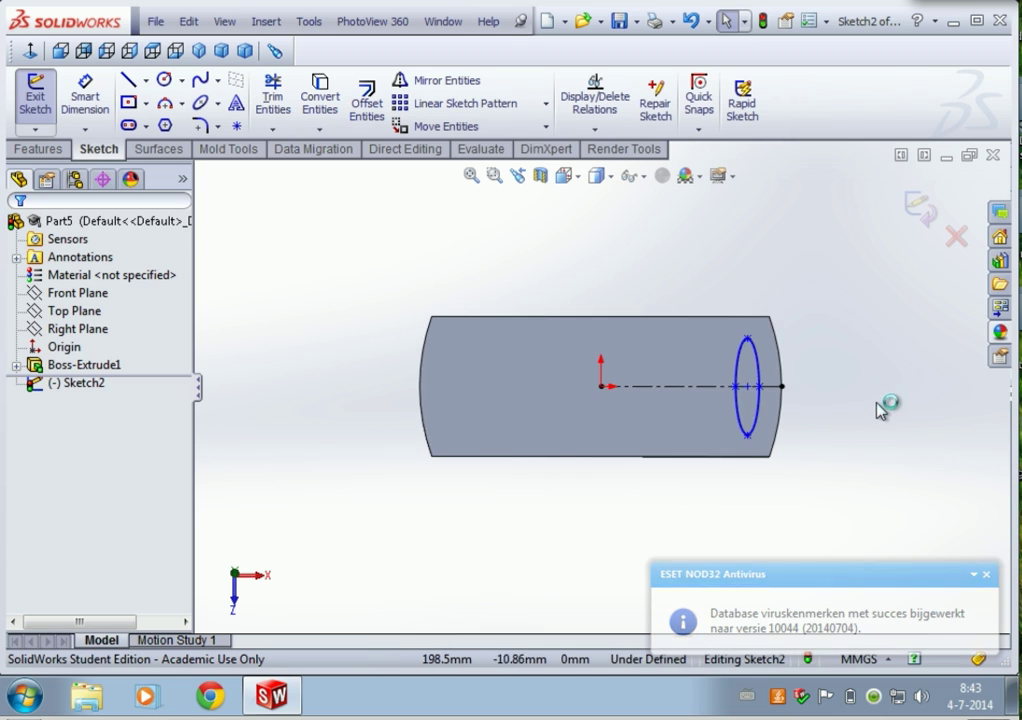
scroll(753, 406, down, 5)
middle_drag(703, 420, 634, 274)
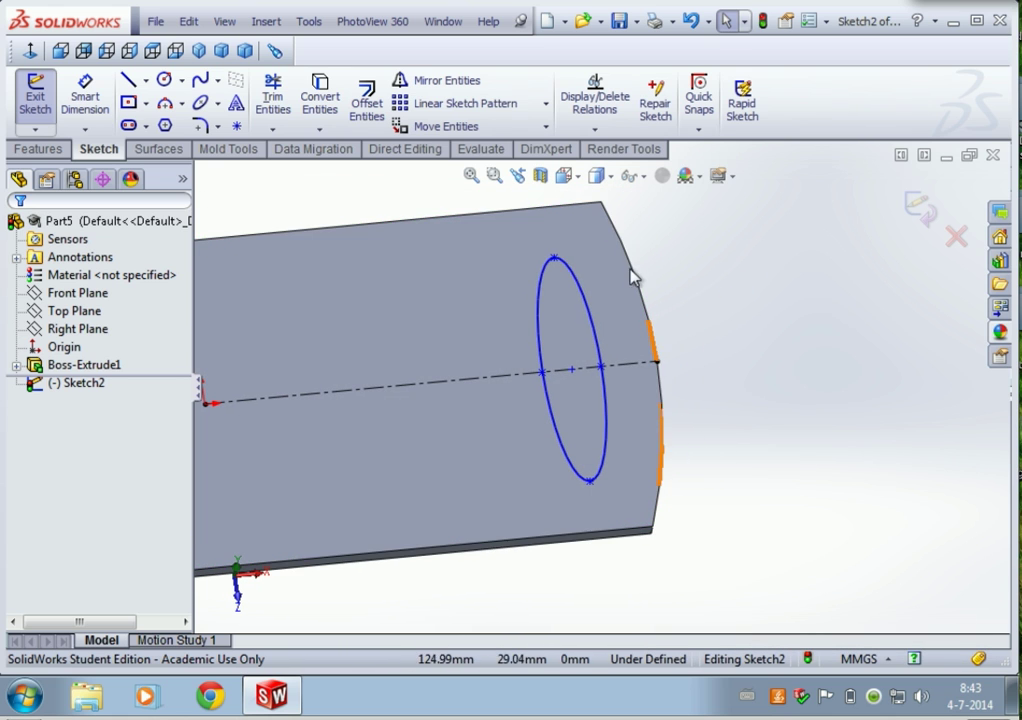
click(565, 176)
click(666, 275)
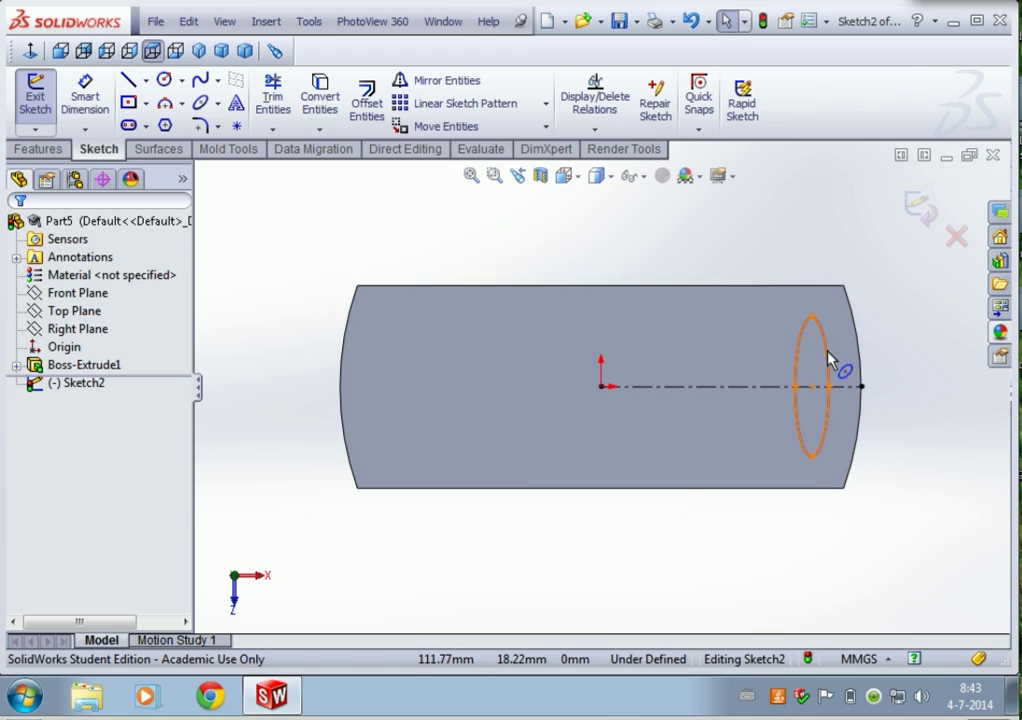
click(378, 107)
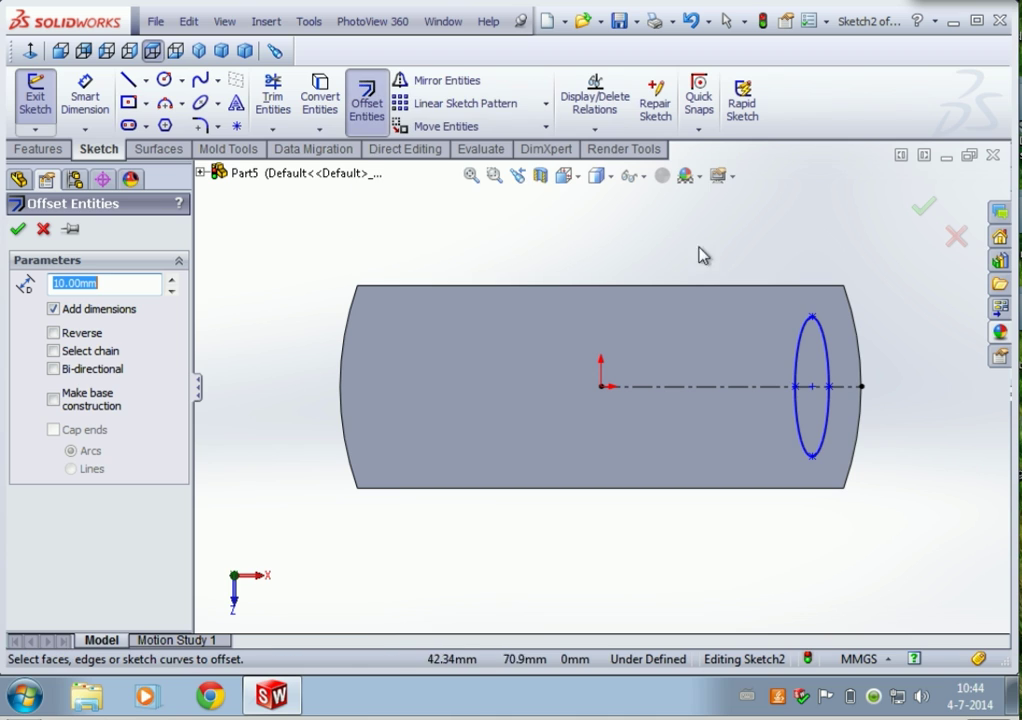
click(816, 335)
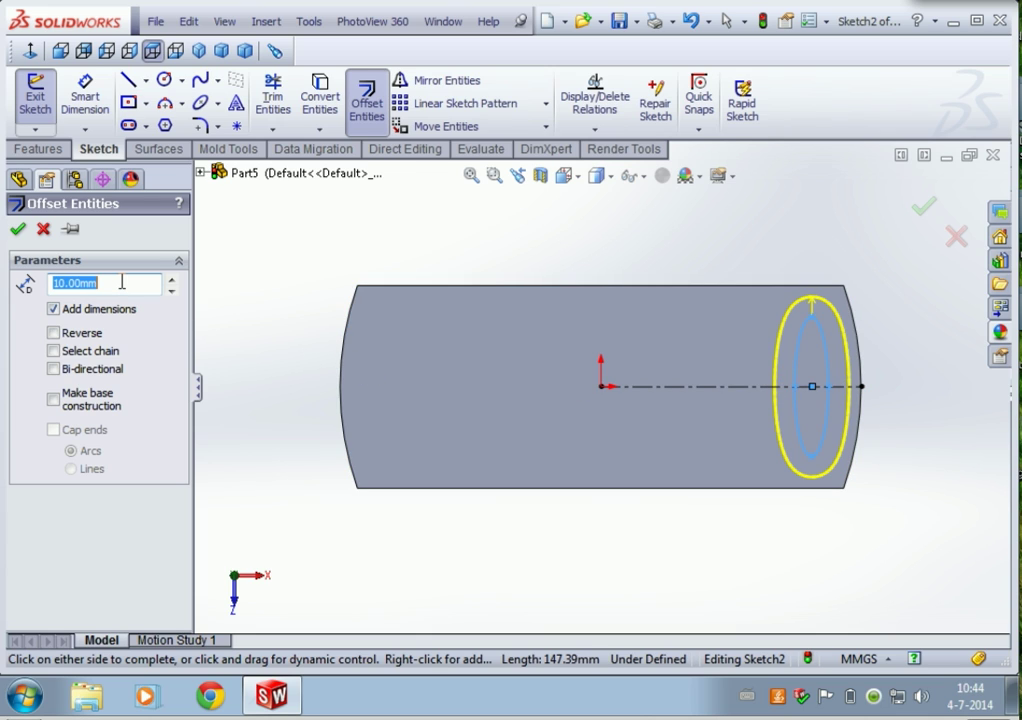
text(5)
key(Return)
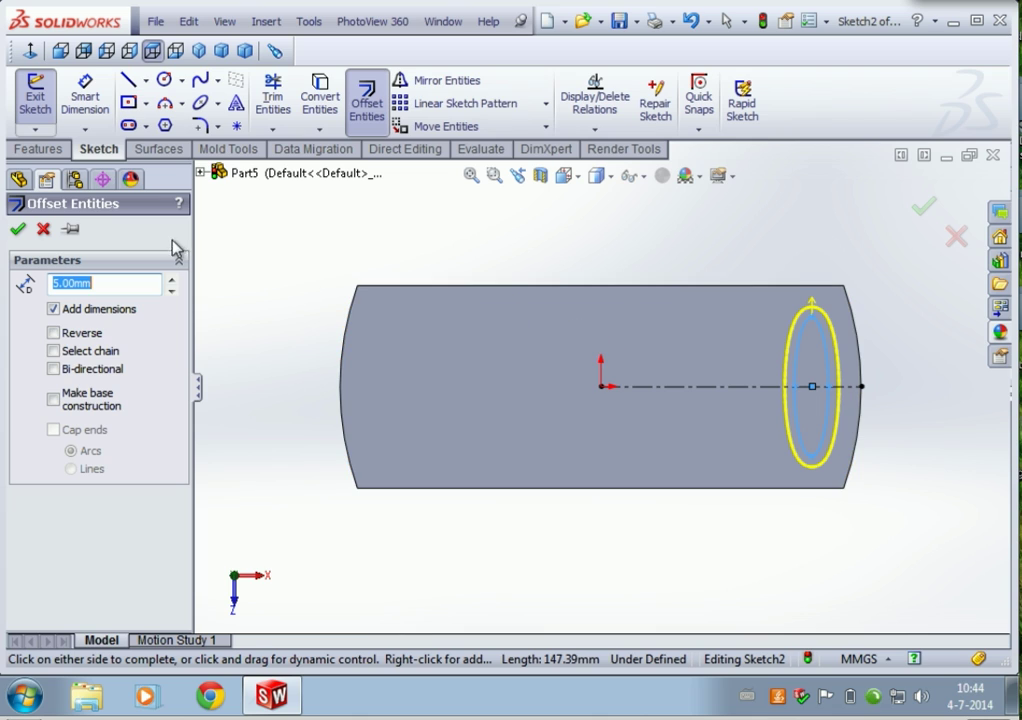
click(18, 233)
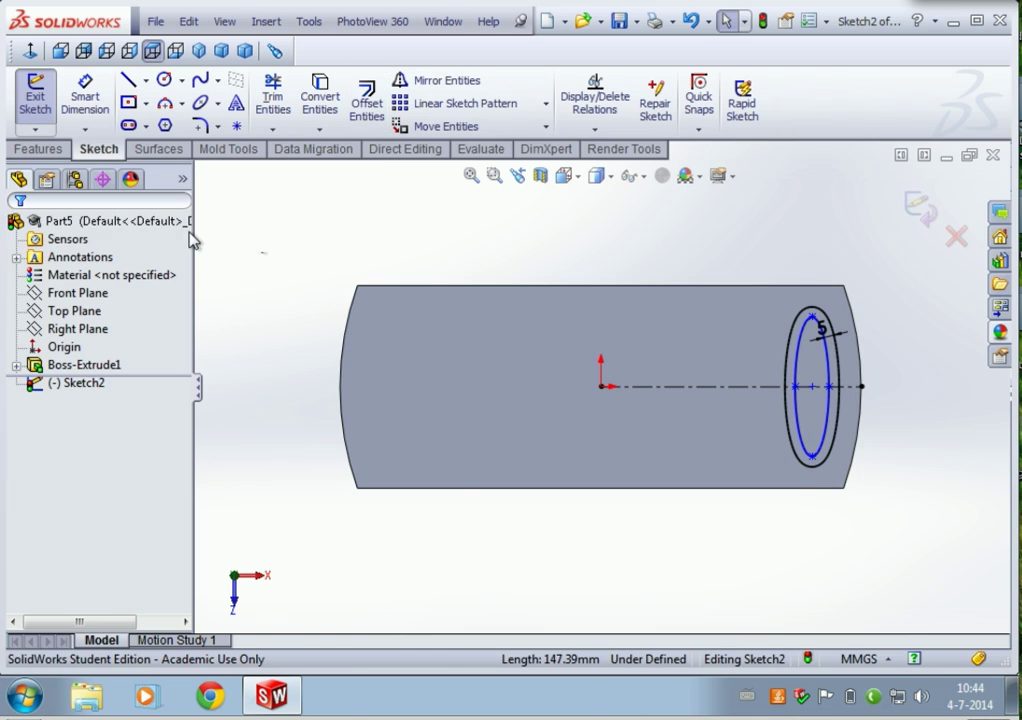
Step: Set up a blind boss extrusion of the elliptical ring upward from the plate with a depth of 25 mm
middle_drag(935, 392, 838, 376)
scroll(782, 402, down, 3)
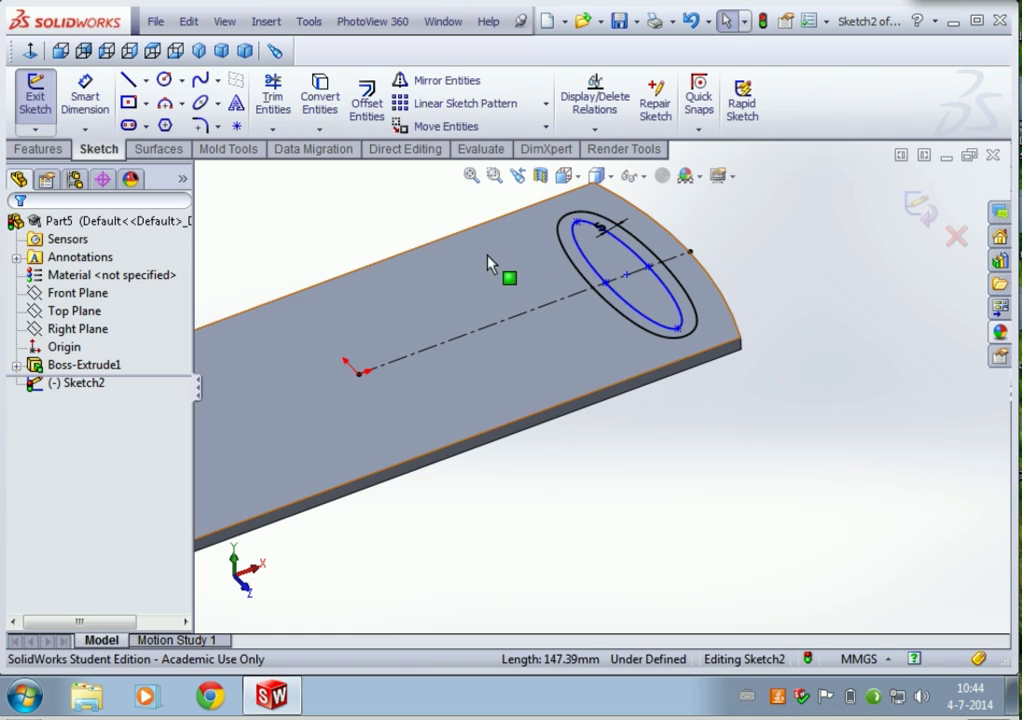
click(44, 150)
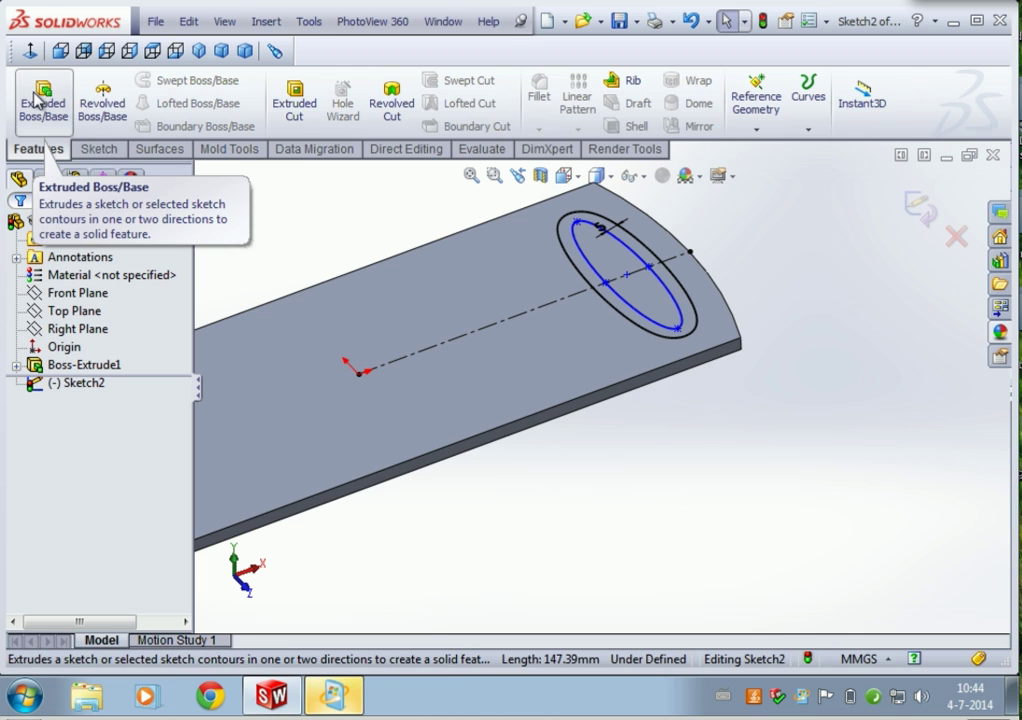
click(38, 100)
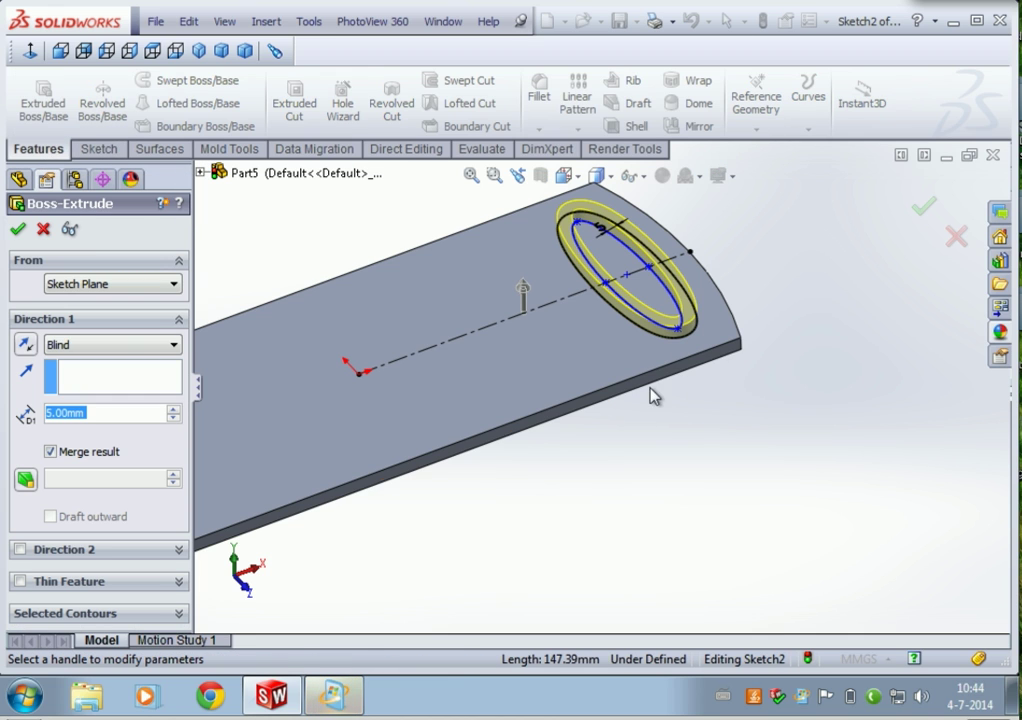
click(173, 410)
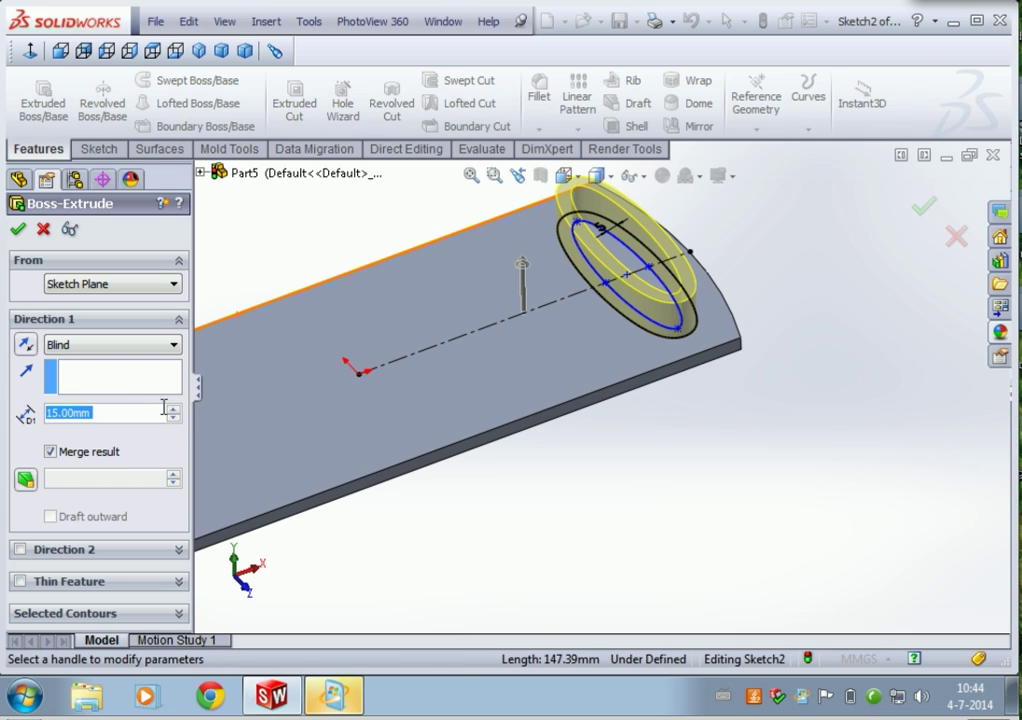
click(173, 409)
Step: Examine the elliptical ring's extrusion preview on the plate from several angles and distances
mouse_move(758, 399)
middle_down()
mouse_move(735, 246)
mouse_move(789, 283)
mouse_move(748, 420)
middle_up()
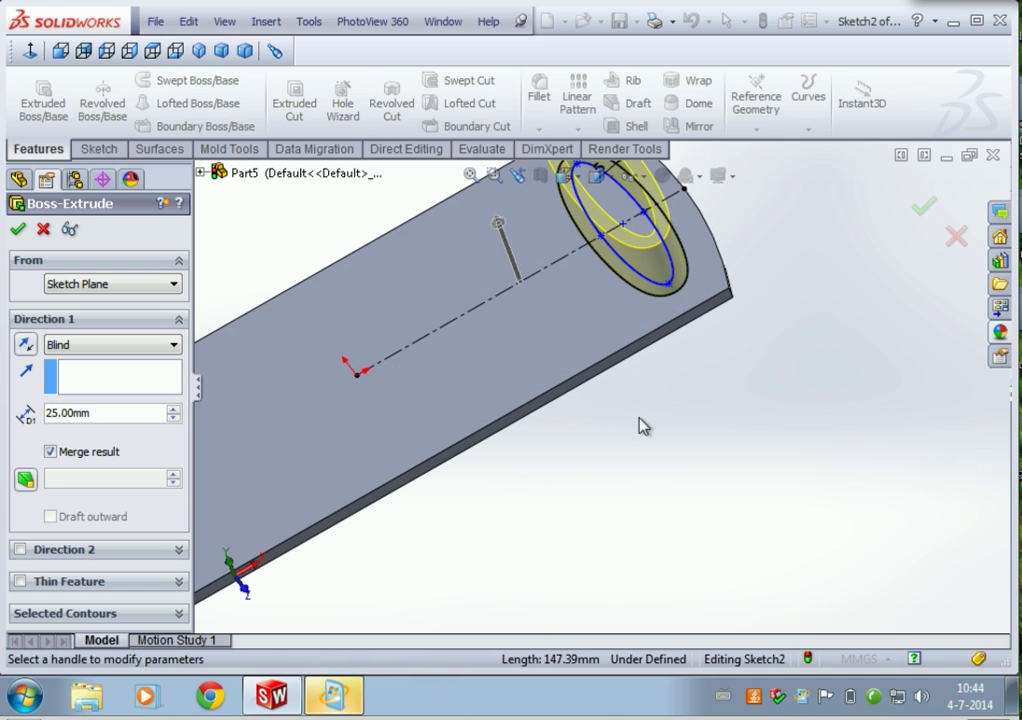
scroll(639, 424, down, 2)
scroll(620, 290, up, 4)
middle_drag(531, 284, 580, 350)
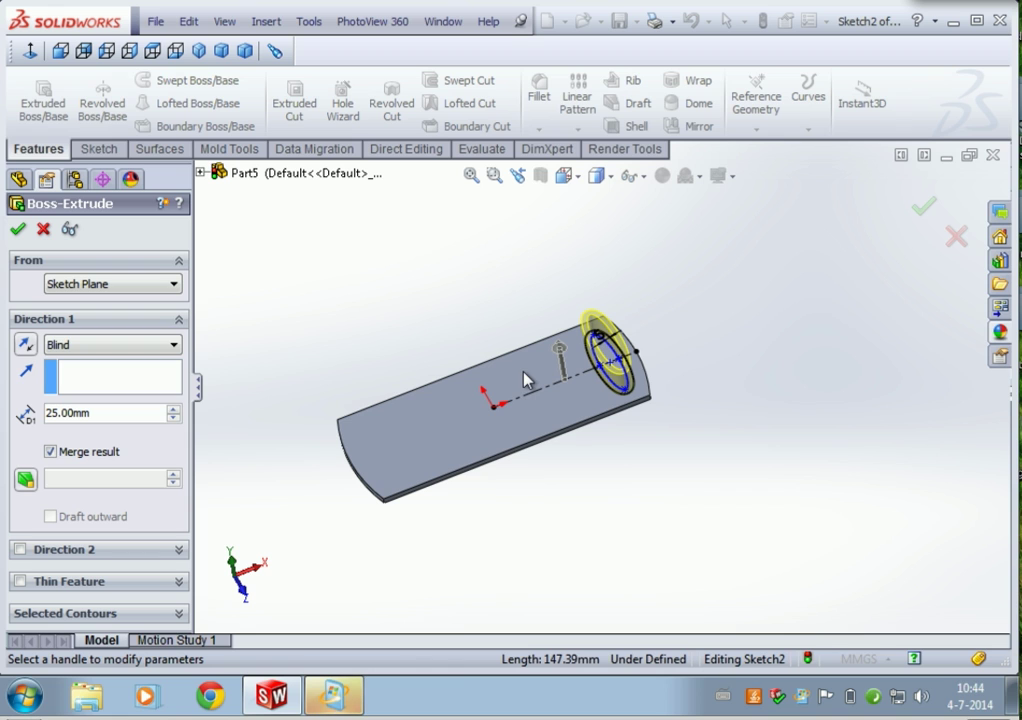
middle_drag(395, 337, 417, 349)
scroll(527, 351, up, 2)
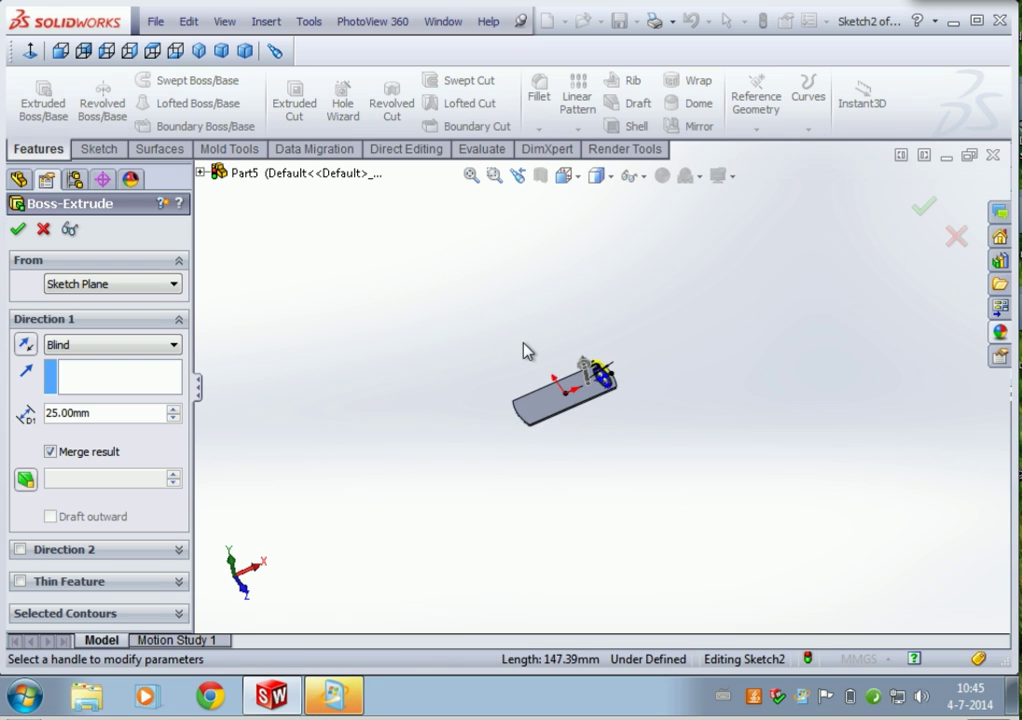
scroll(540, 376, down, 3)
scroll(797, 506, down, 2)
middle_drag(797, 506, 760, 470)
scroll(593, 445, up, 1)
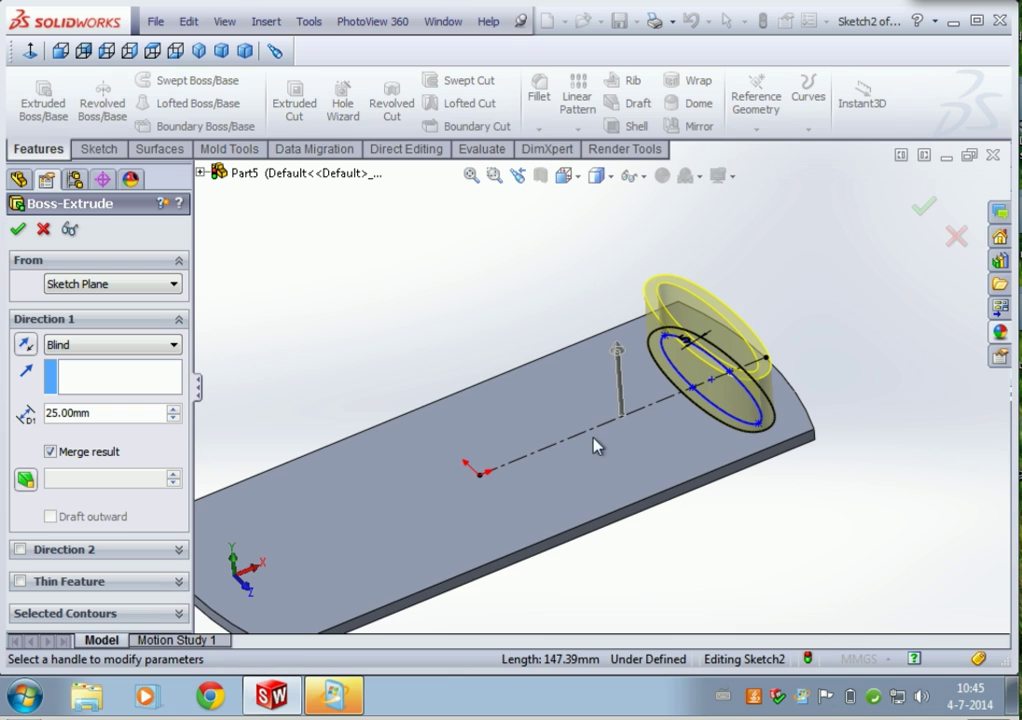
Step: Complete the upward boss extrusion of the elliptical ring on the plate
scroll(700, 445, down, 2)
scroll(680, 445, up, 3)
scroll(505, 433, down, 2)
scroll(505, 433, down, 1)
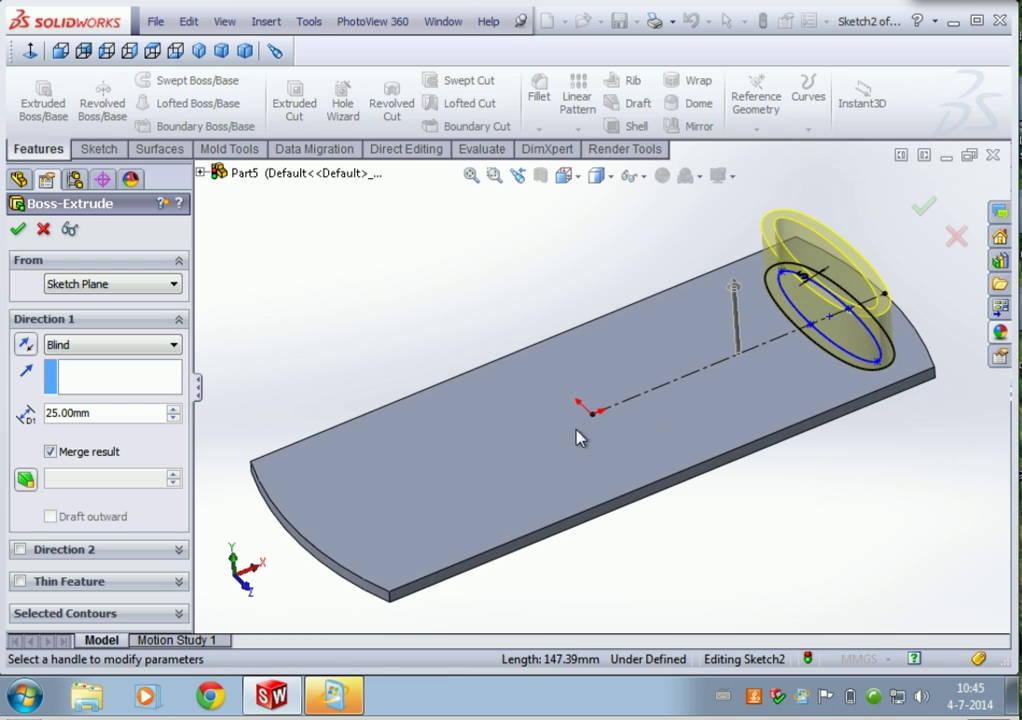
scroll(577, 433, up, 1)
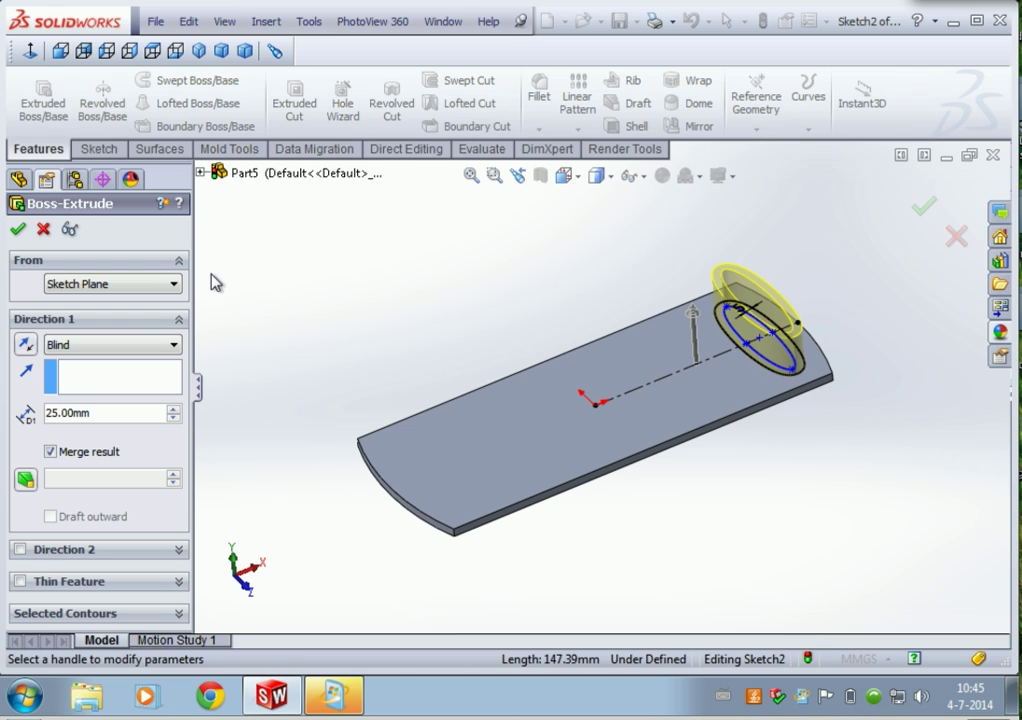
click(18, 229)
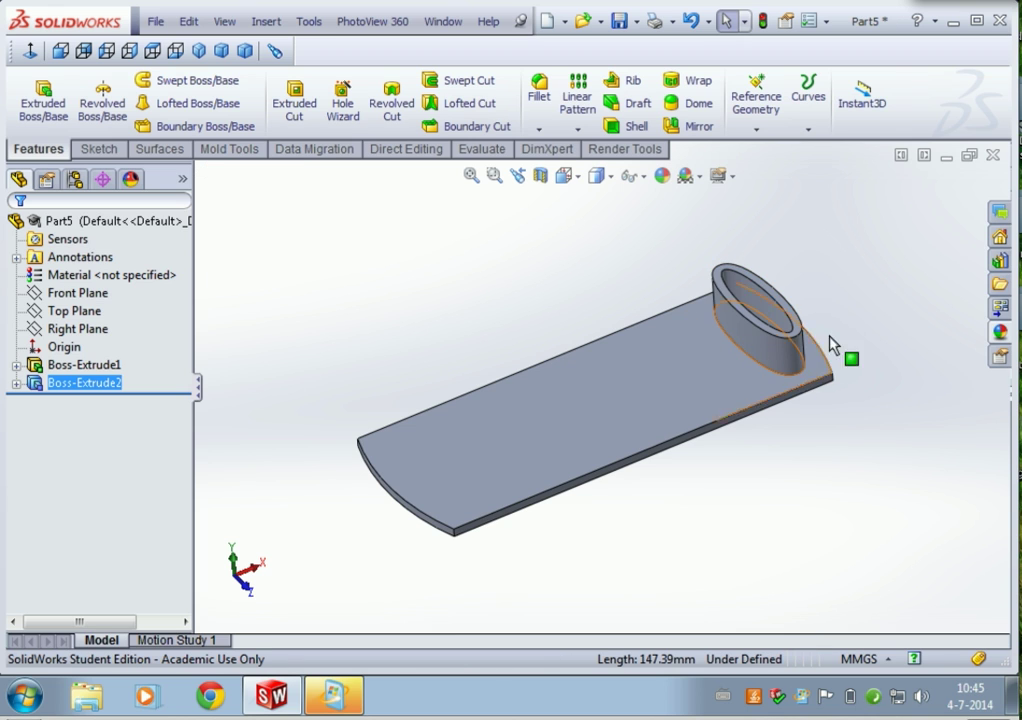
Step: Mirror the extruded elliptical ring about the Right Plane onto the opposite end of the plate
middle_drag(855, 303, 815, 325)
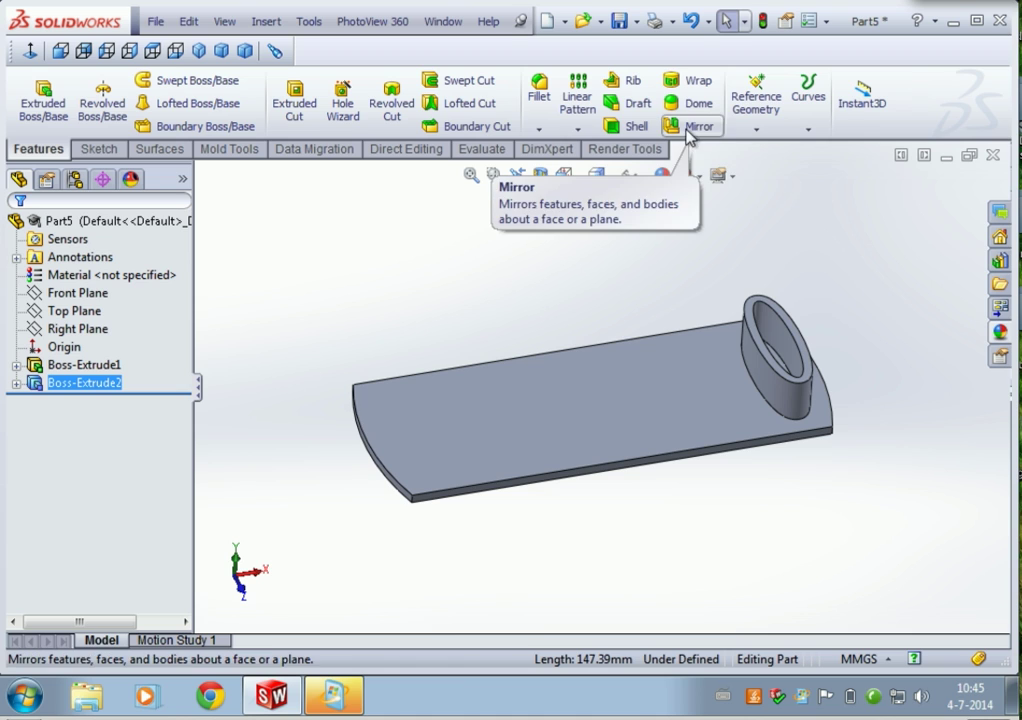
middle_drag(803, 390, 812, 457)
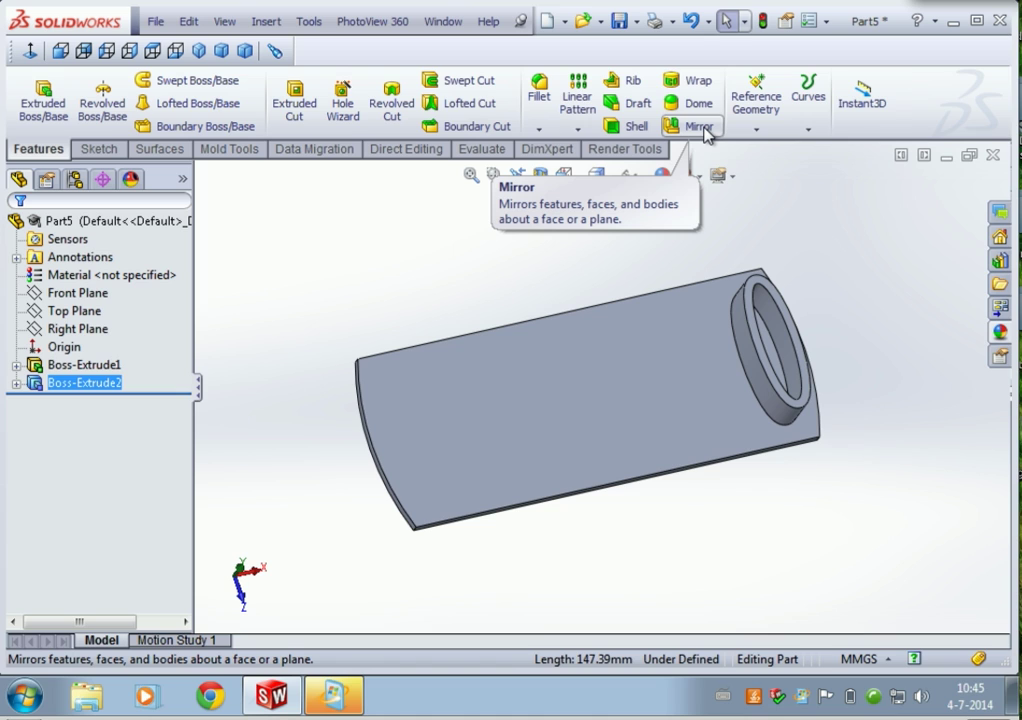
click(699, 127)
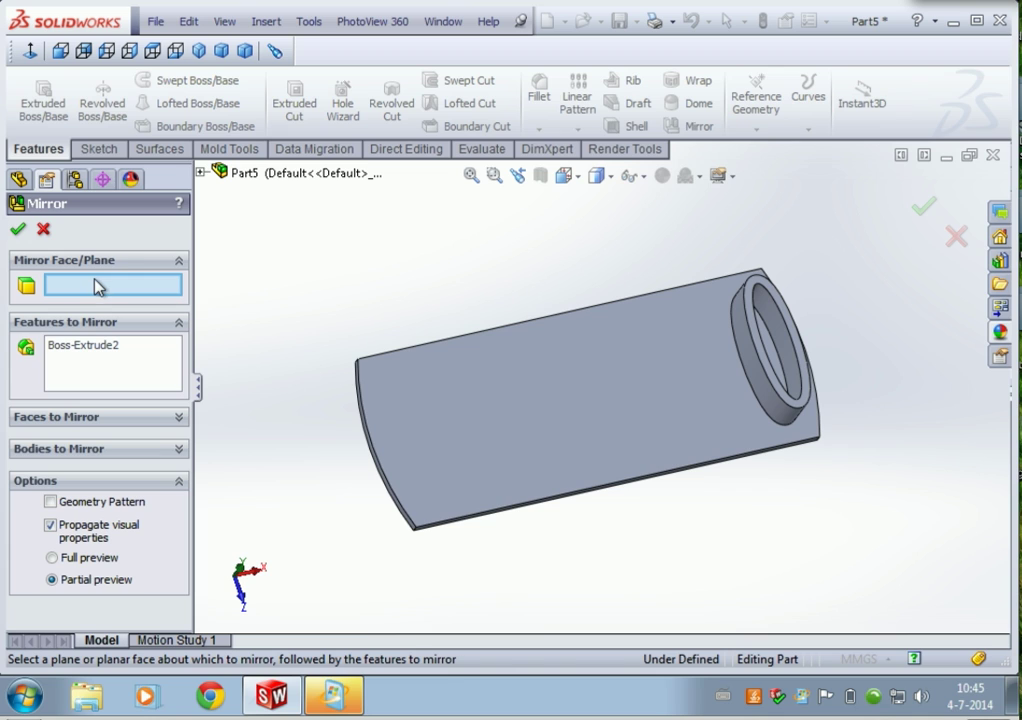
click(200, 174)
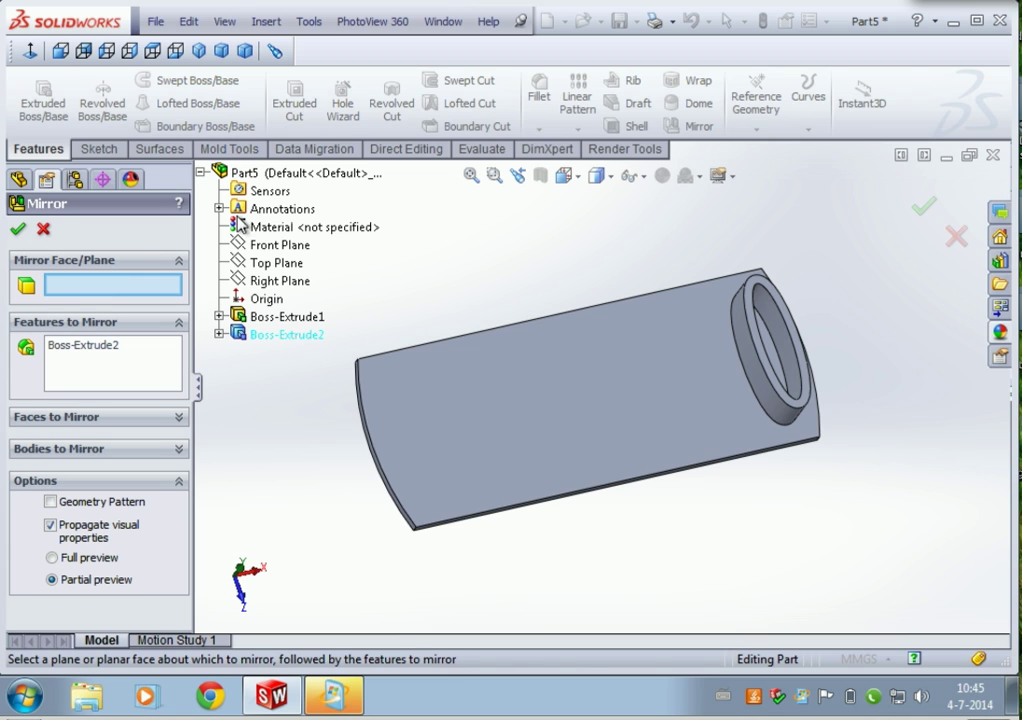
click(280, 284)
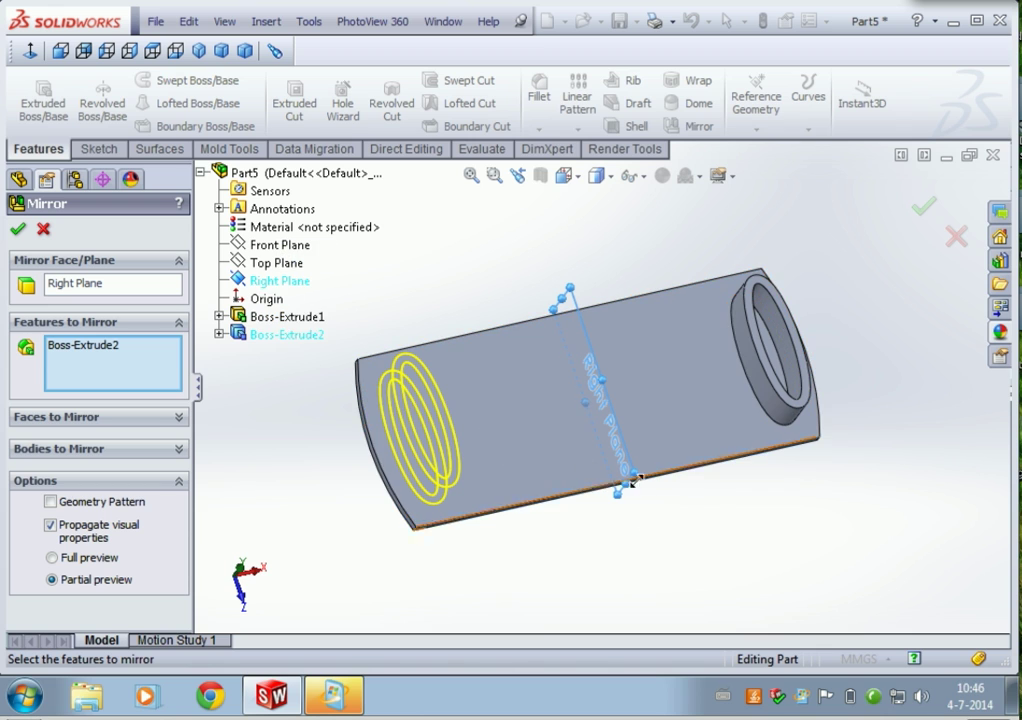
middle_drag(655, 534, 655, 474)
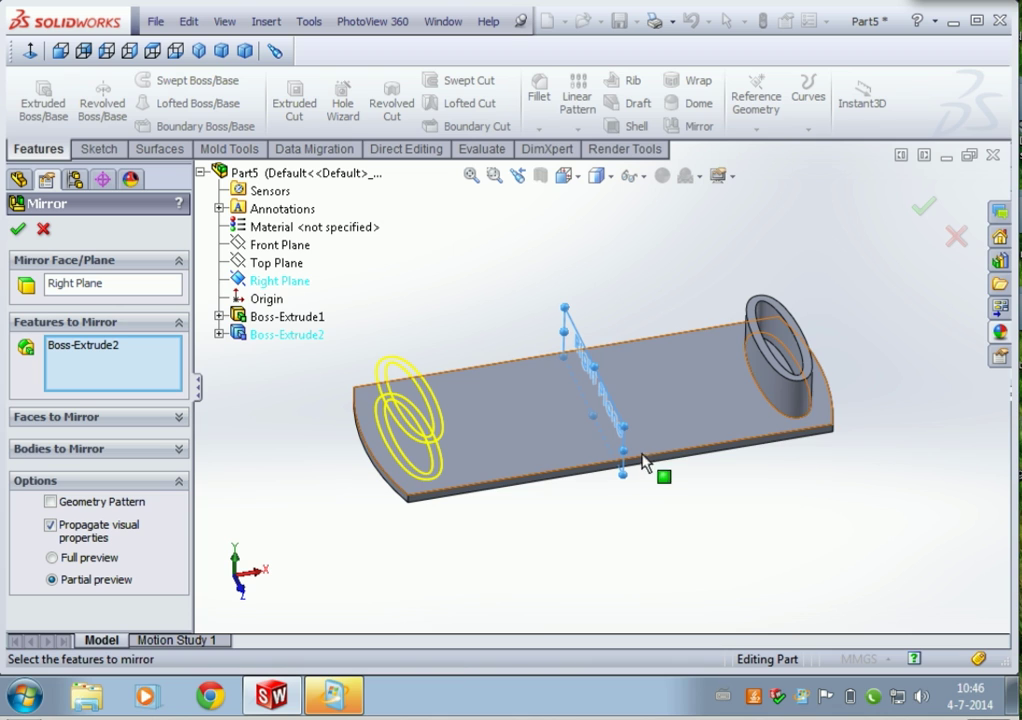
click(19, 231)
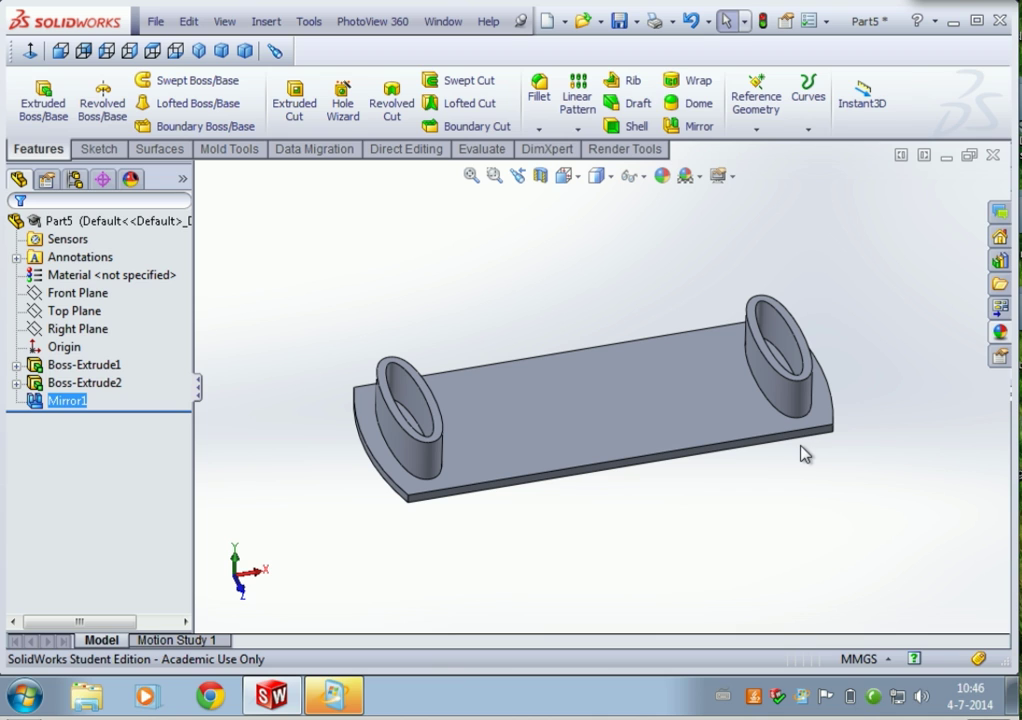
Step: Examine the plate and its two elliptical rings from several angles and distances
middle_drag(837, 476, 703, 388)
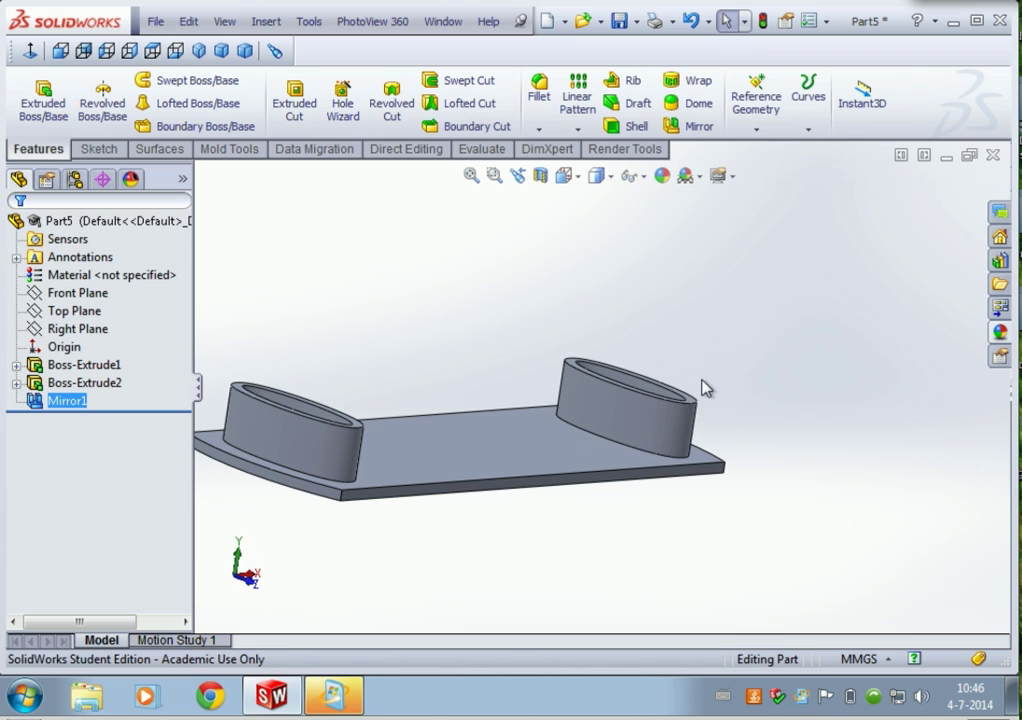
click(641, 423)
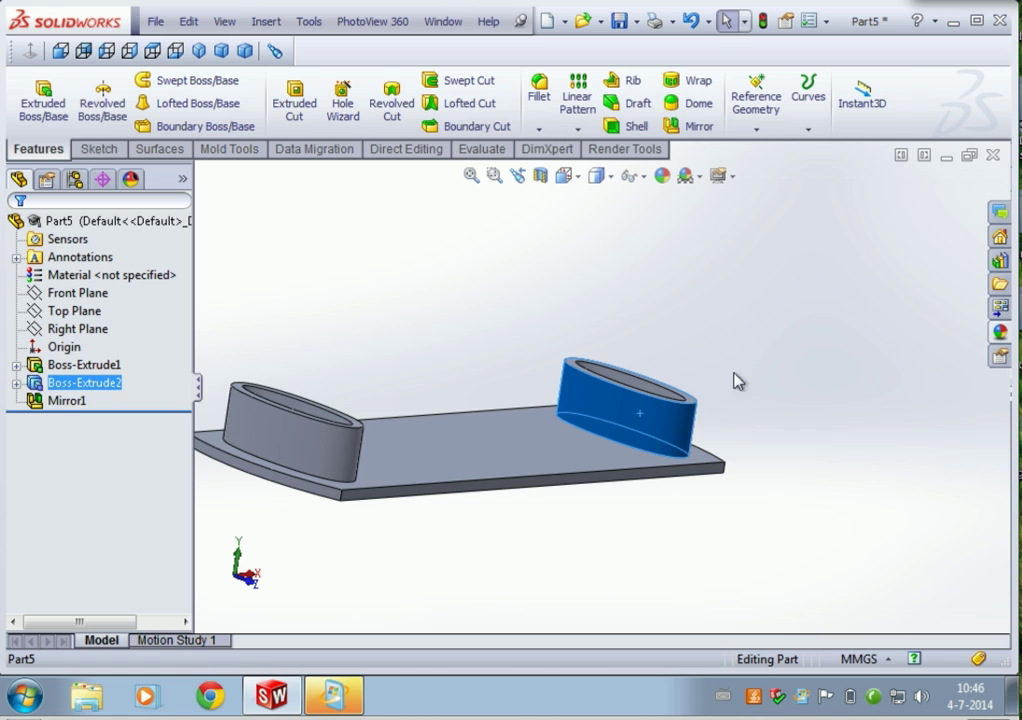
middle_drag(621, 418, 614, 531)
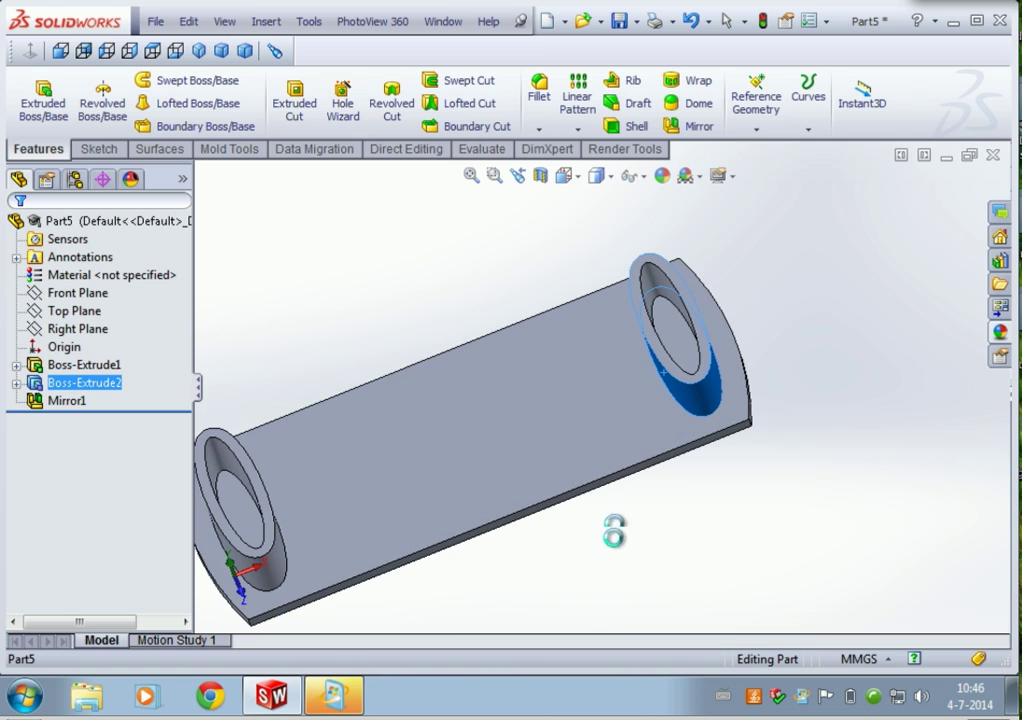
scroll(555, 455, down, 3)
scroll(552, 458, up, 3)
mouse_move(552, 458)
middle_down()
mouse_move(529, 415)
mouse_move(576, 443)
mouse_move(546, 460)
middle_up()
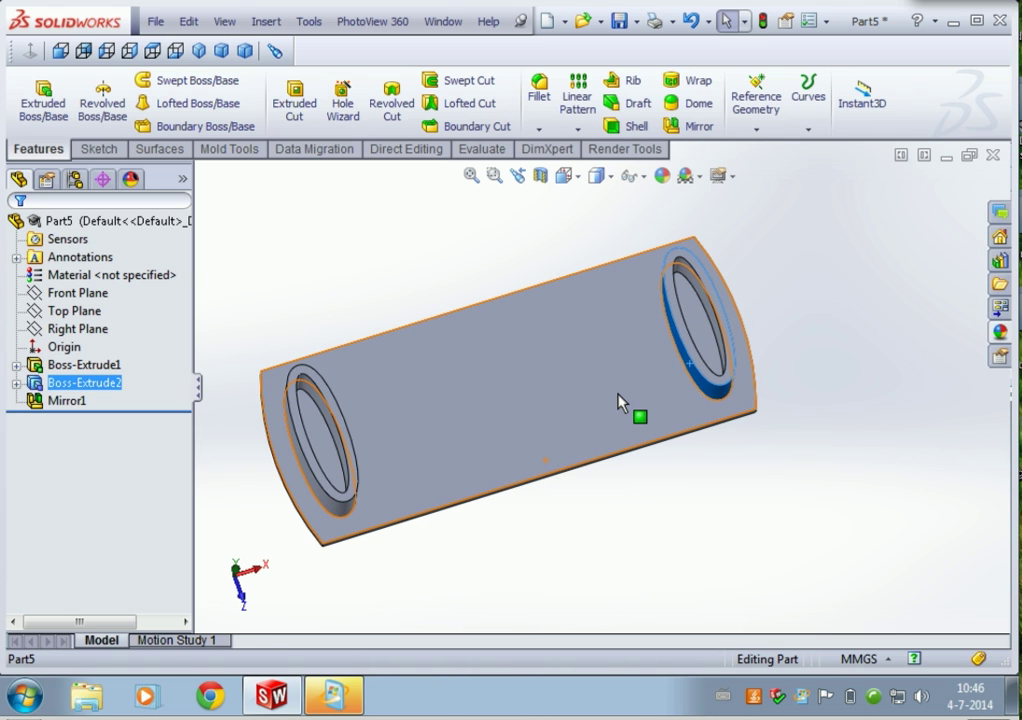
middle_drag(677, 449, 624, 450)
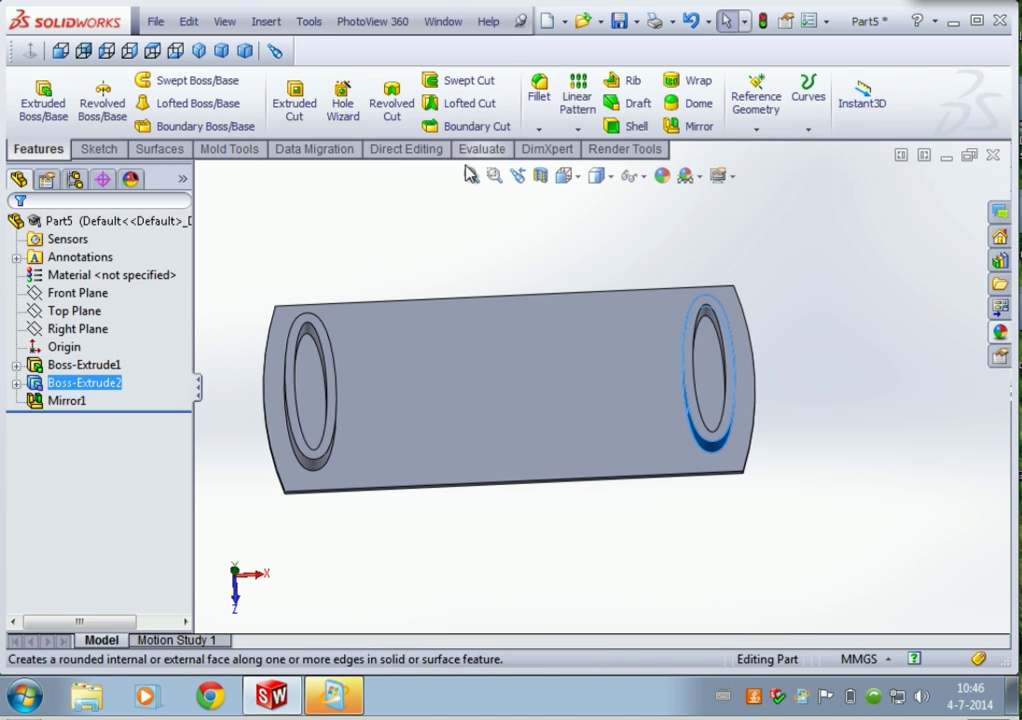
Step: Start a new sketch on the plate's top face between the two elliptical rings
click(113, 152)
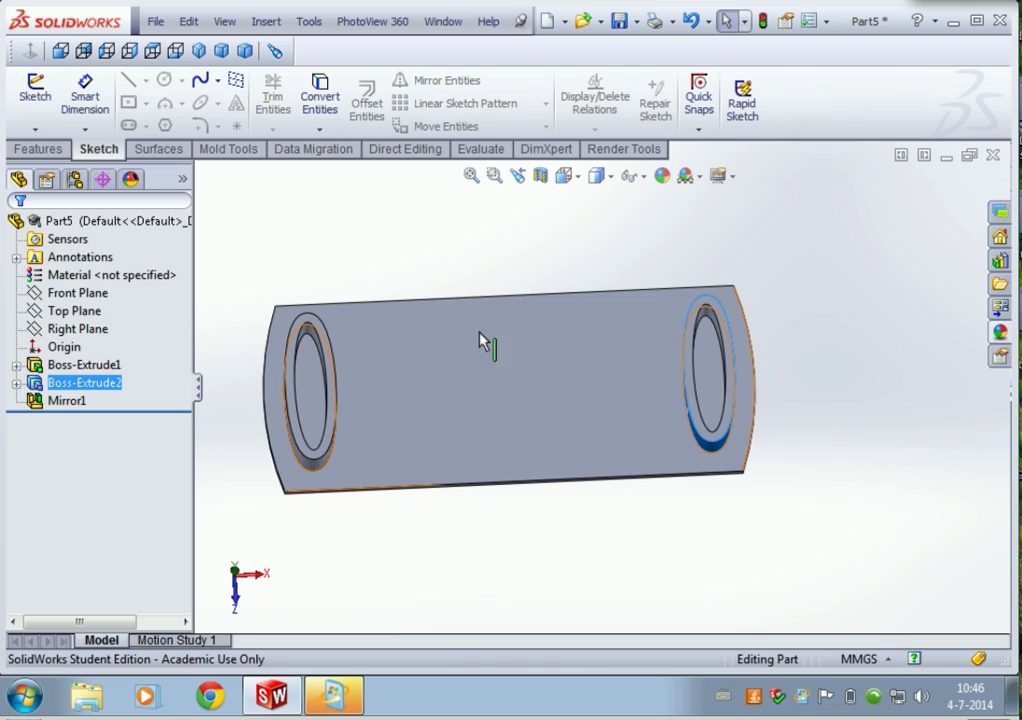
click(892, 365)
click(481, 394)
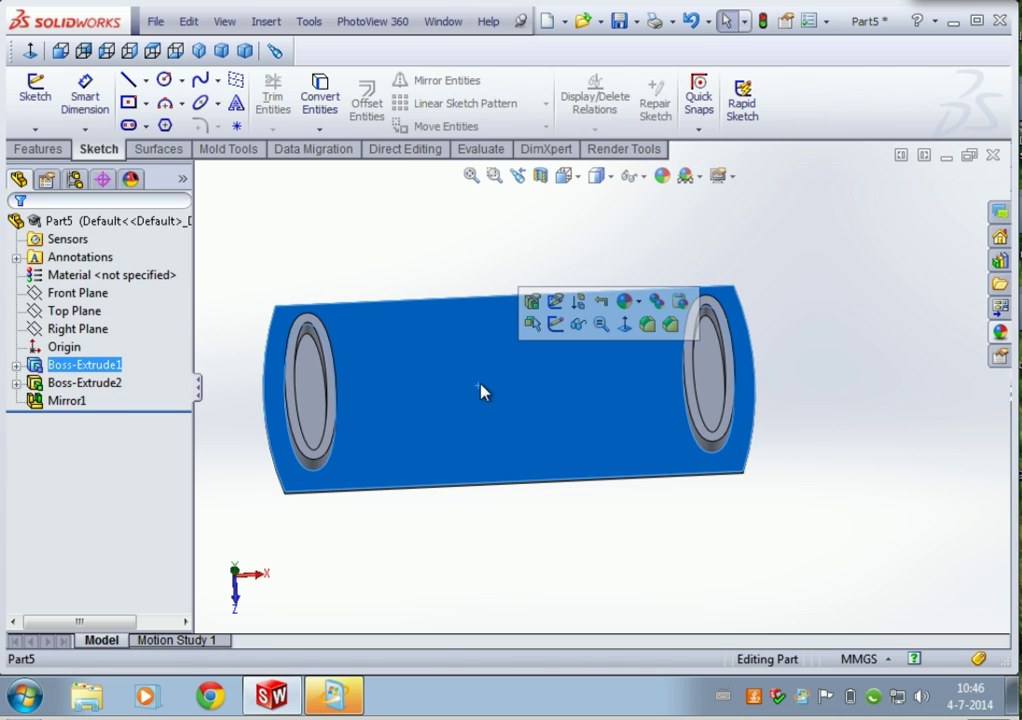
click(556, 326)
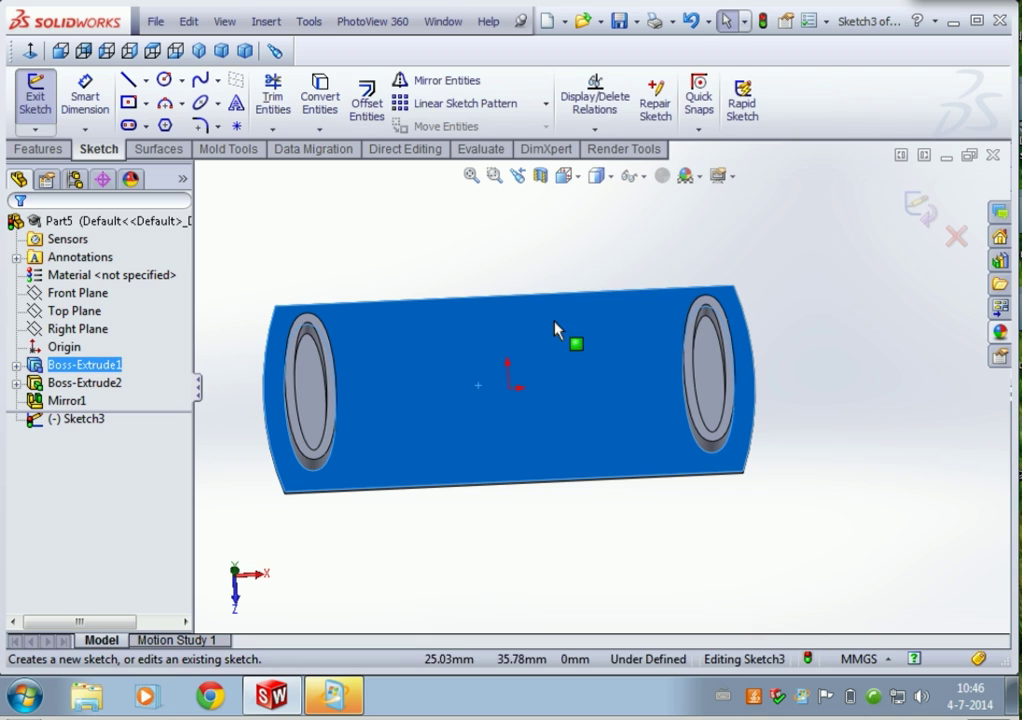
click(563, 176)
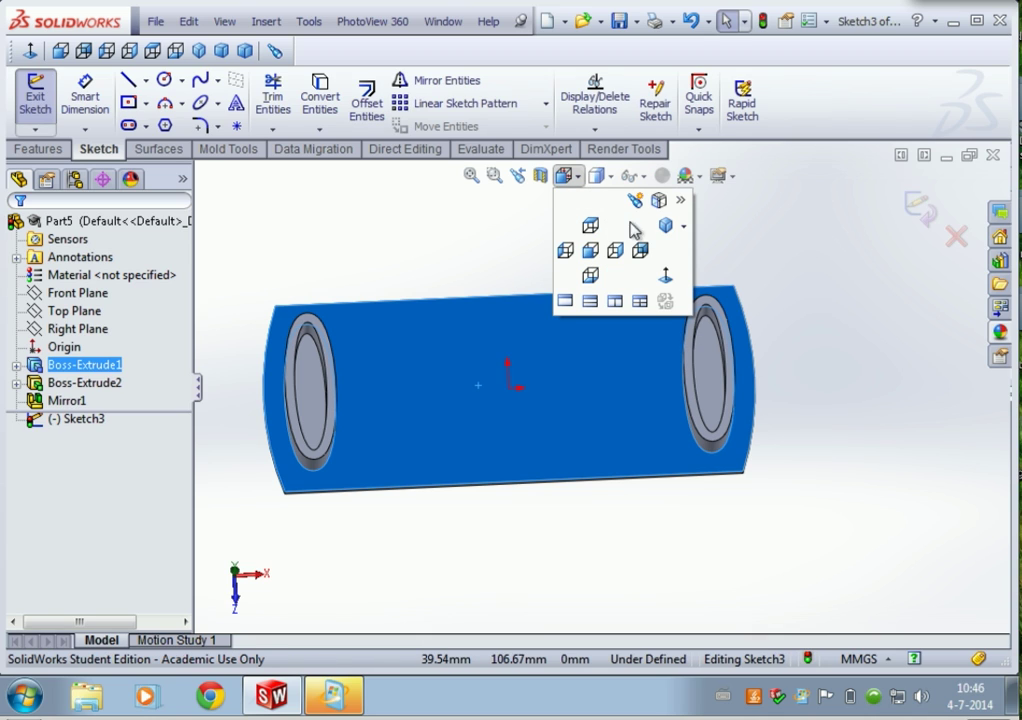
click(665, 280)
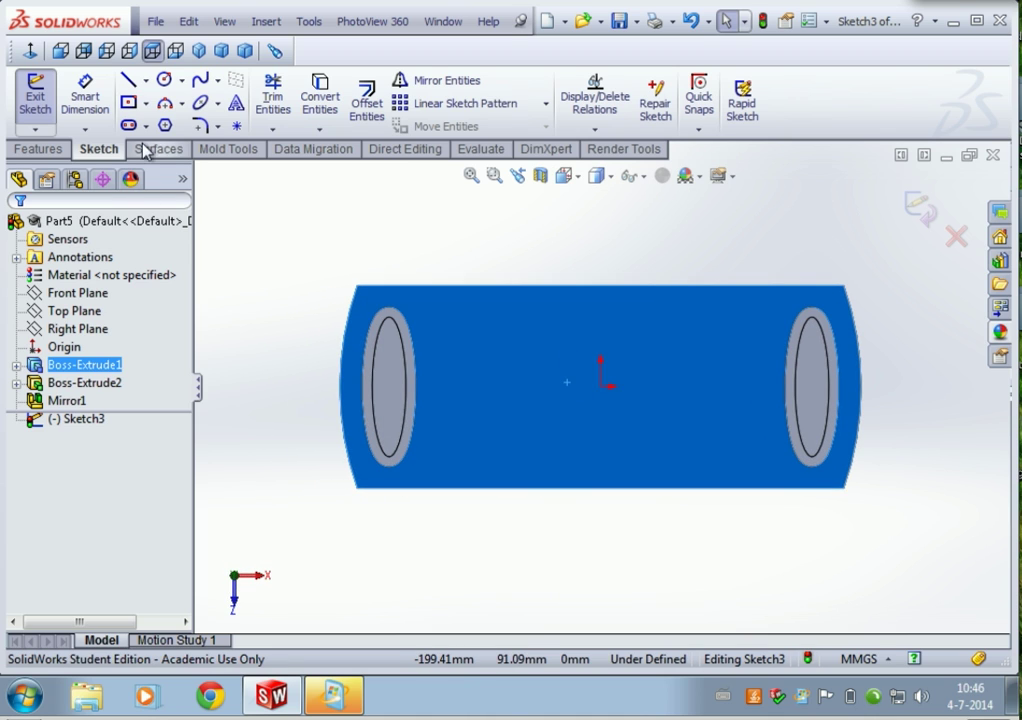
Step: Sketch a horizontal centerline about 76 mm long from the origin toward the right ring
click(146, 80)
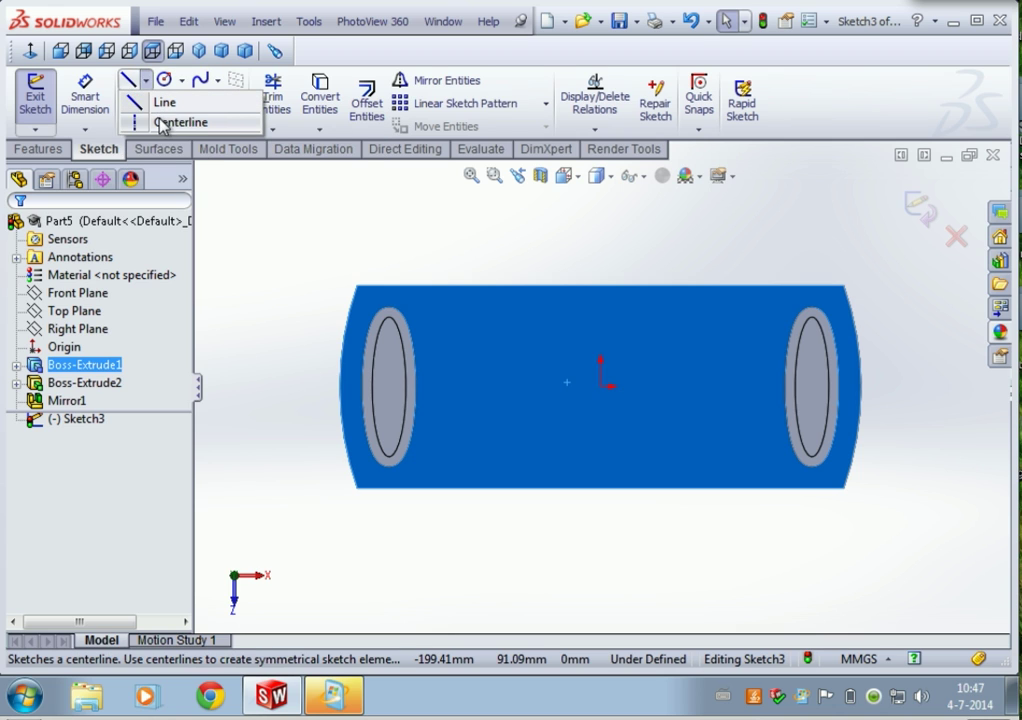
click(162, 121)
click(601, 386)
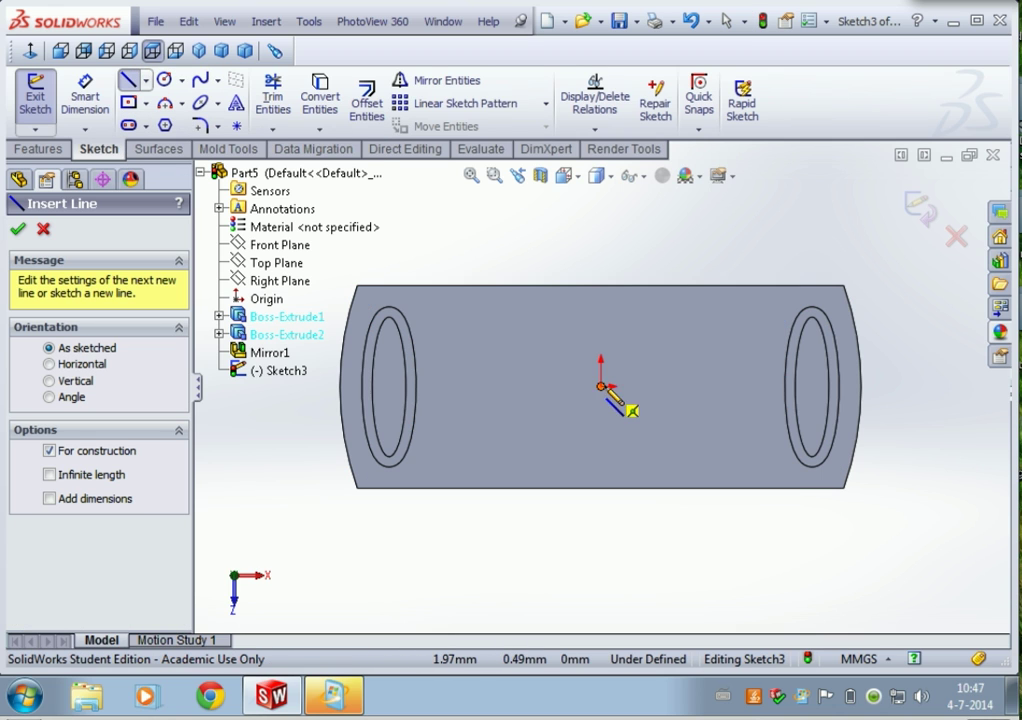
click(754, 386)
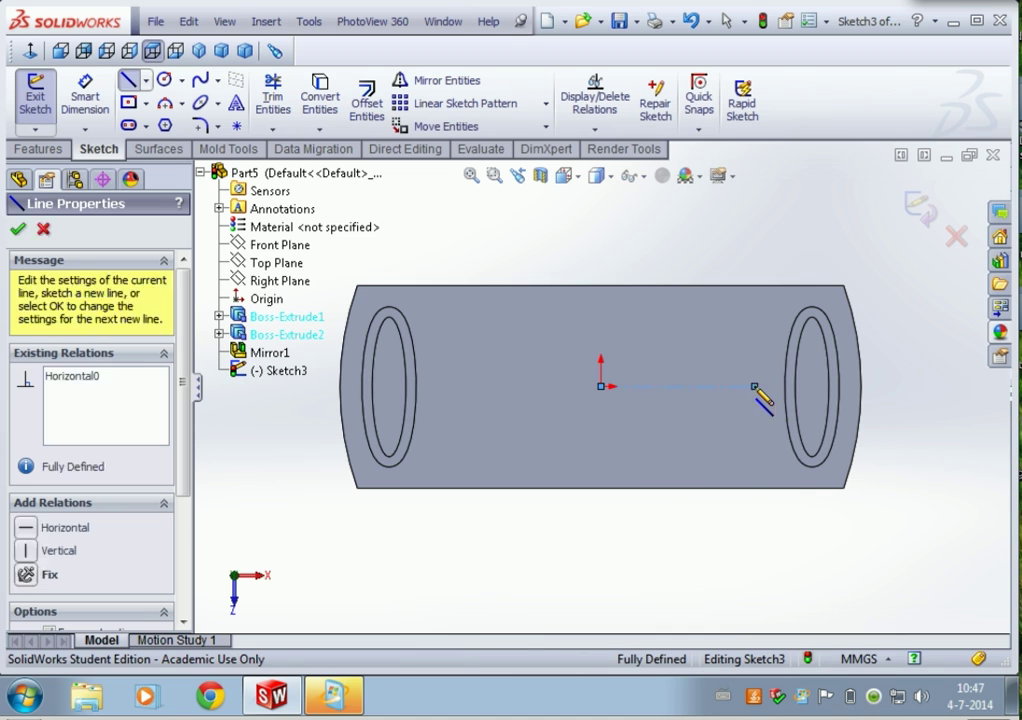
key(Escape)
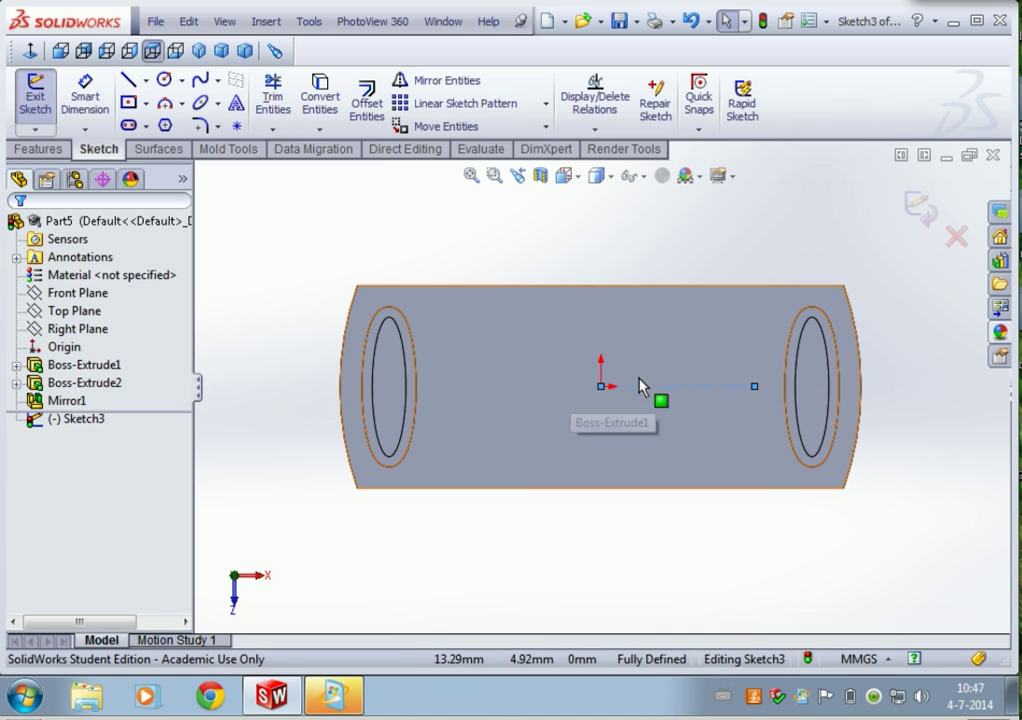
Step: Dimension the centerline below the plate and set its length to 70 mm
click(85, 100)
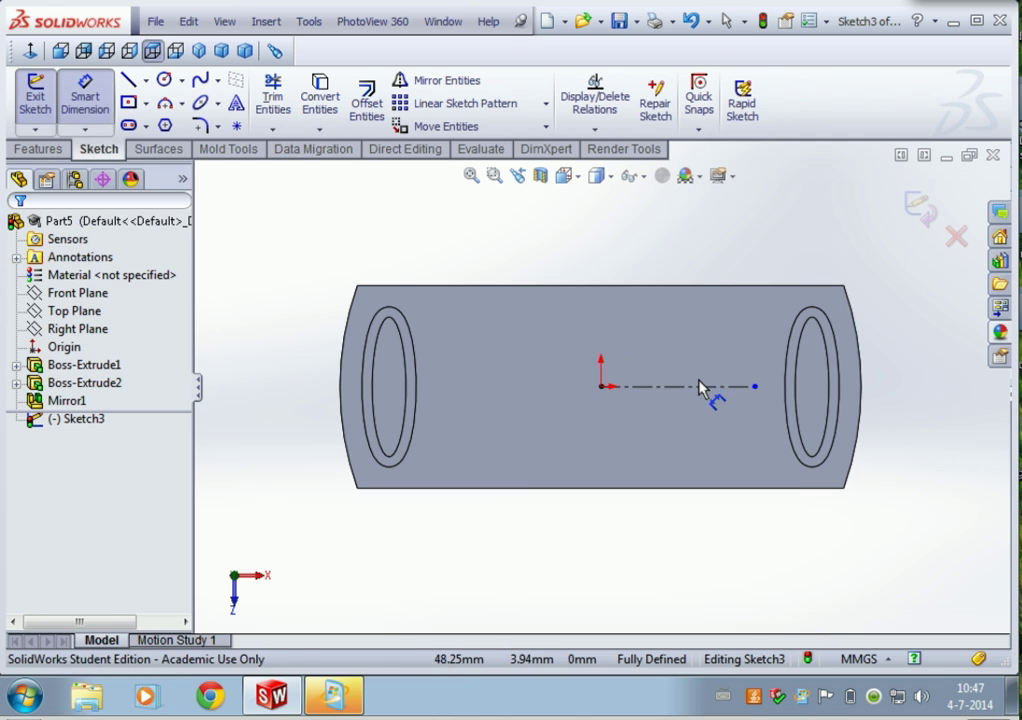
click(700, 387)
click(736, 605)
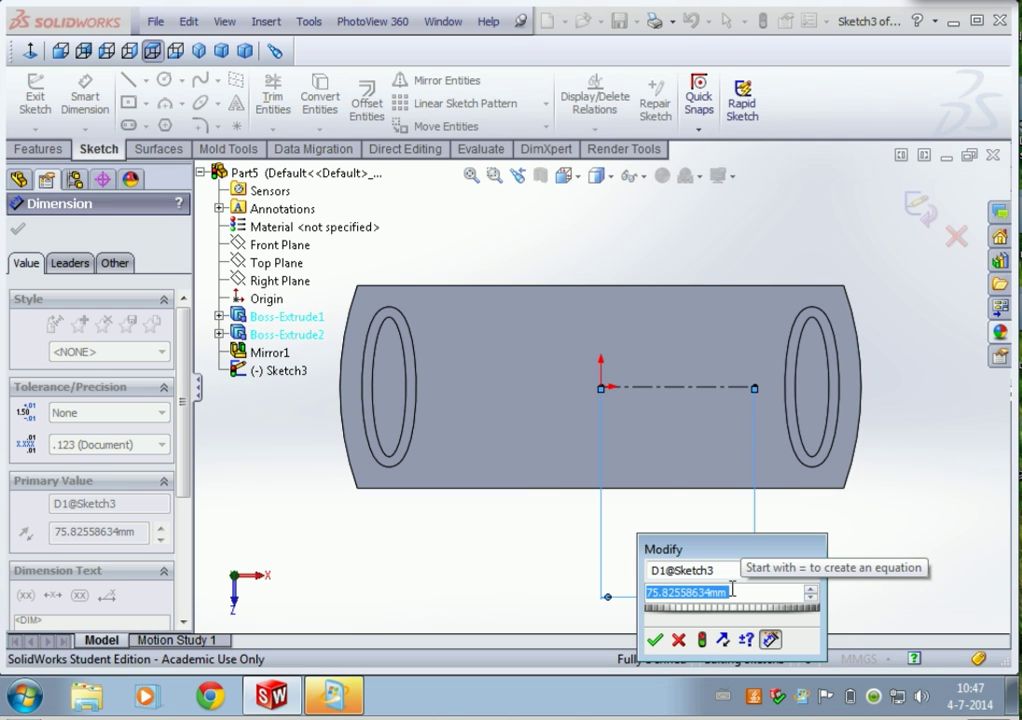
text(70)
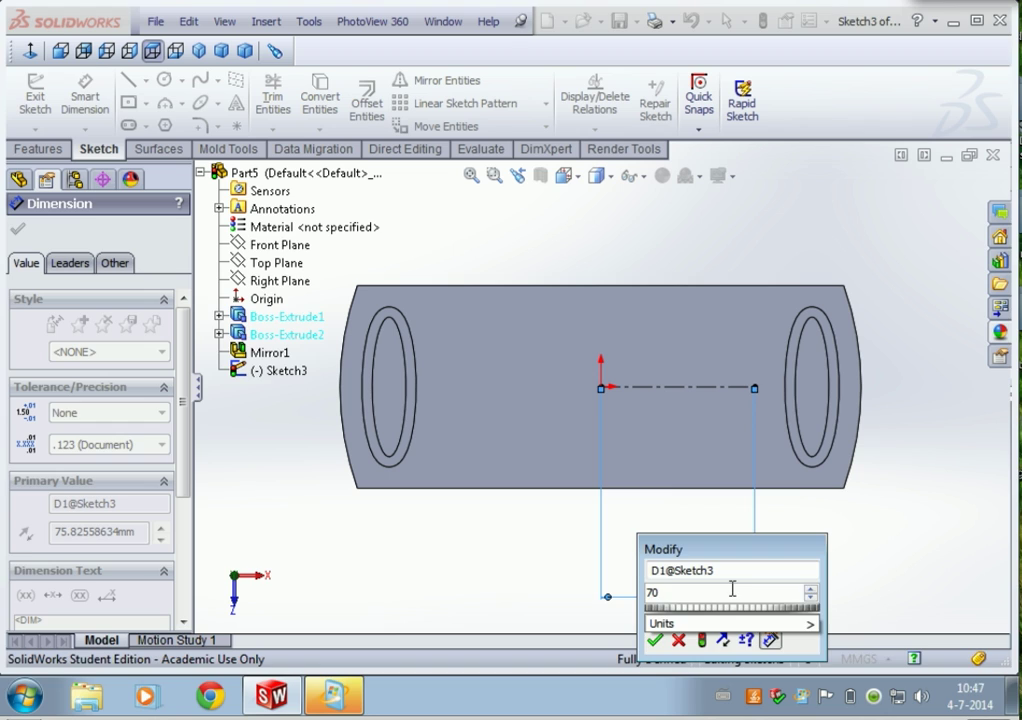
key(Return)
key(Escape)
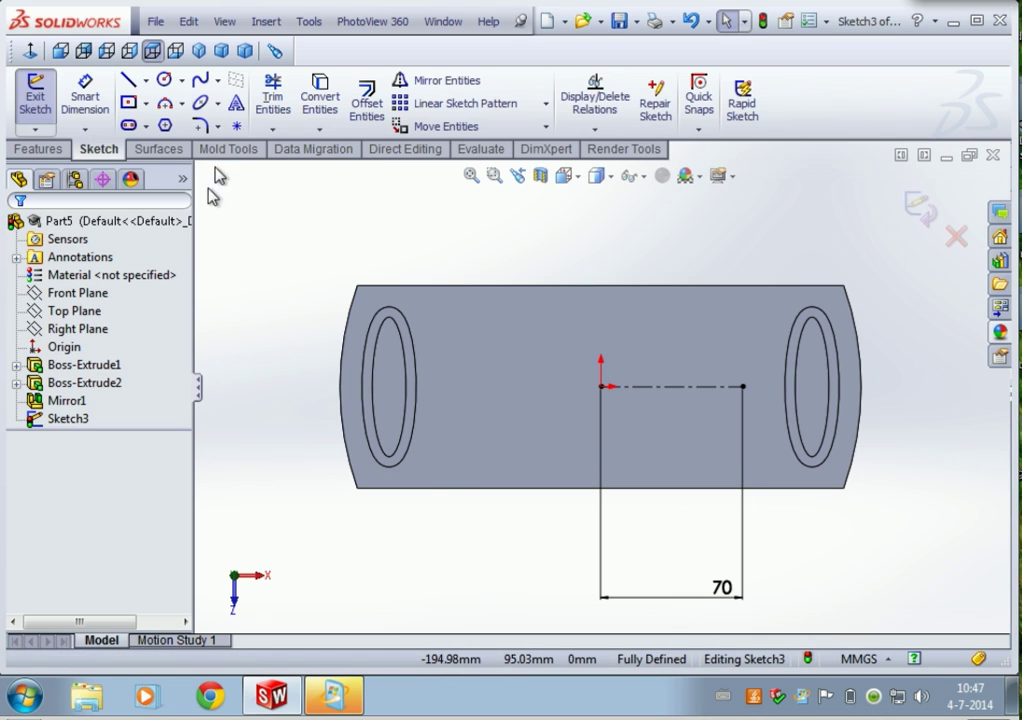
Step: Sketch a circle about 13.8 mm in diameter centred on the centerline's right endpoint
click(164, 79)
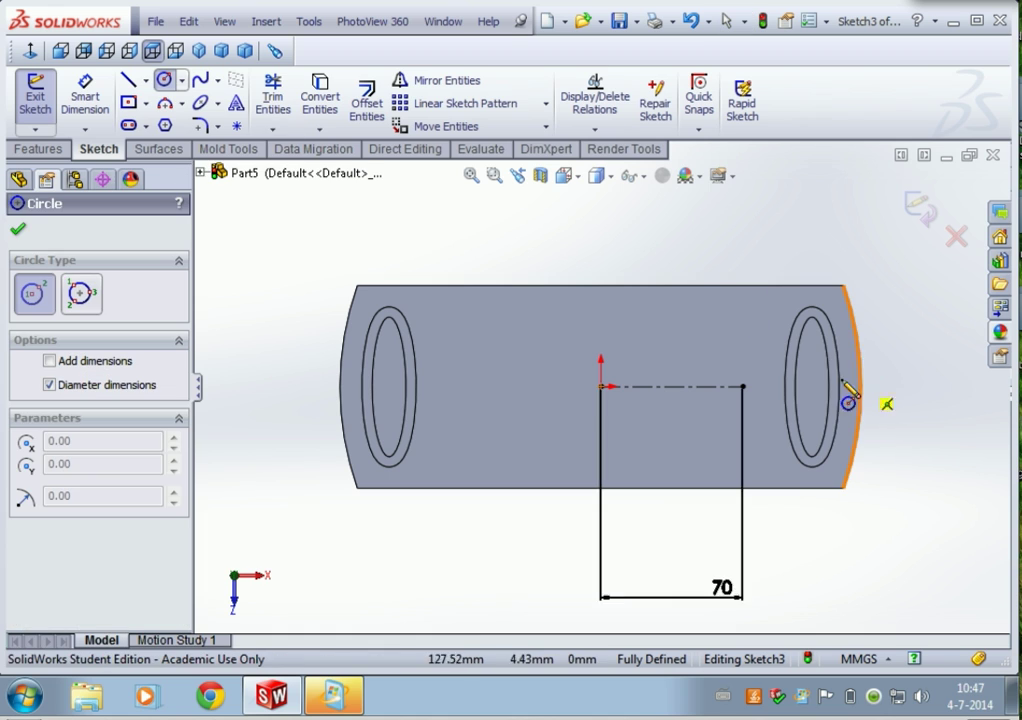
click(743, 387)
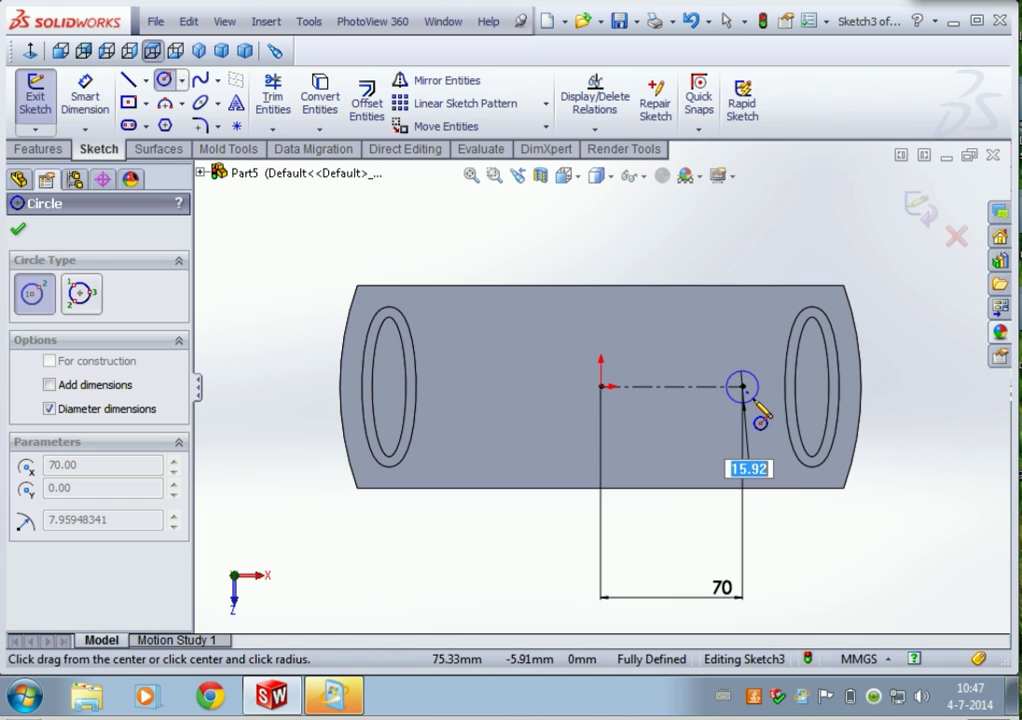
key(Escape)
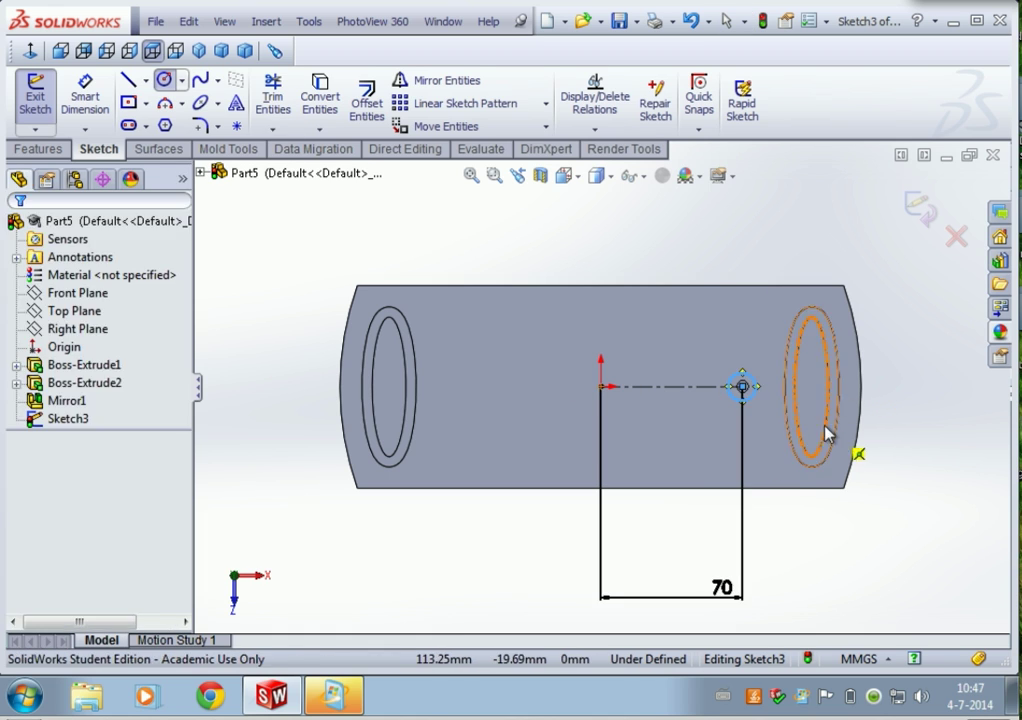
Step: Dimension the circle at the centerline's end and set its diameter to 10 mm
click(85, 100)
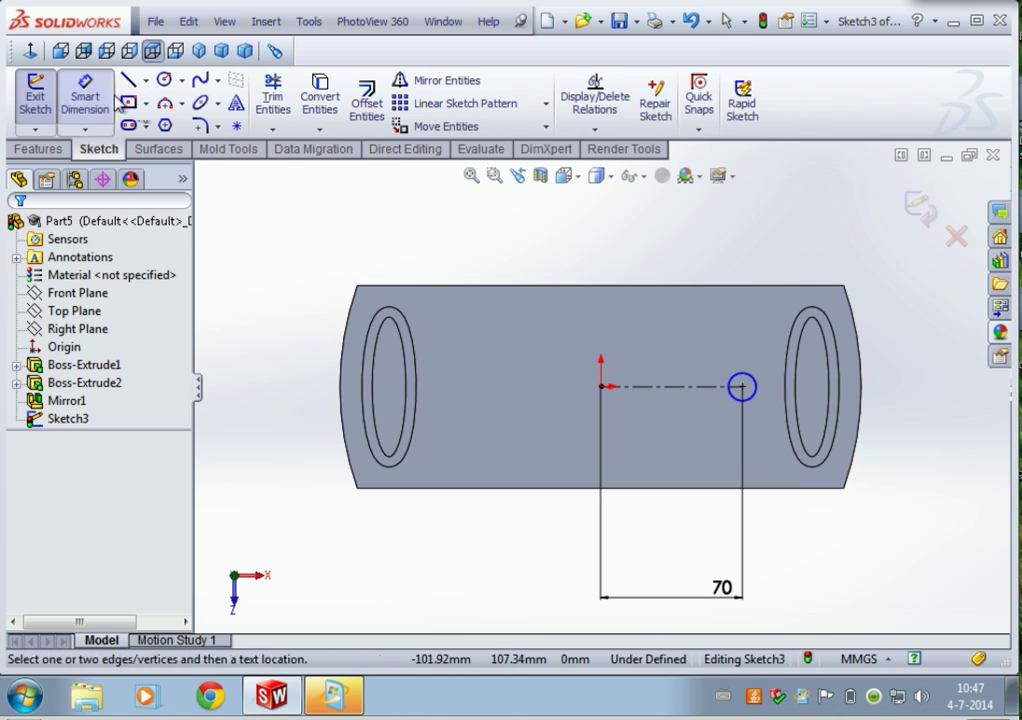
click(755, 385)
click(864, 396)
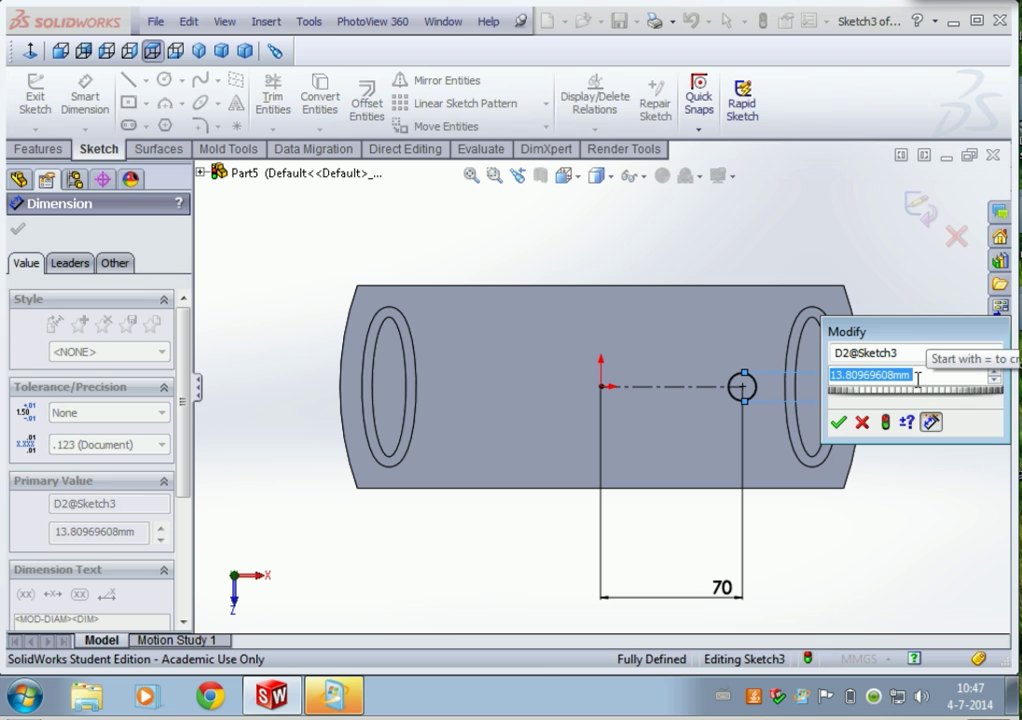
text(10)
key(Return)
key(Escape)
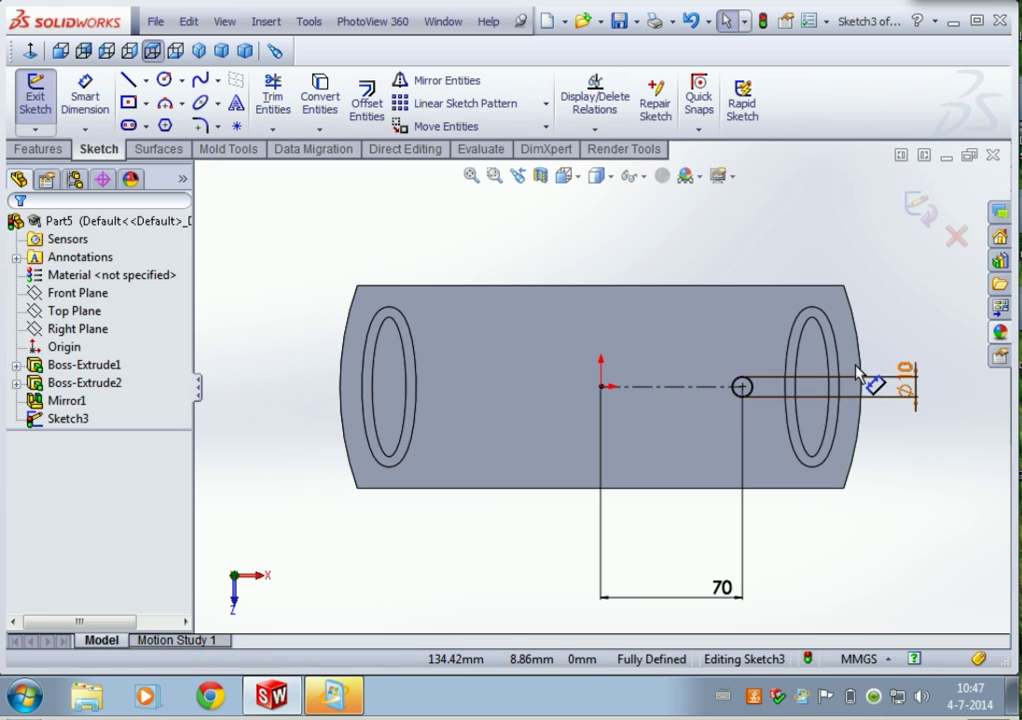
Step: Sketch a vertical centerline about 57 mm long crossing the horizontal centerline between the origin and the 10 mm circle
click(146, 80)
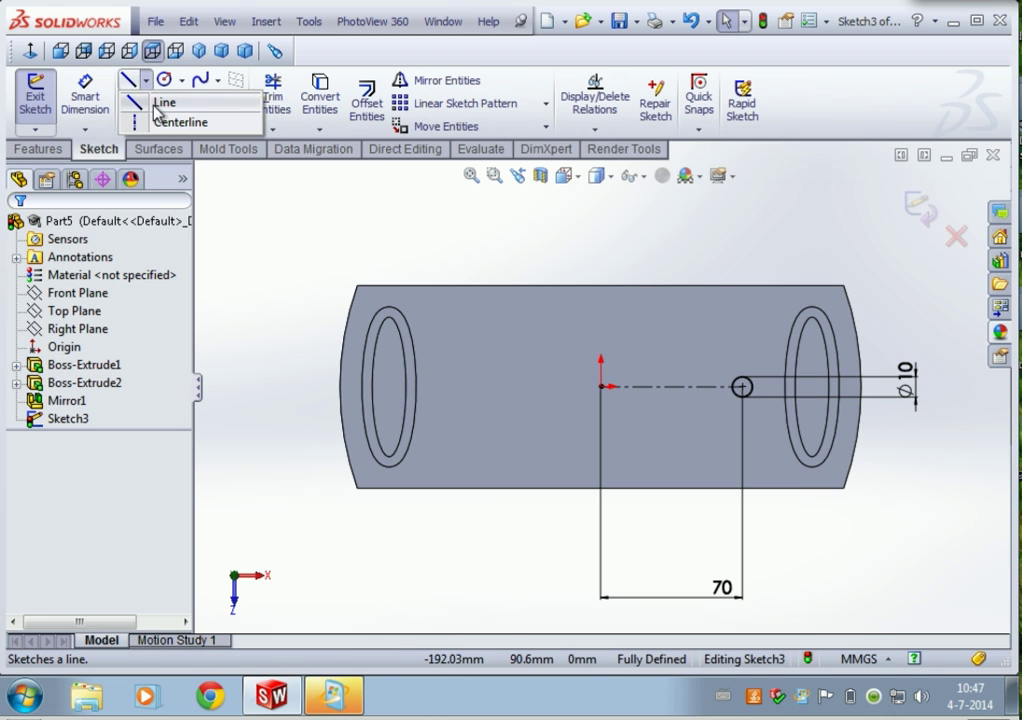
click(180, 122)
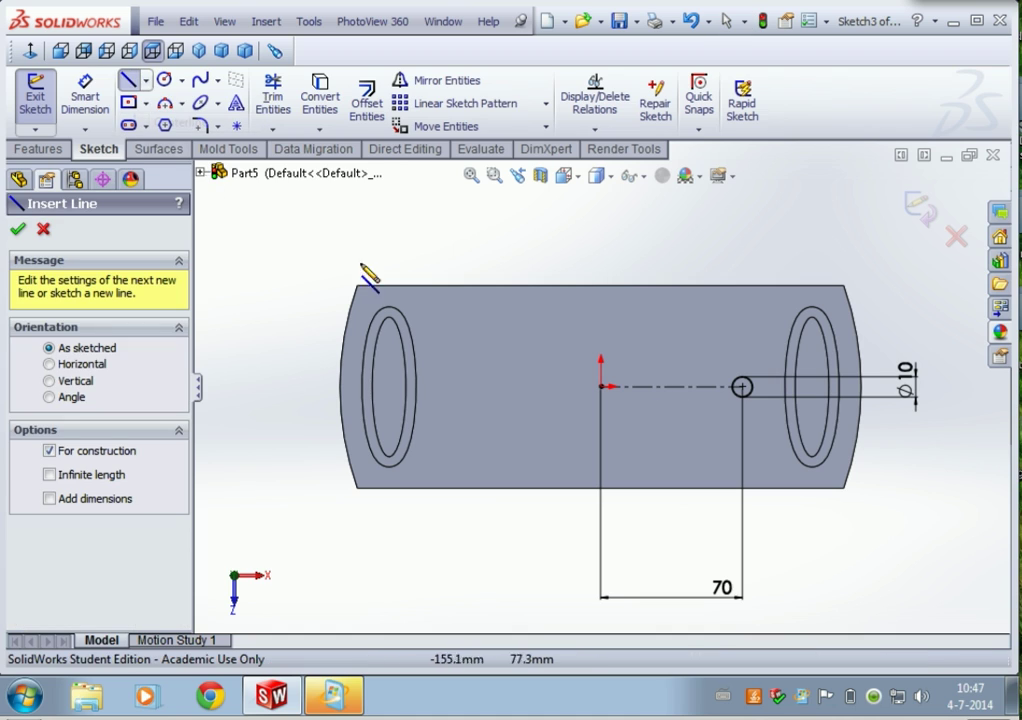
click(700, 425)
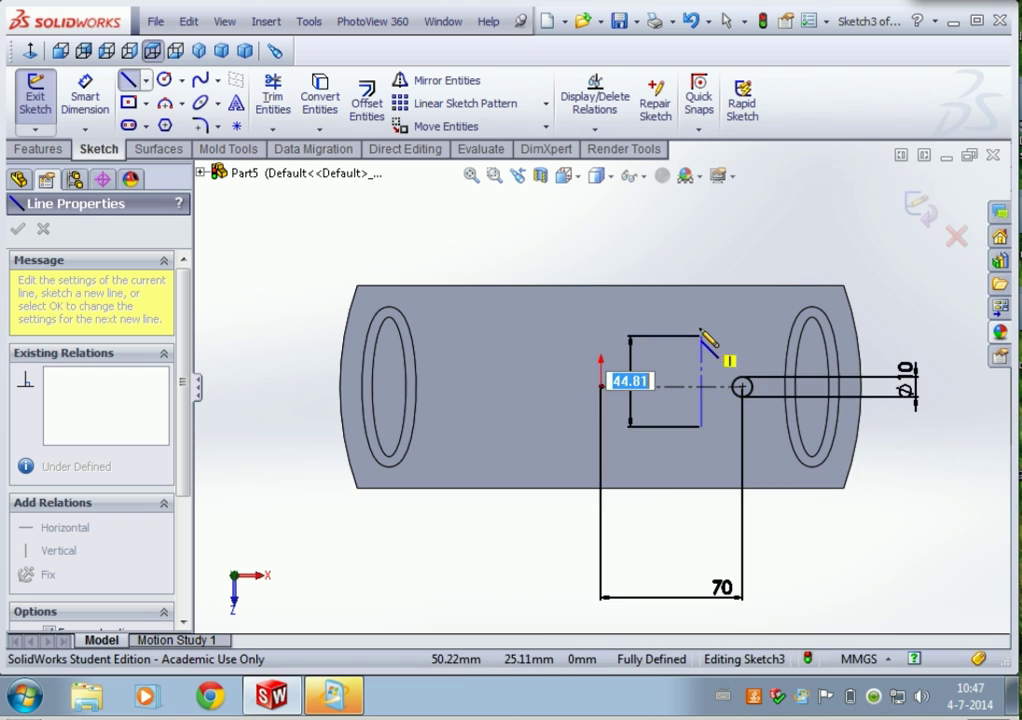
click(702, 313)
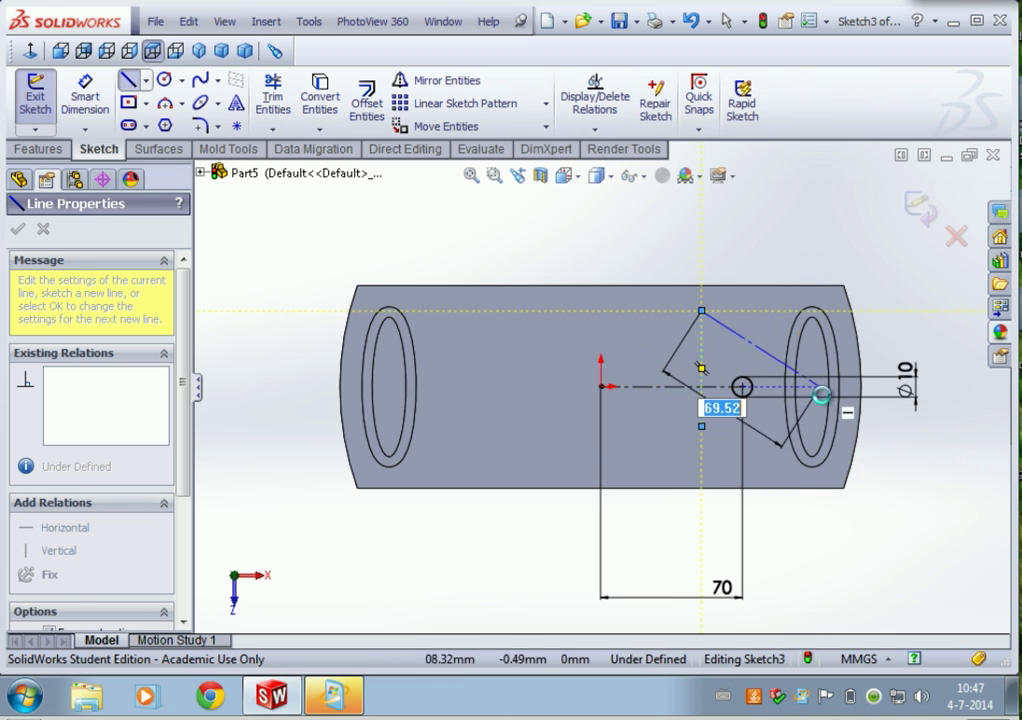
key(Escape)
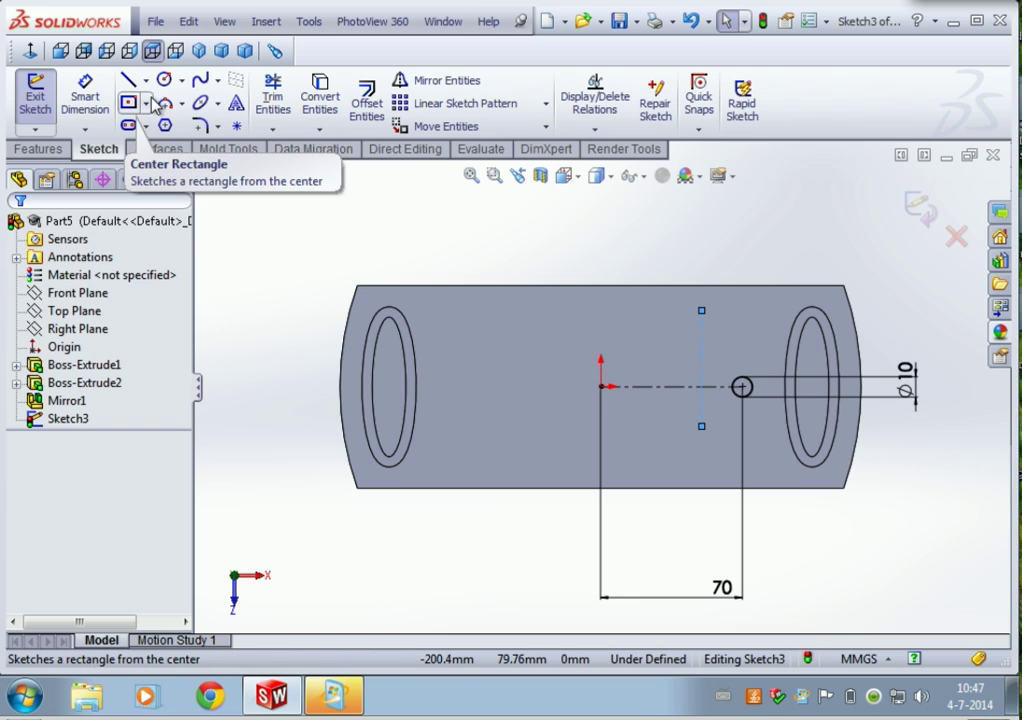
Step: Dimension the vertical centerline and set its length to 60 mm
click(90, 97)
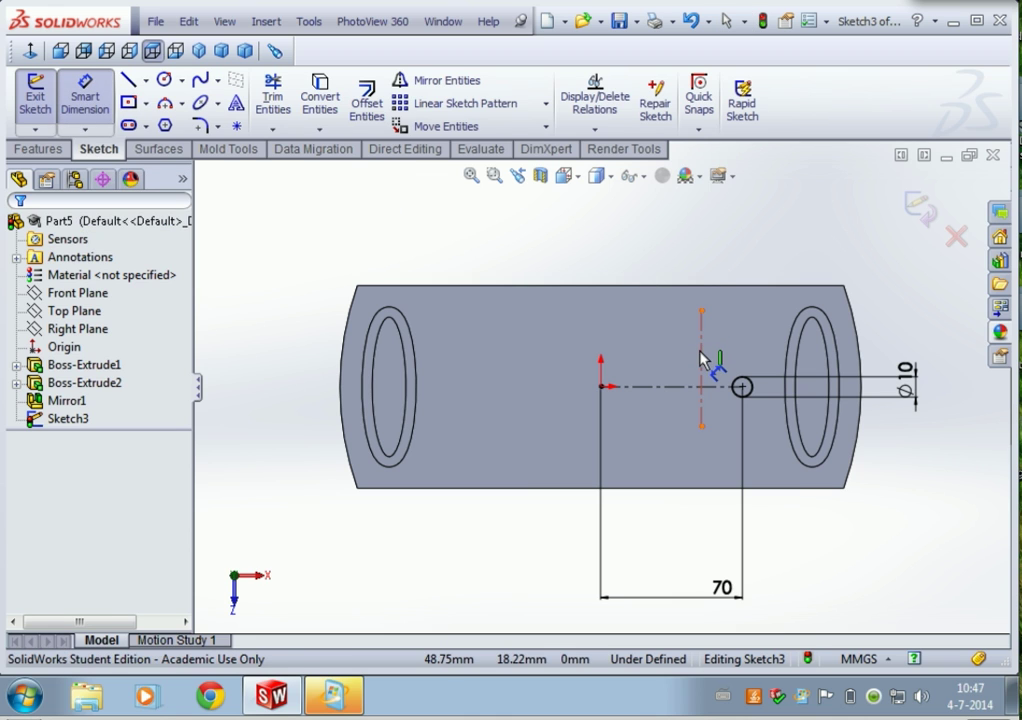
click(703, 360)
click(946, 345)
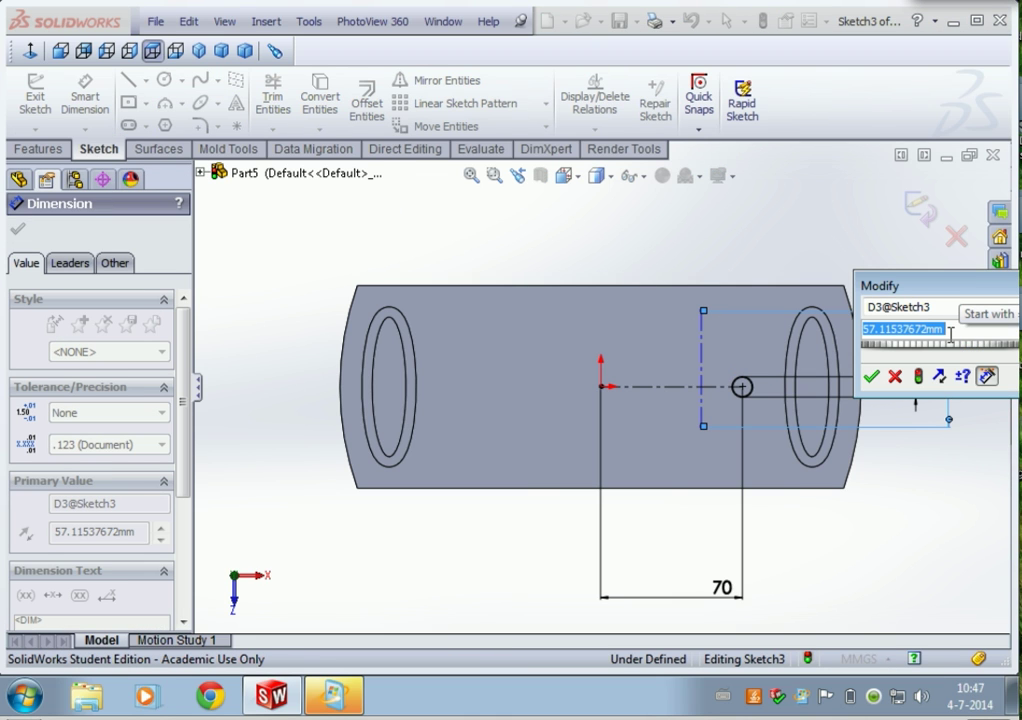
text(60)
key(Return)
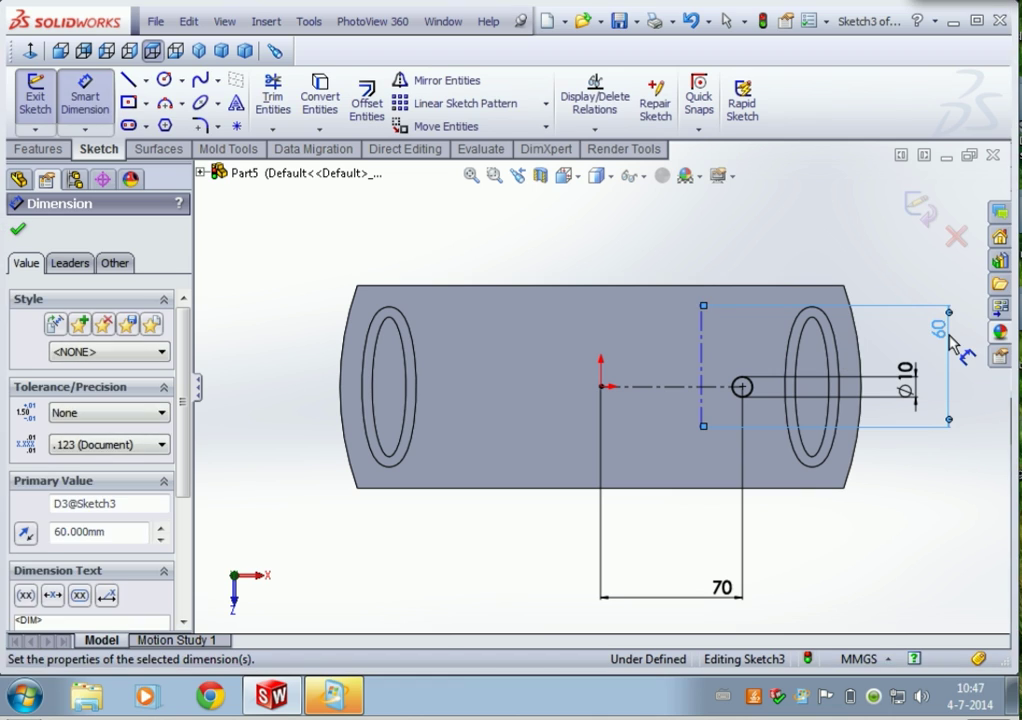
key(Escape)
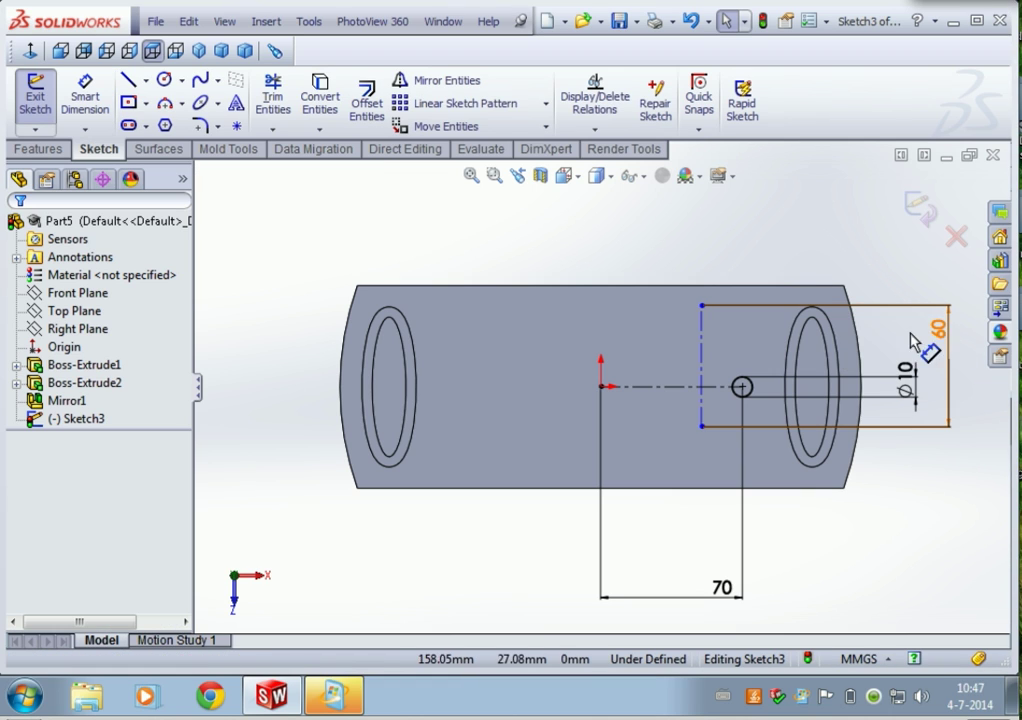
Step: Place a sketch point at the midpoint of the vertical centerline
click(702, 362)
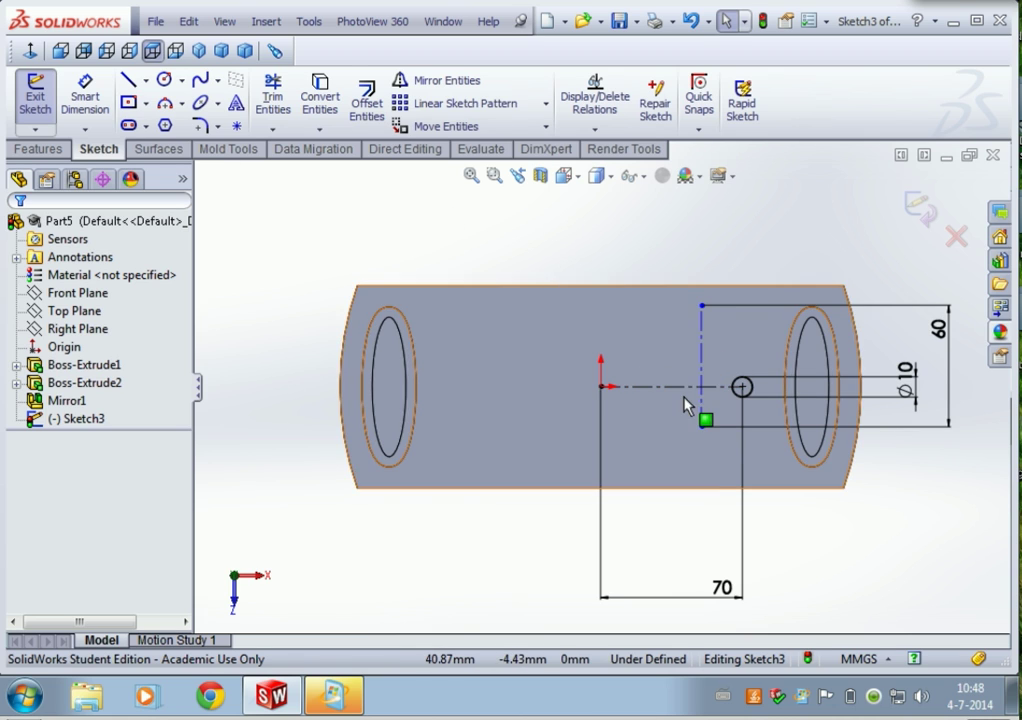
scroll(682, 395, up, 4)
scroll(670, 388, down, 5)
scroll(577, 402, down, 3)
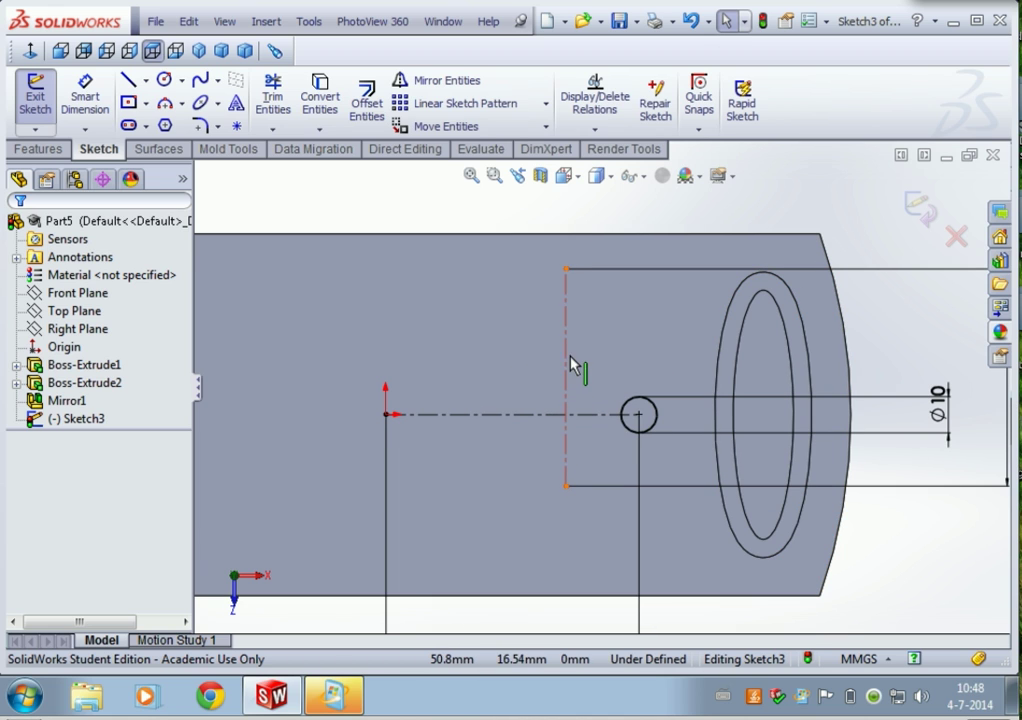
click(566, 376)
click(237, 126)
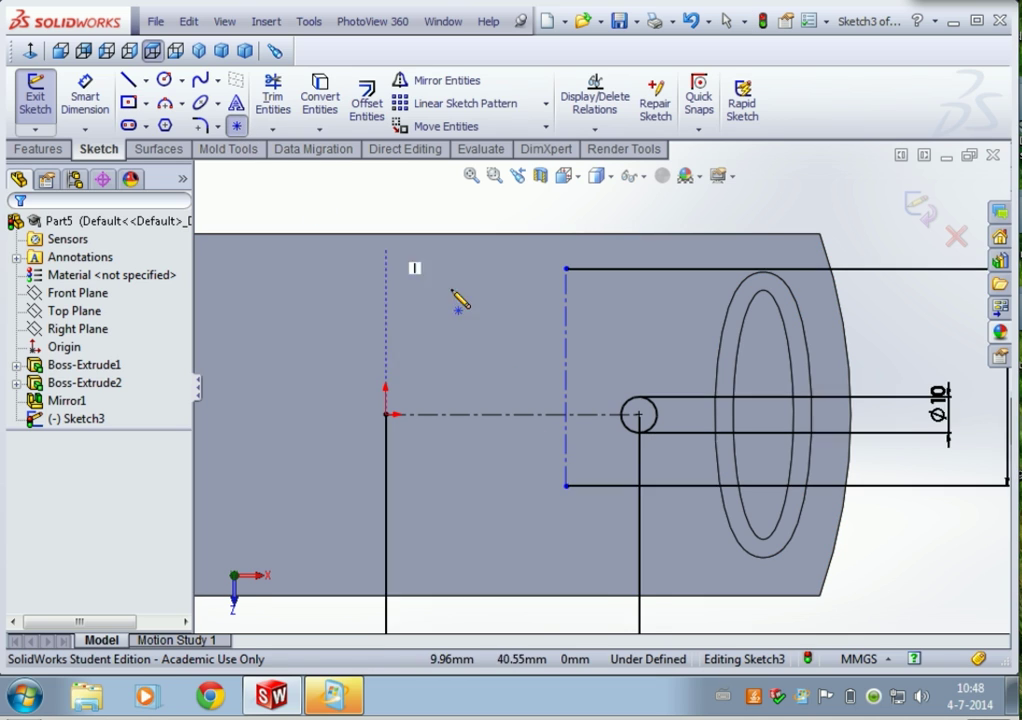
click(565, 378)
key(Escape)
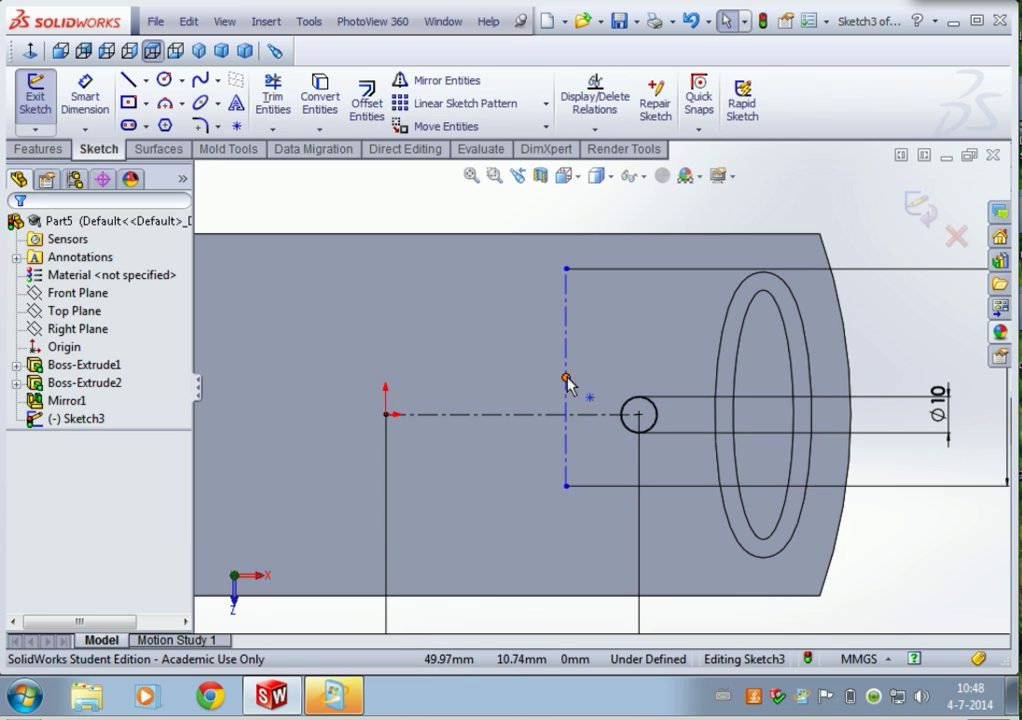
Step: Add a Coincident relation between the vertical centerline's midpoint and the horizontal centerline
click(566, 379)
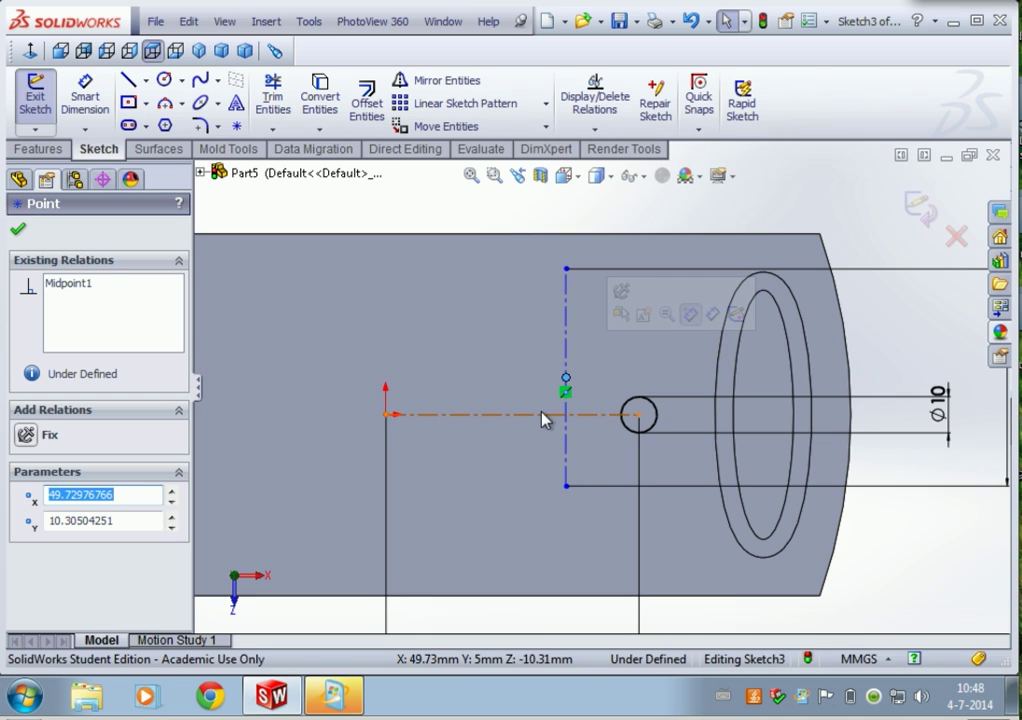
ctrl+click(543, 417)
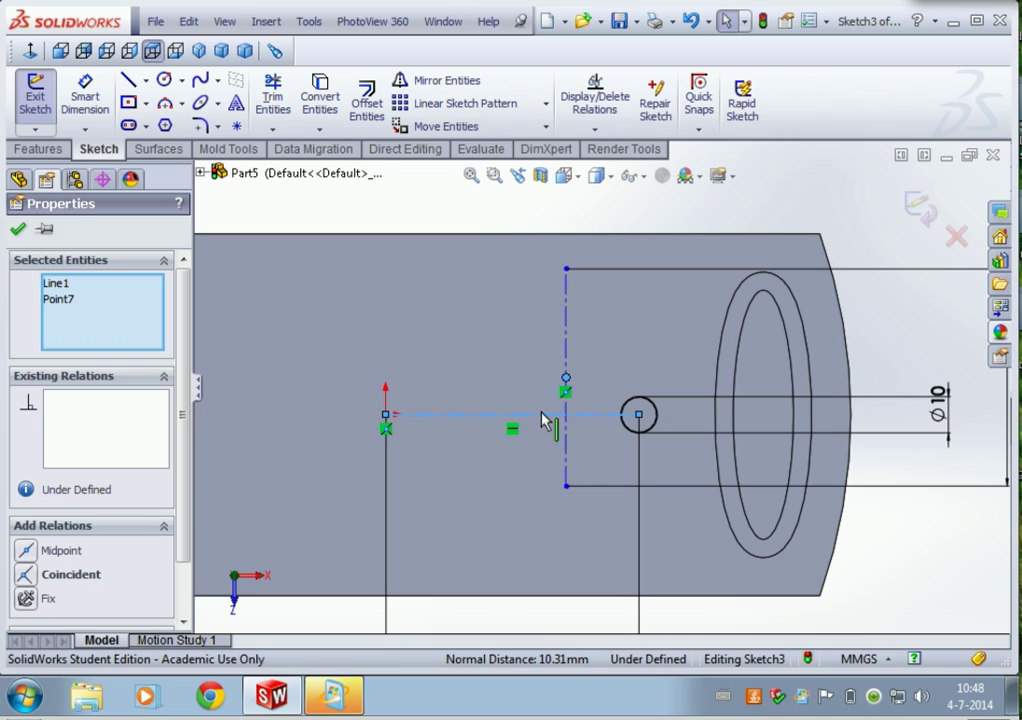
click(27, 576)
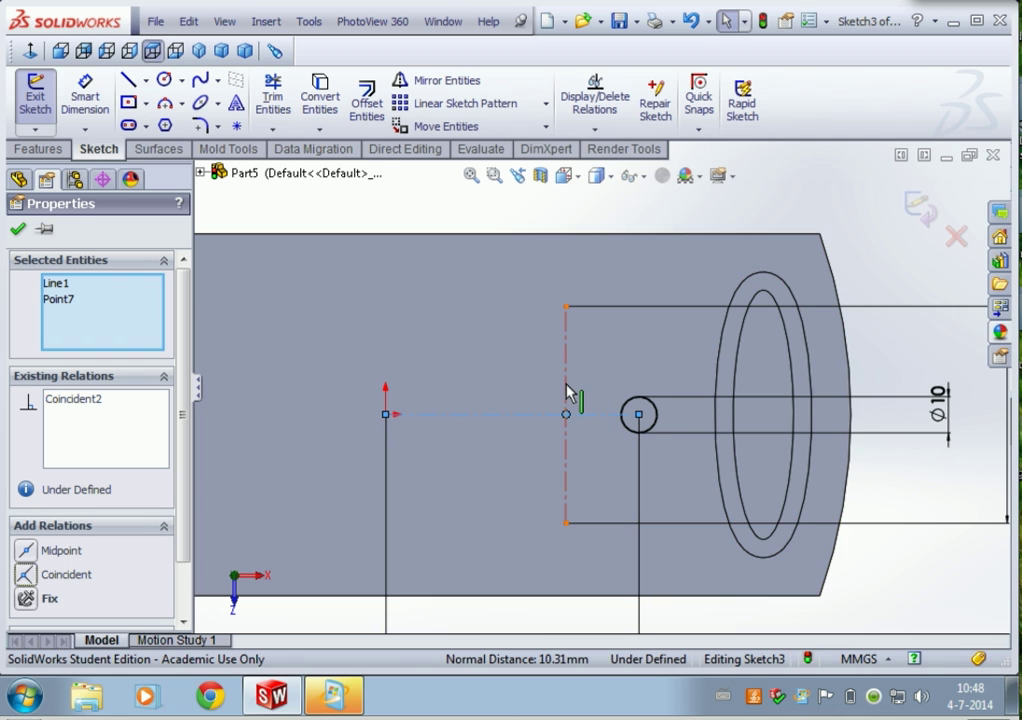
Step: Dimension the distance from the vertical centerline to the 10 mm circle's centre and set it to 30 mm
click(85, 97)
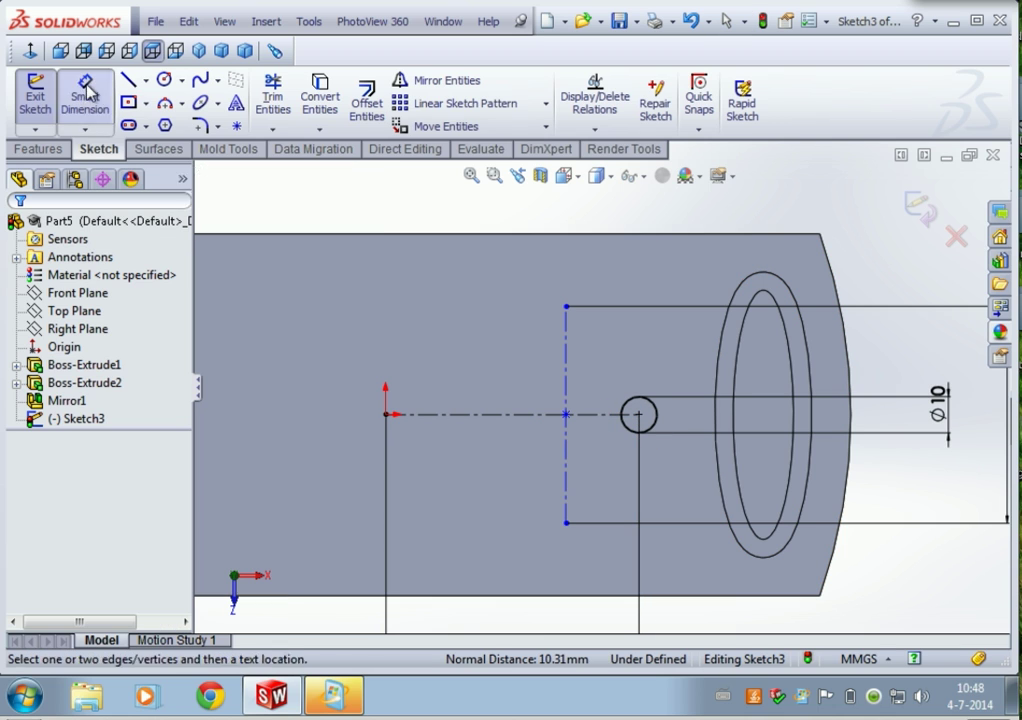
click(567, 390)
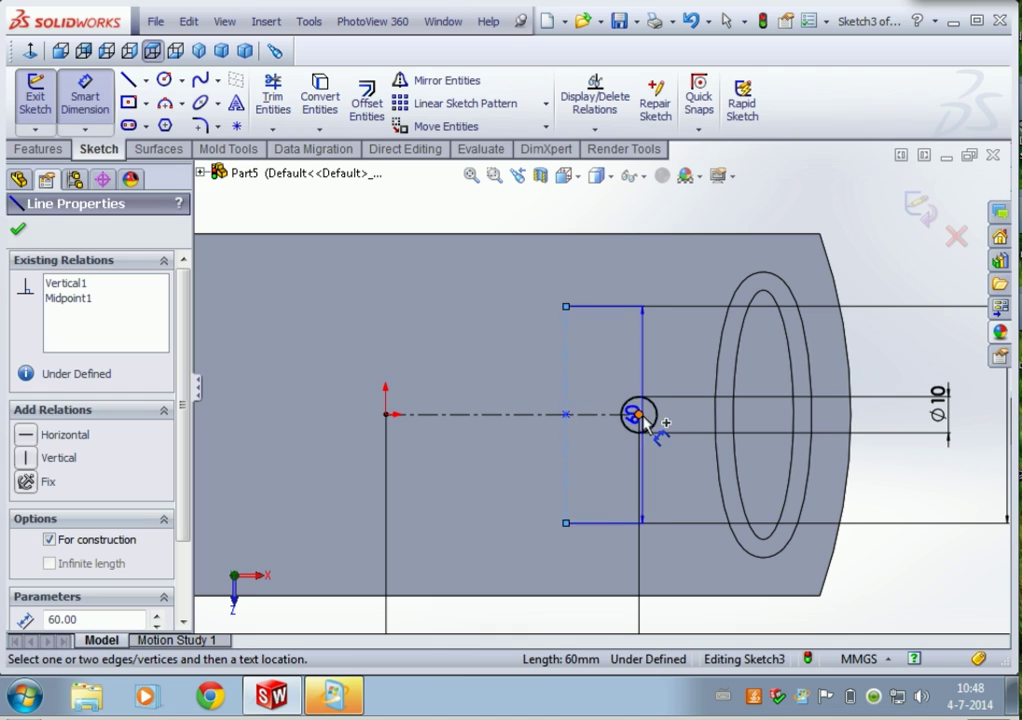
click(639, 416)
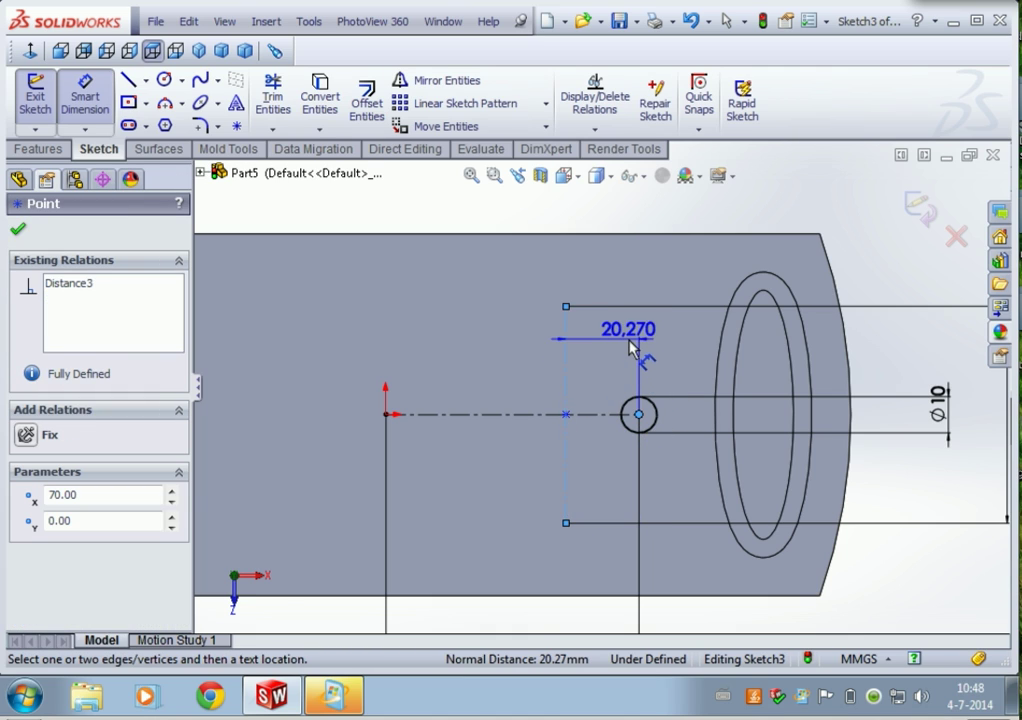
click(630, 338)
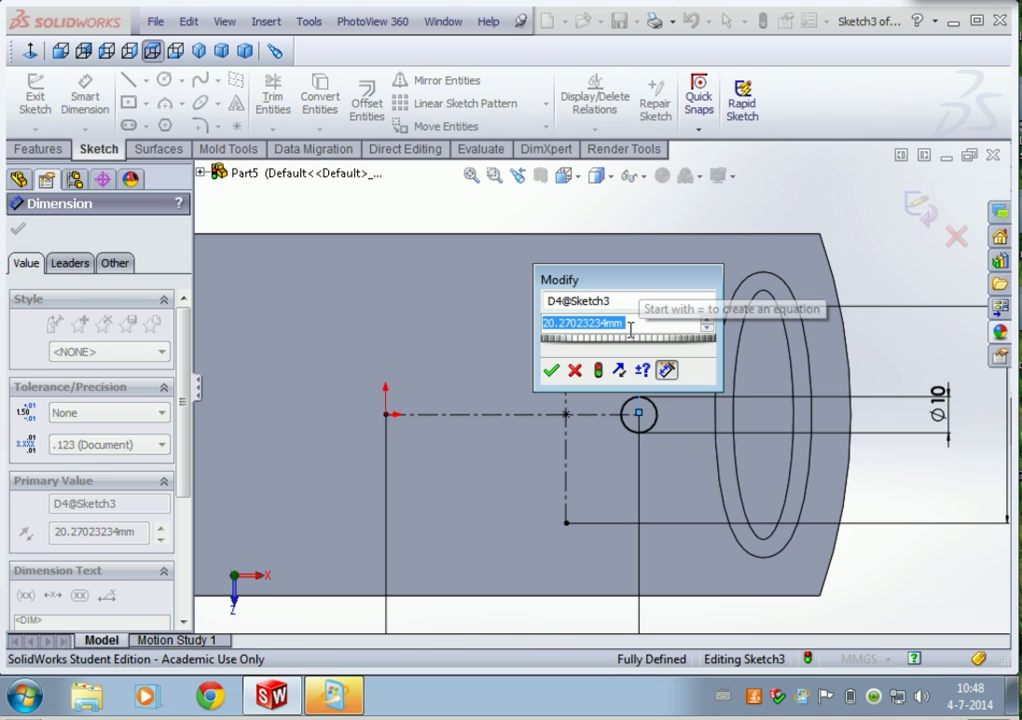
text(30)
key(Return)
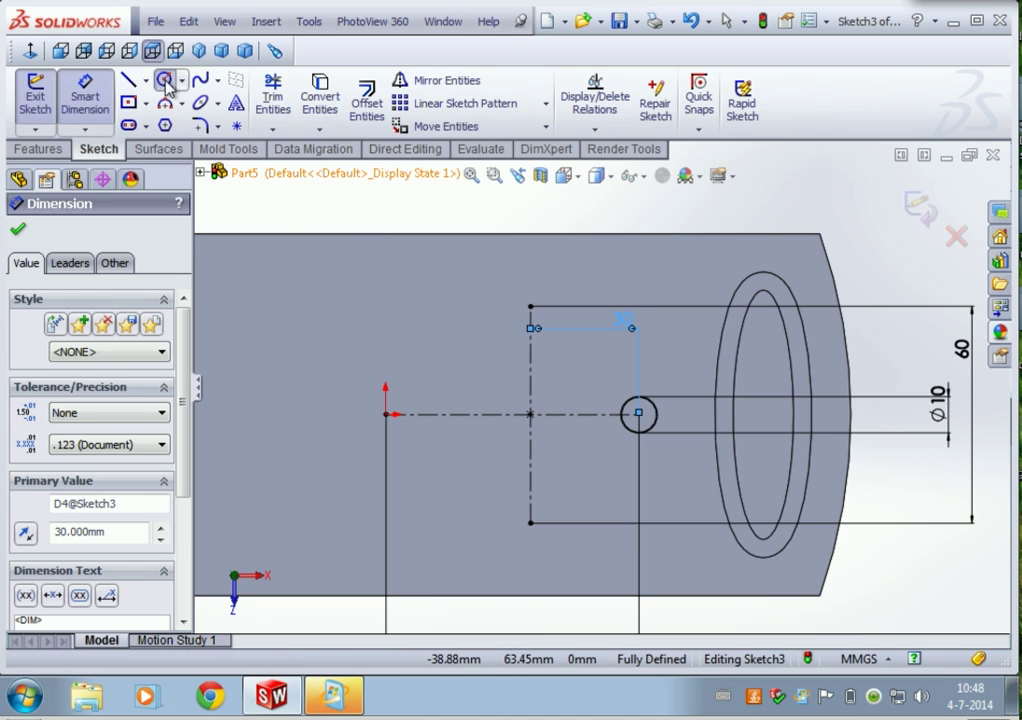
Step: Sketch a circle about 12.6 mm in diameter centred on the vertical centerline's upper endpoint
click(165, 81)
click(531, 306)
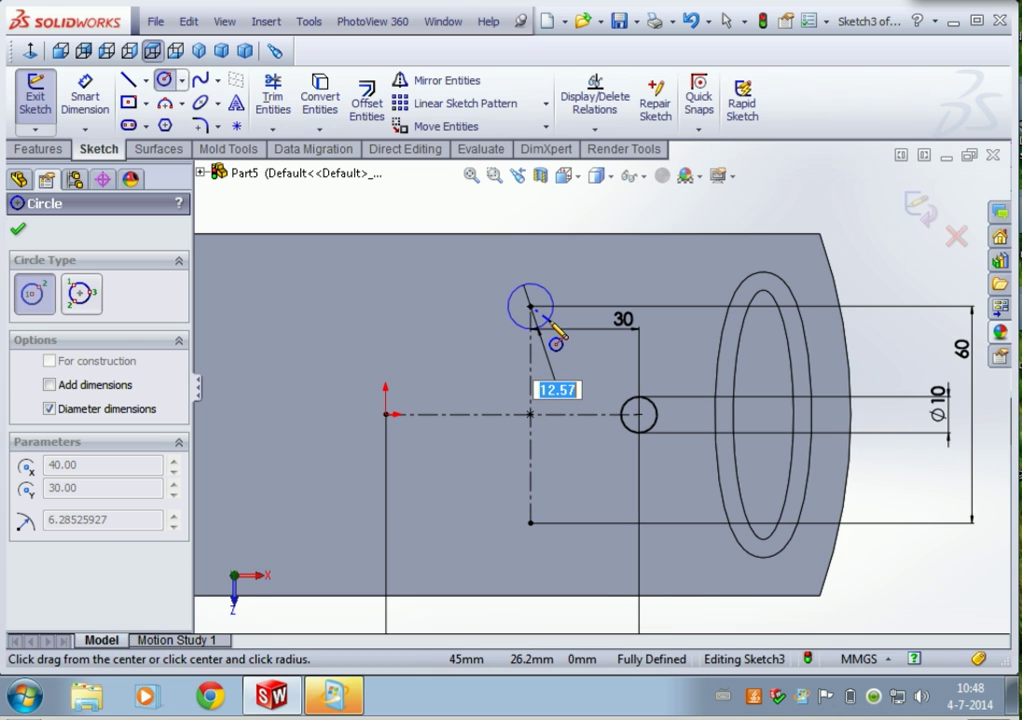
click(547, 324)
key(Escape)
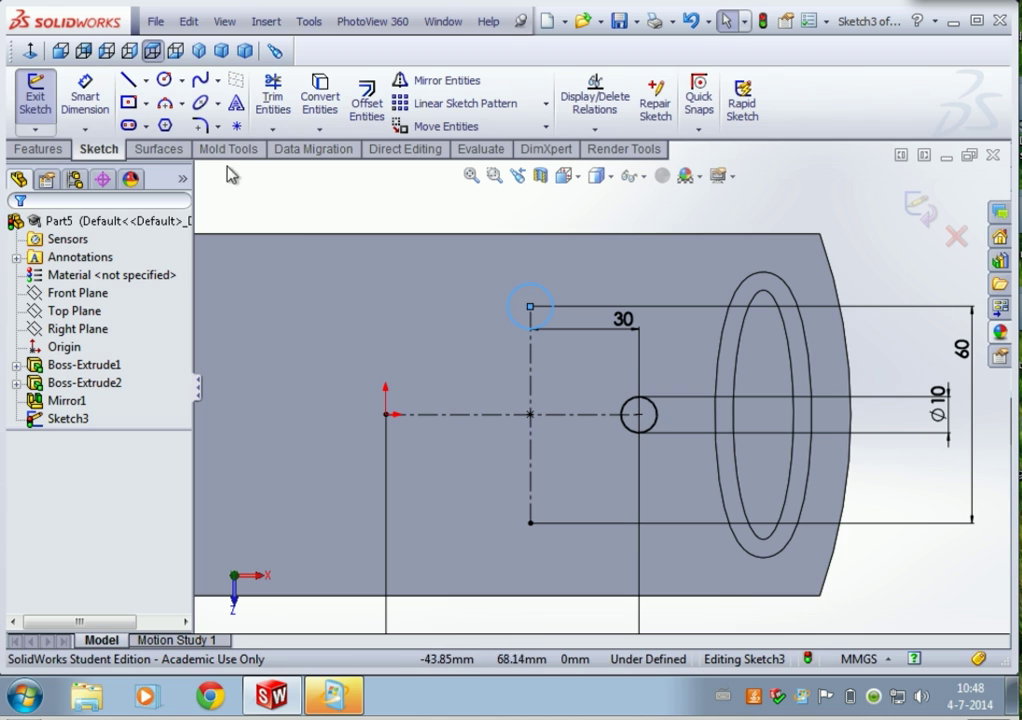
Step: Dimension the circle at the vertical centerline's upper end and set its diameter to 10 mm
click(89, 91)
click(548, 298)
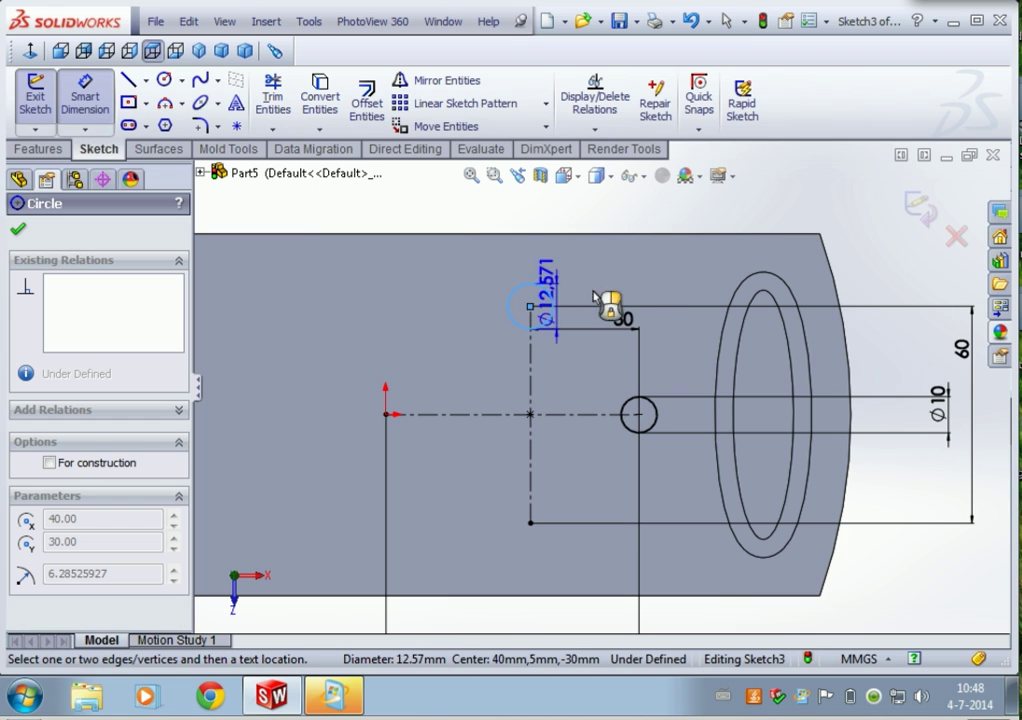
click(655, 298)
text(10)
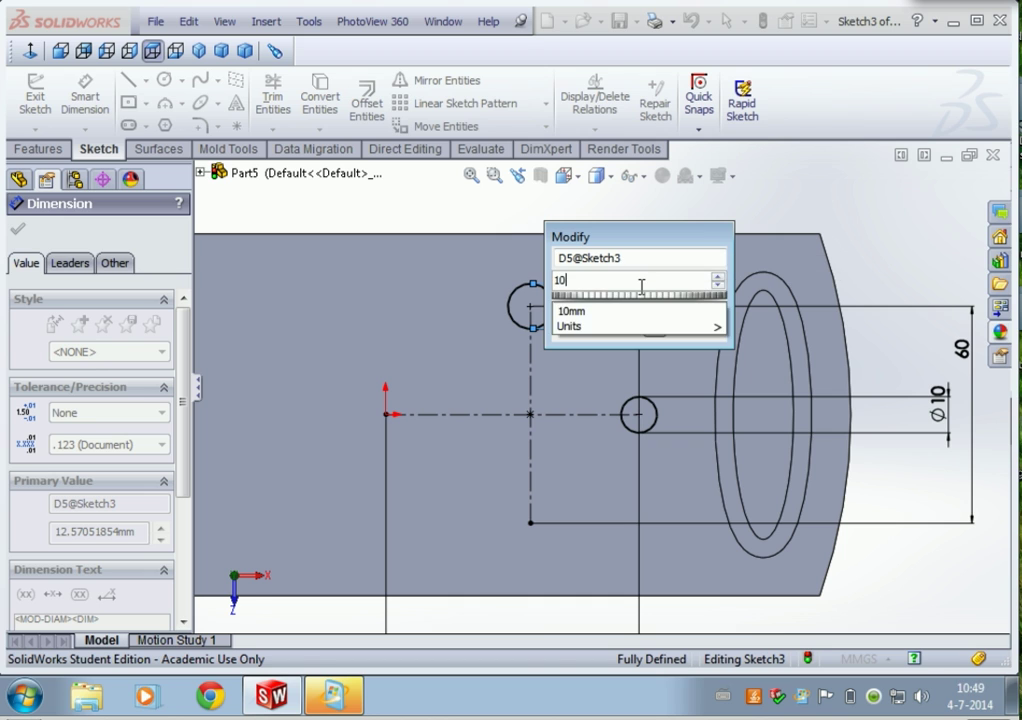
key(Return)
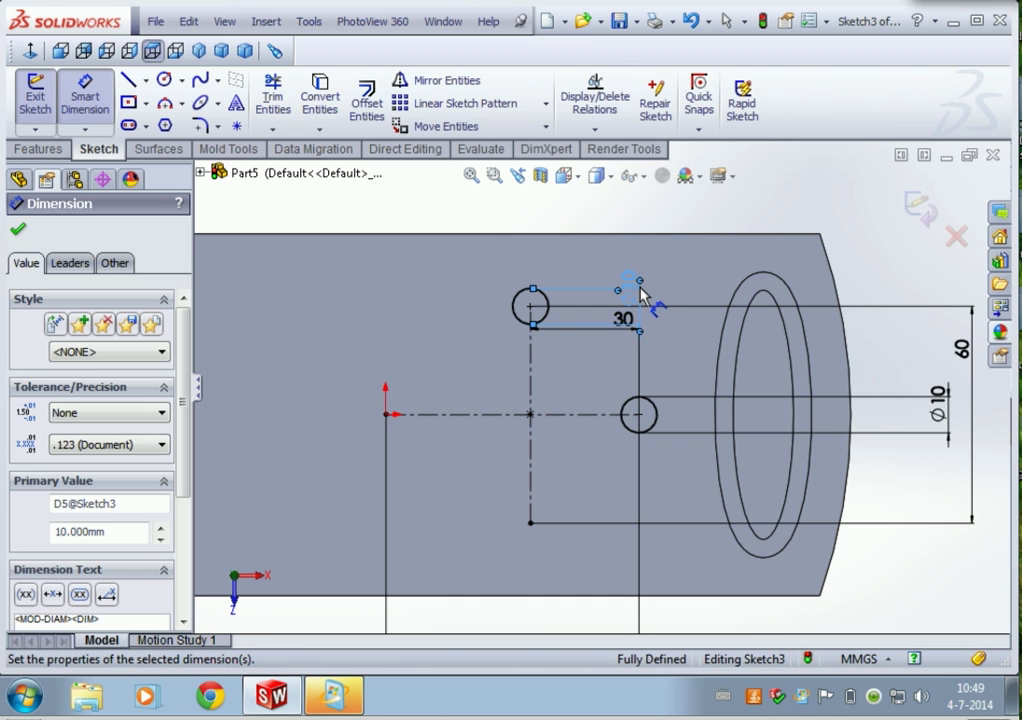
Step: Sketch a circle about 14.7 mm in diameter centred on the vertical centerline's lower endpoint
click(165, 82)
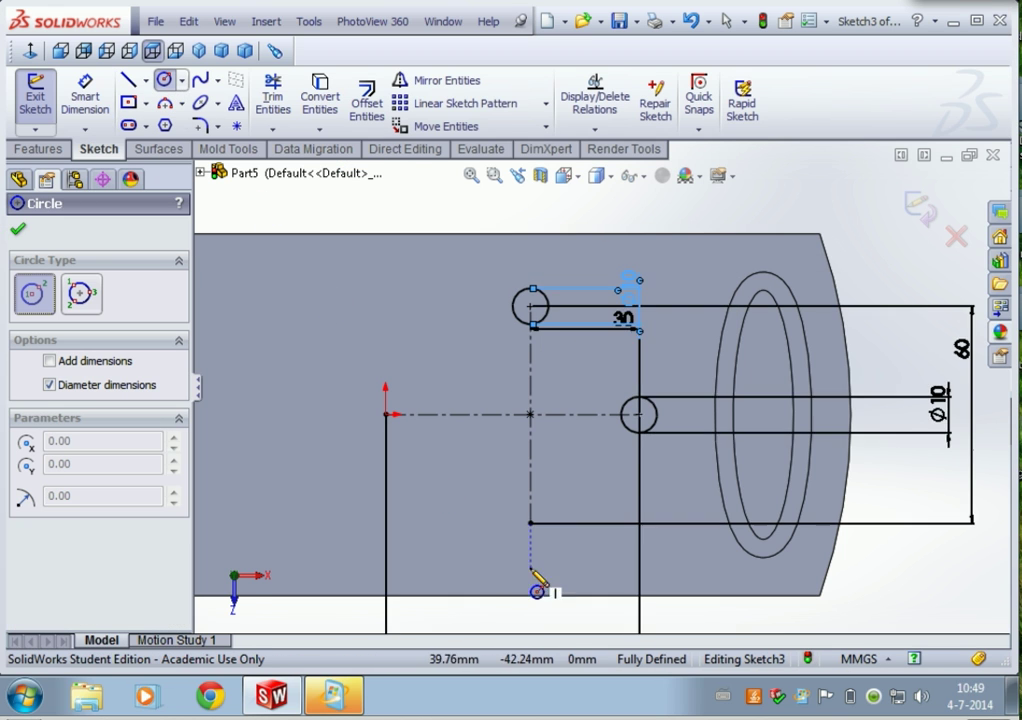
click(530, 523)
click(550, 547)
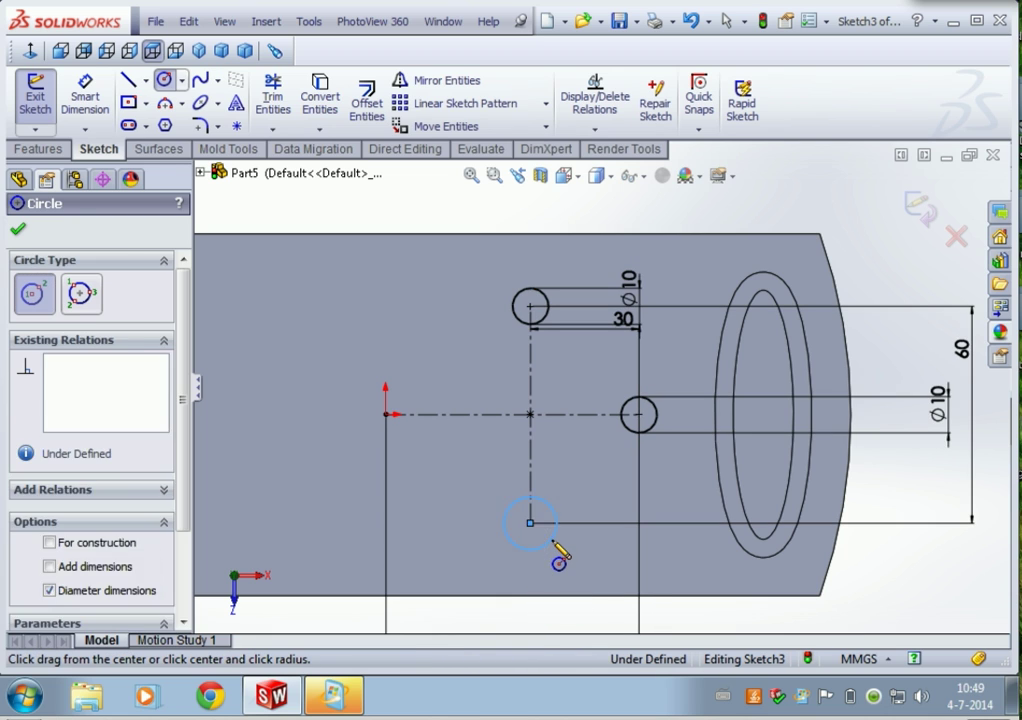
key(Escape)
Step: Dimension the circle at the vertical centerline's lower end and set its diameter to 10 mm
click(85, 97)
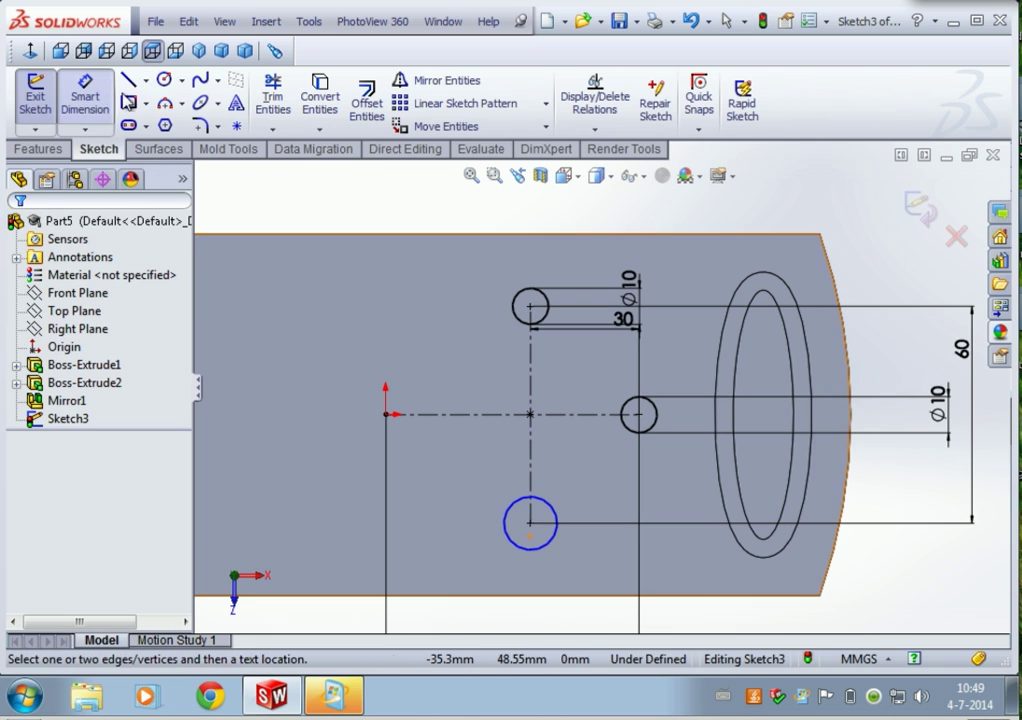
click(558, 518)
click(600, 520)
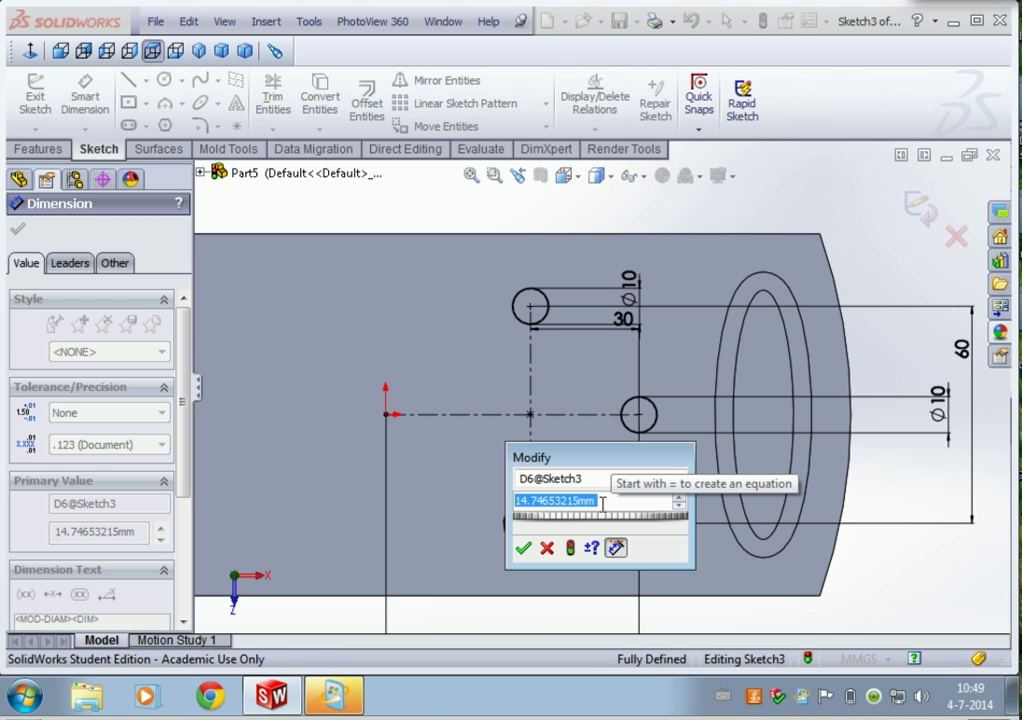
text(10)
key(Return)
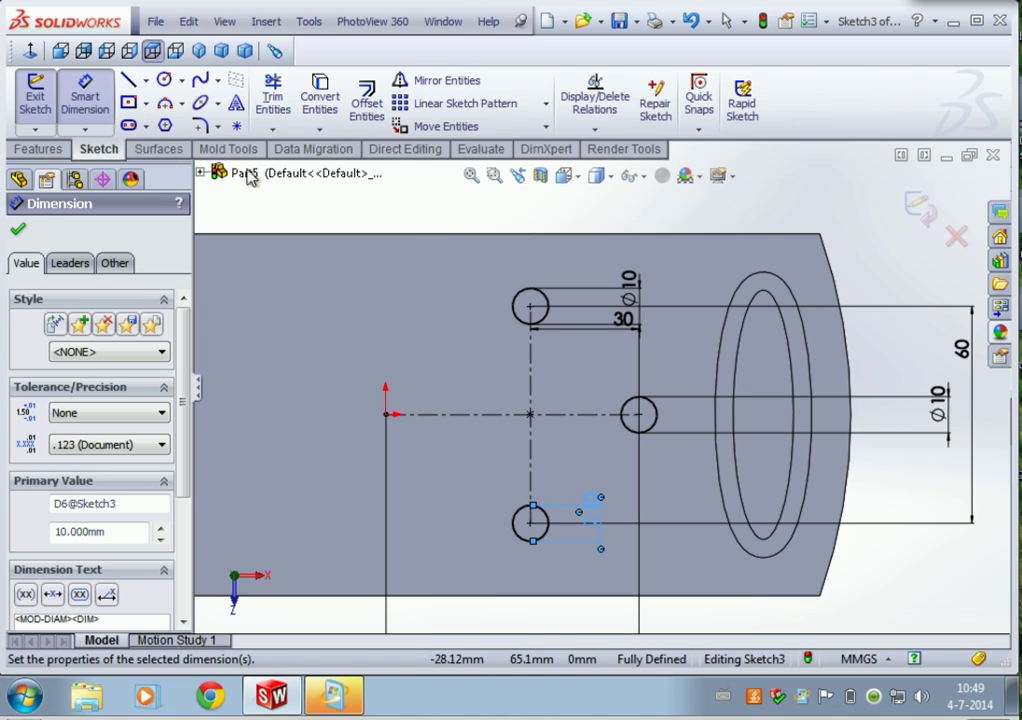
Step: Cut the three 10 mm circles through the plate with an Extruded Cut set to Through All
click(37, 151)
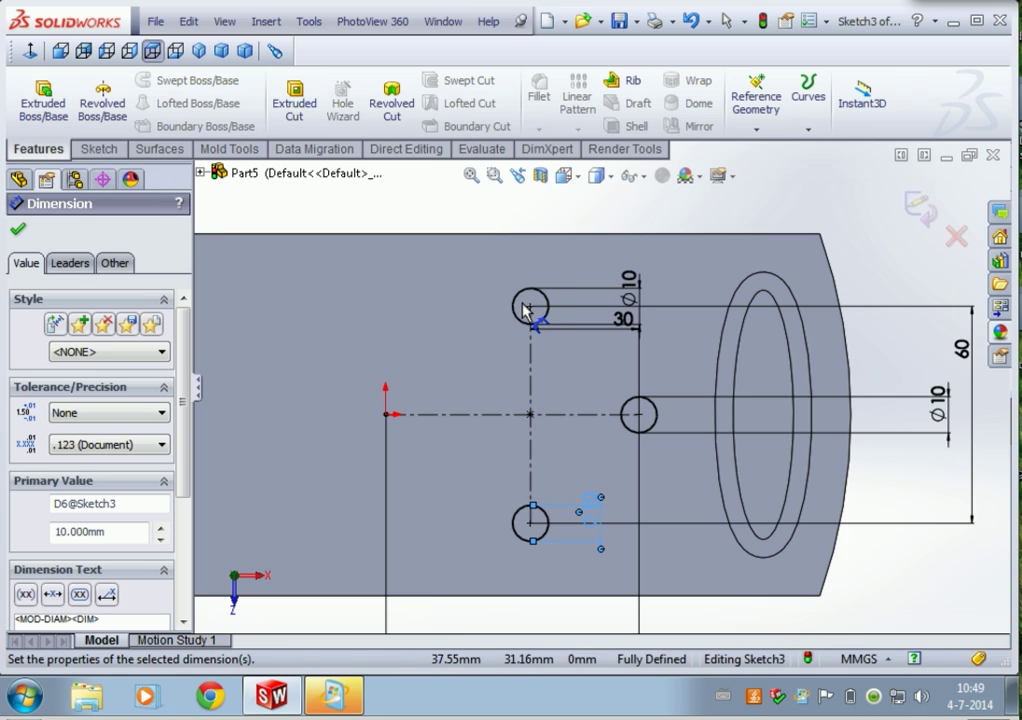
click(303, 116)
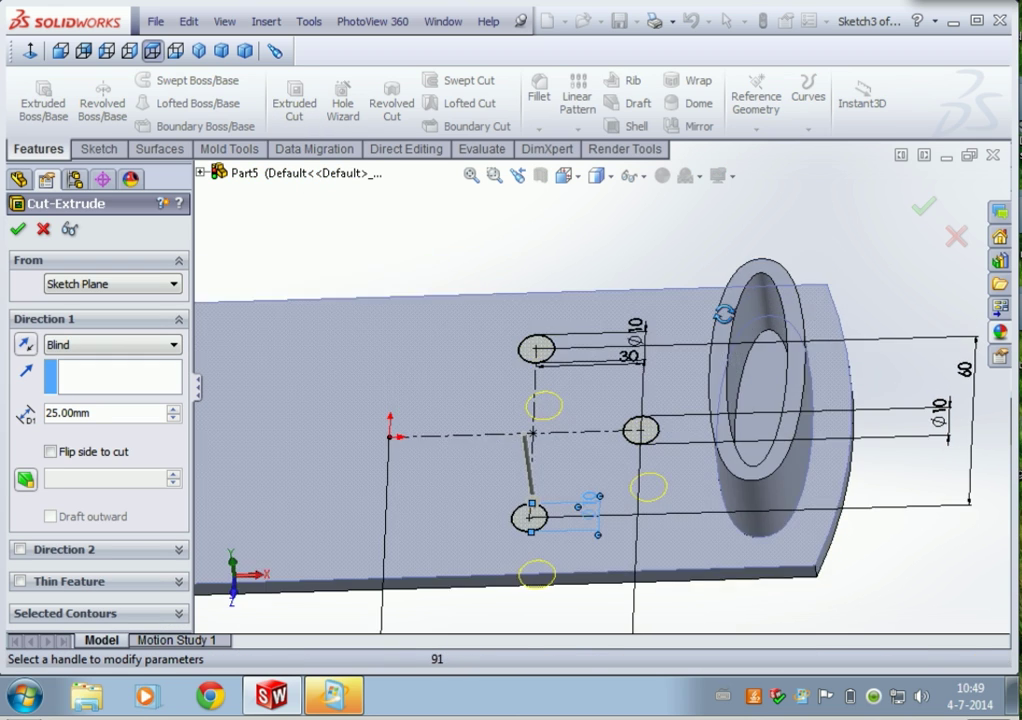
middle_drag(723, 313, 753, 291)
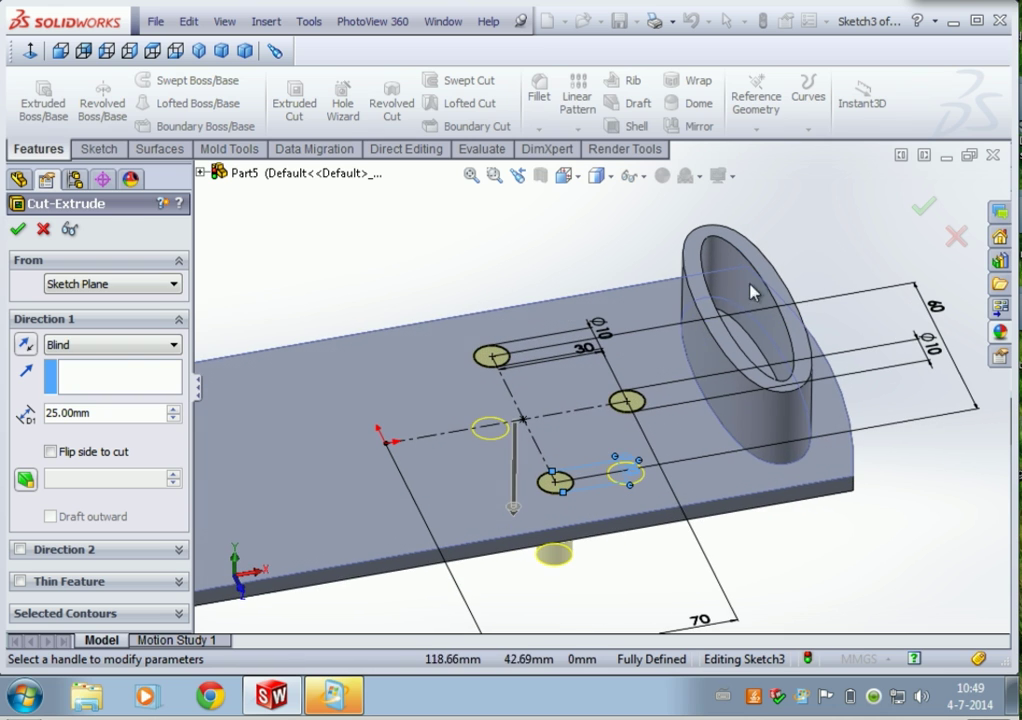
click(157, 347)
click(148, 379)
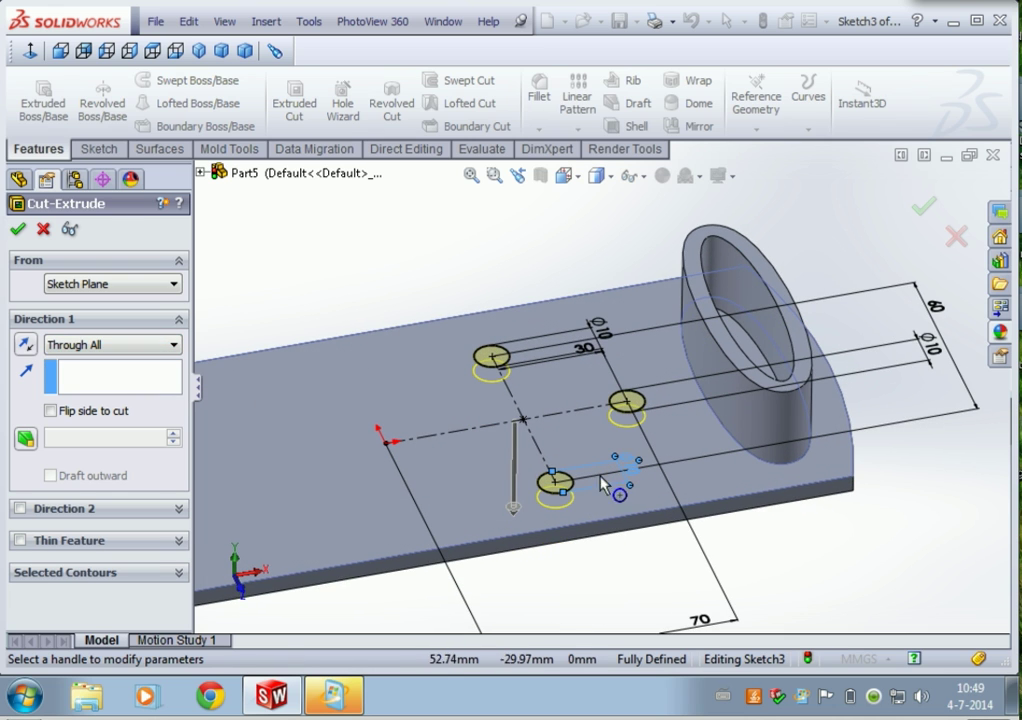
middle_drag(603, 486, 572, 462)
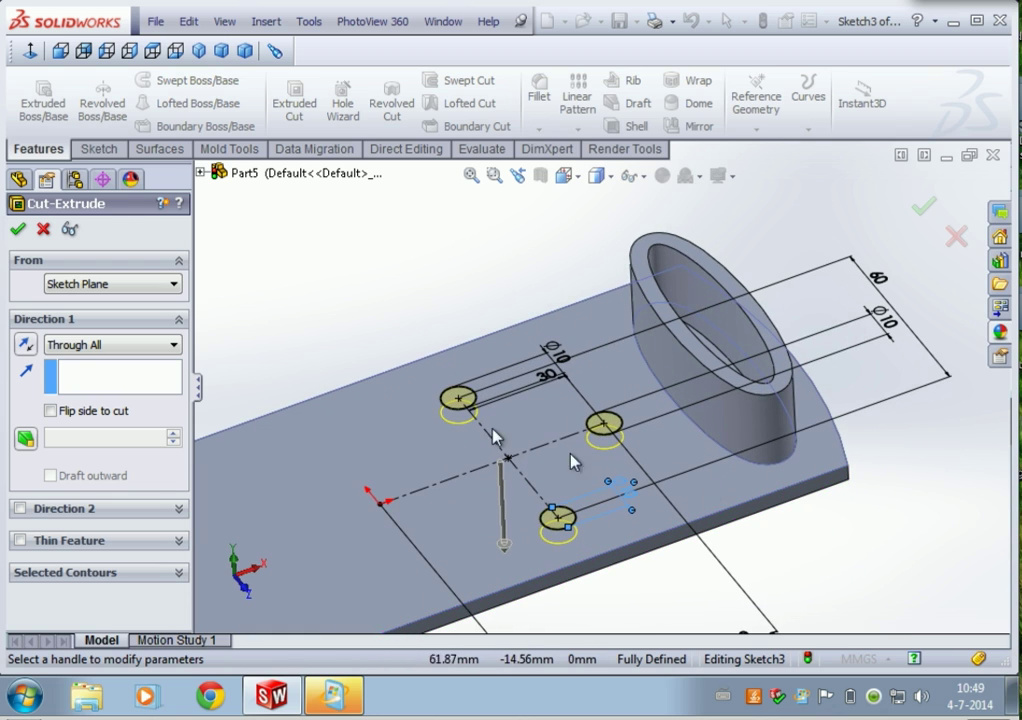
click(20, 232)
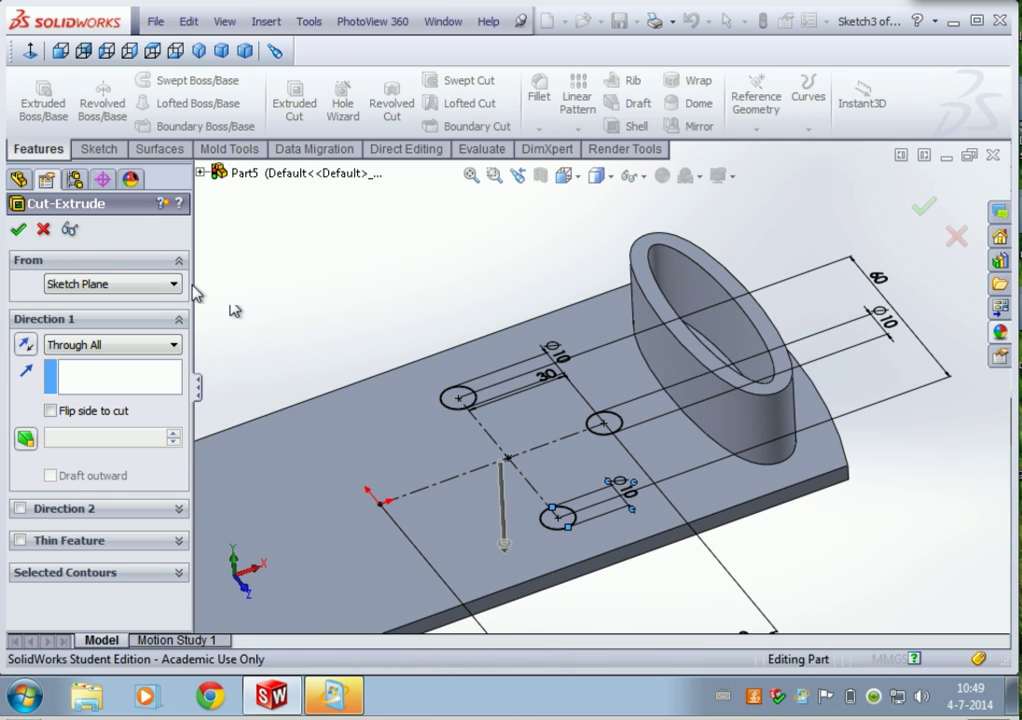
Step: Set up a linear pattern of the hole cut along the plate's long straight edge, reversed toward the opposite ring, with 5 instances
scroll(600, 425, up, 5)
middle_drag(593, 424, 568, 492)
scroll(563, 340, down, 2)
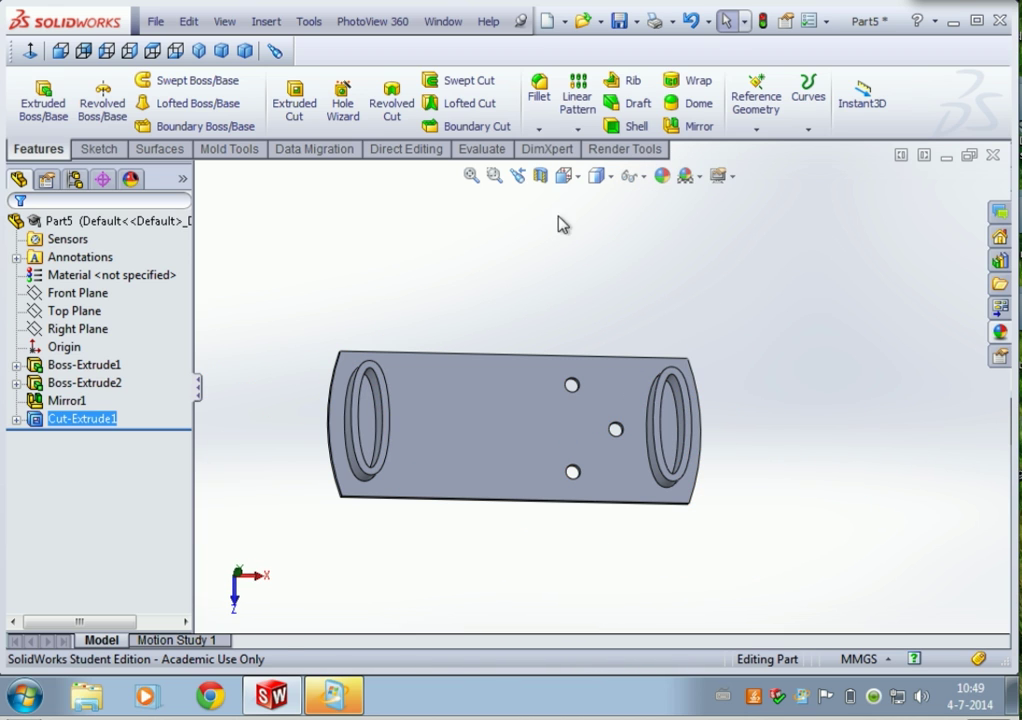
click(587, 108)
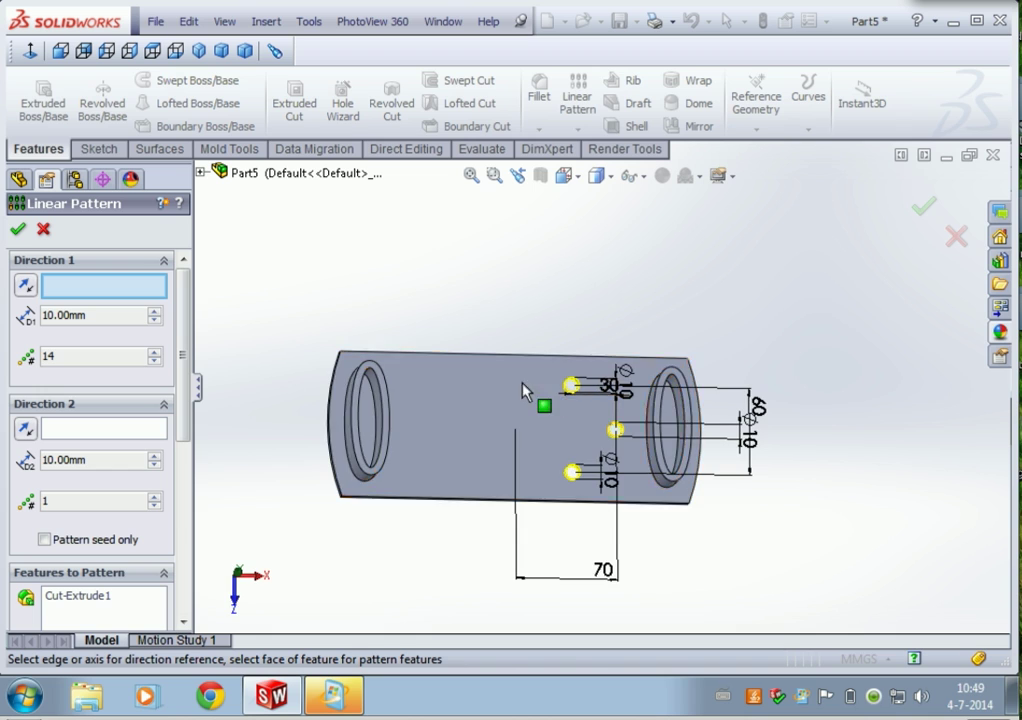
mouse_move(525, 390)
middle_down()
mouse_move(511, 270)
mouse_move(513, 394)
middle_up()
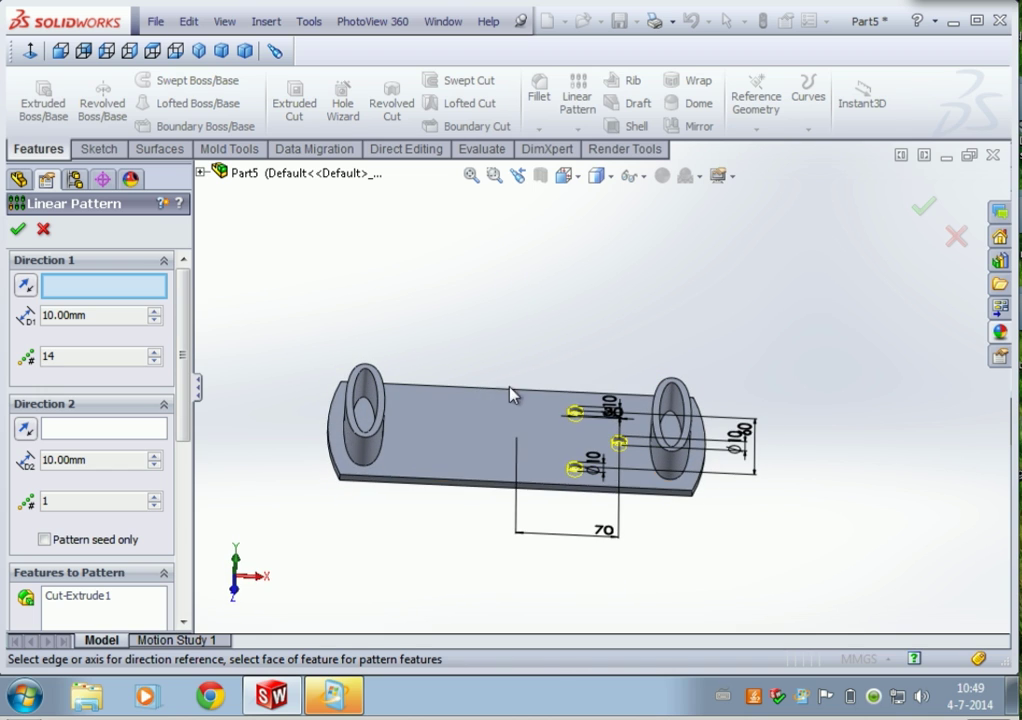
click(461, 484)
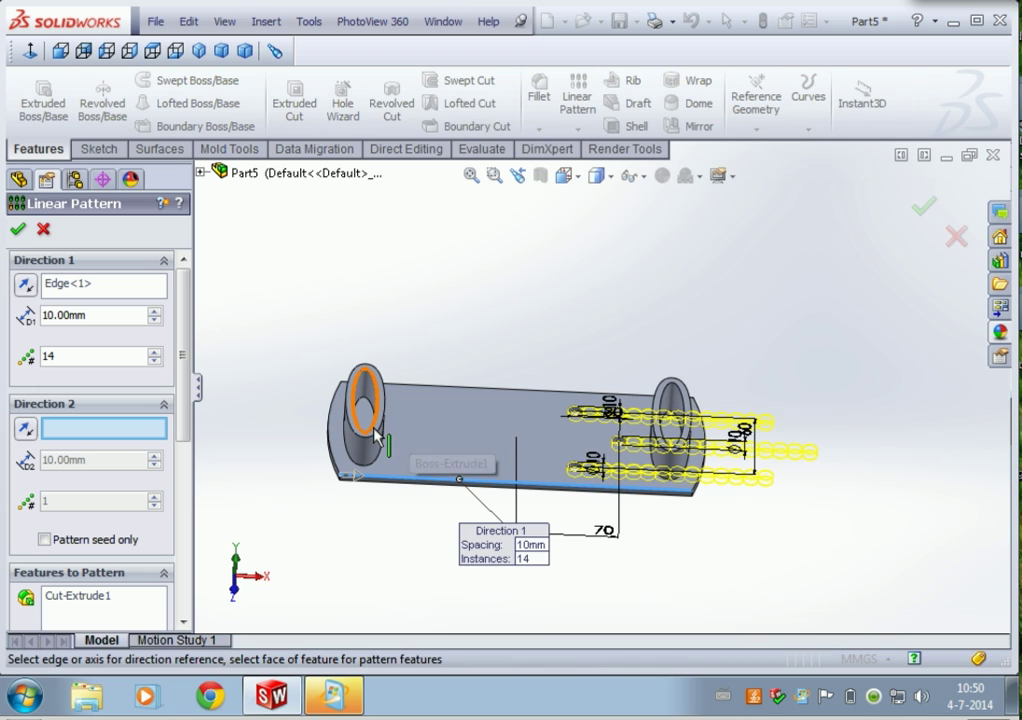
click(27, 285)
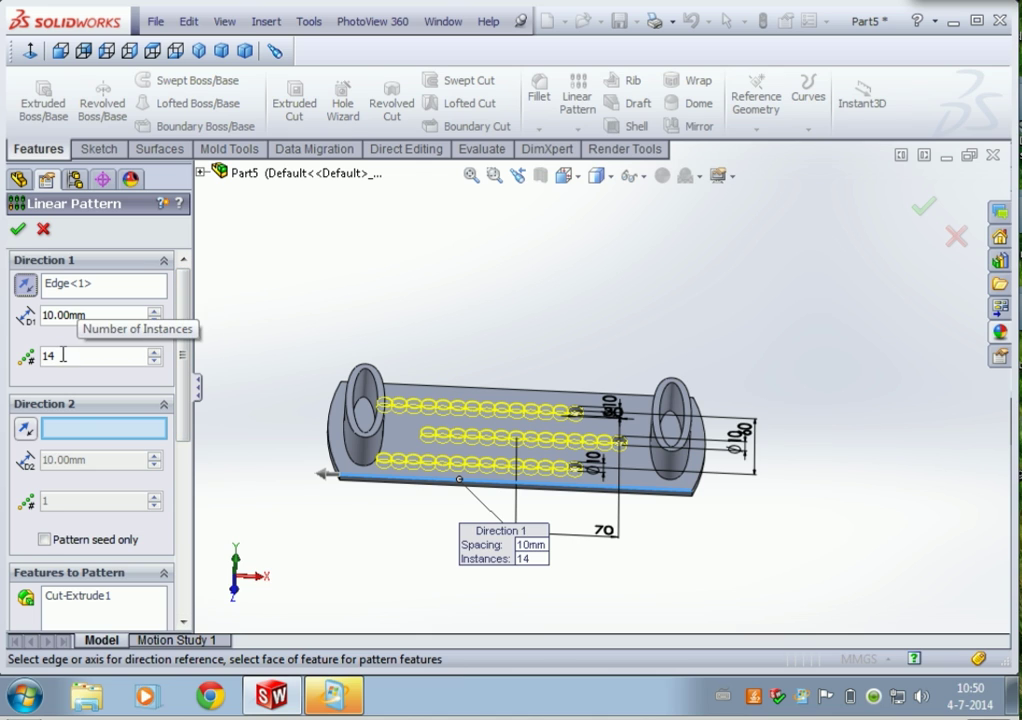
drag(62, 357, 36, 360)
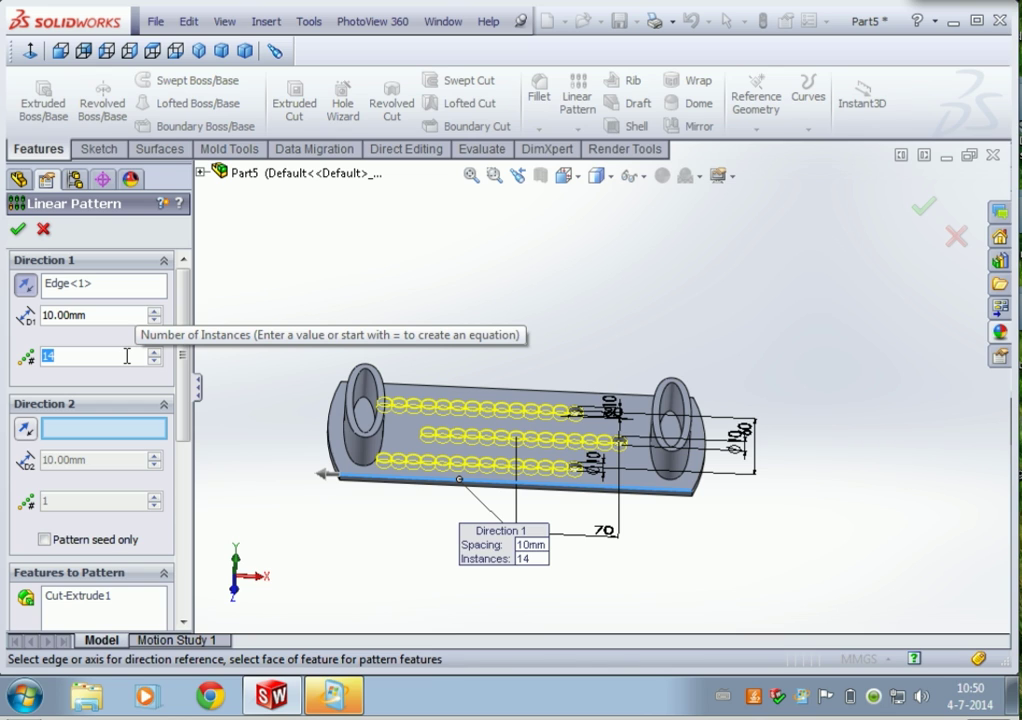
text(5)
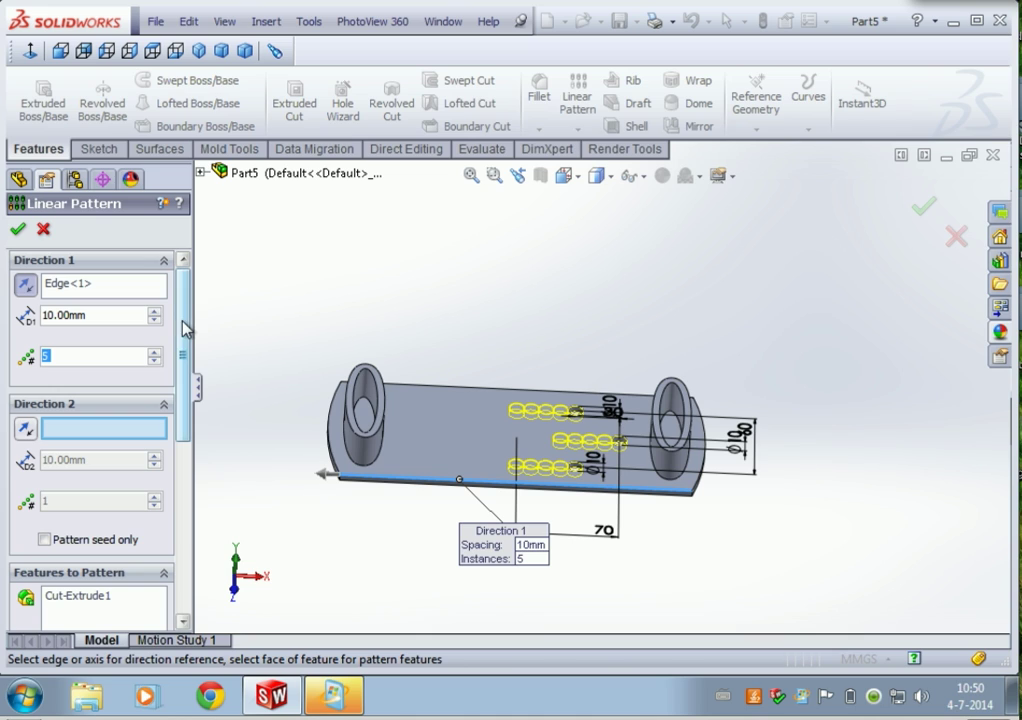
Step: Try spacings of 20 mm and 30 mm for the linear hole pattern
click(138, 315)
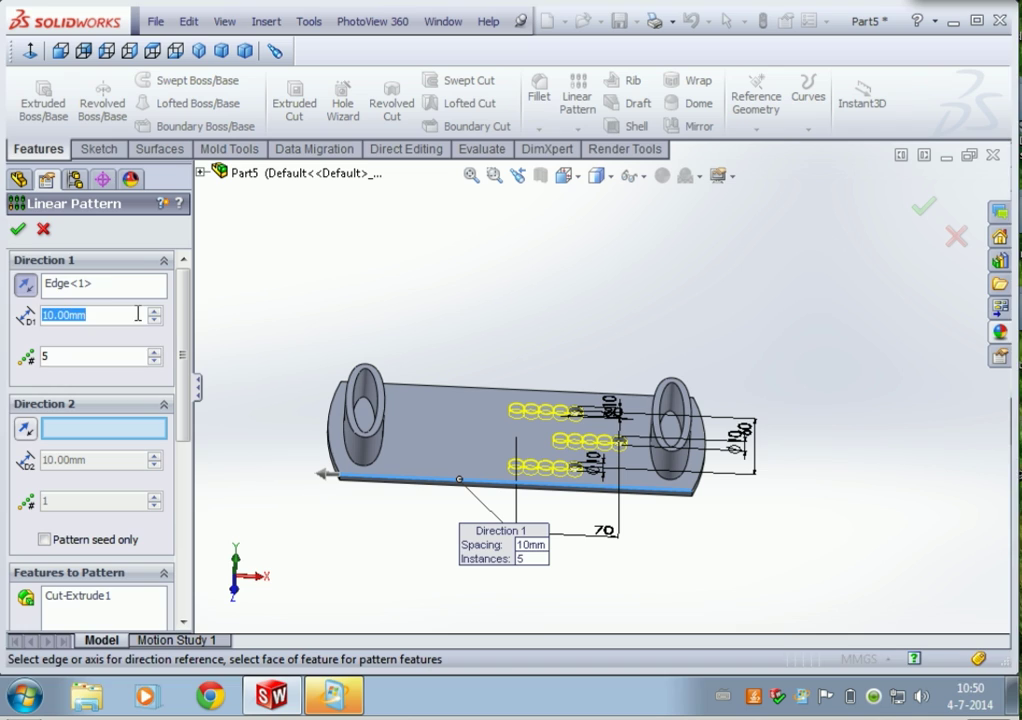
text(20)
key(Return)
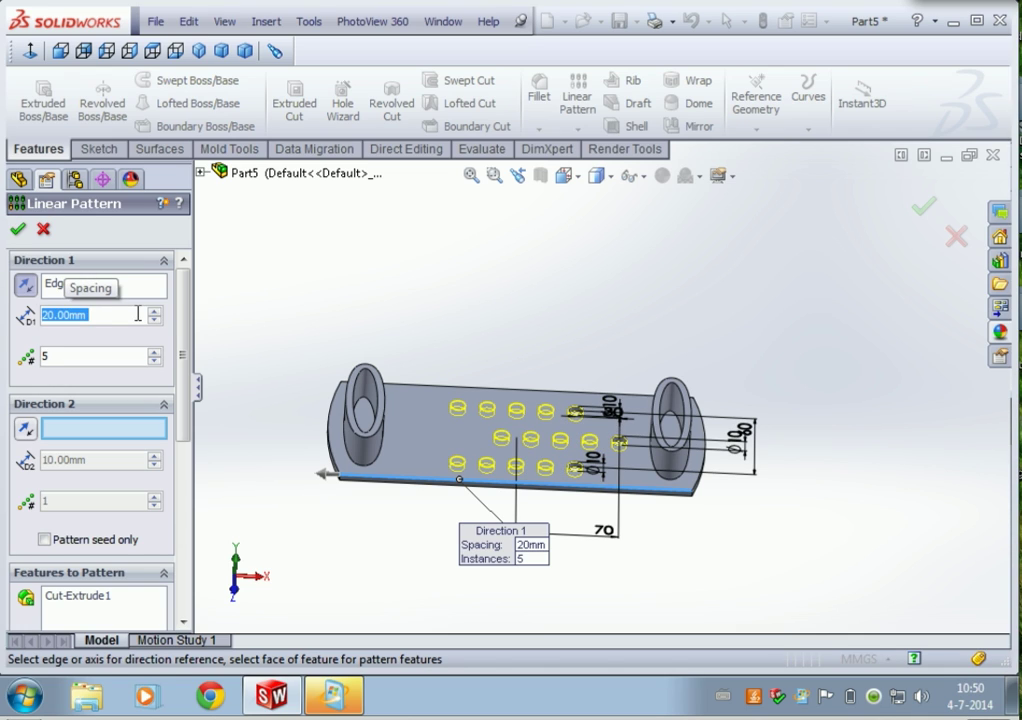
text(30)
key(Return)
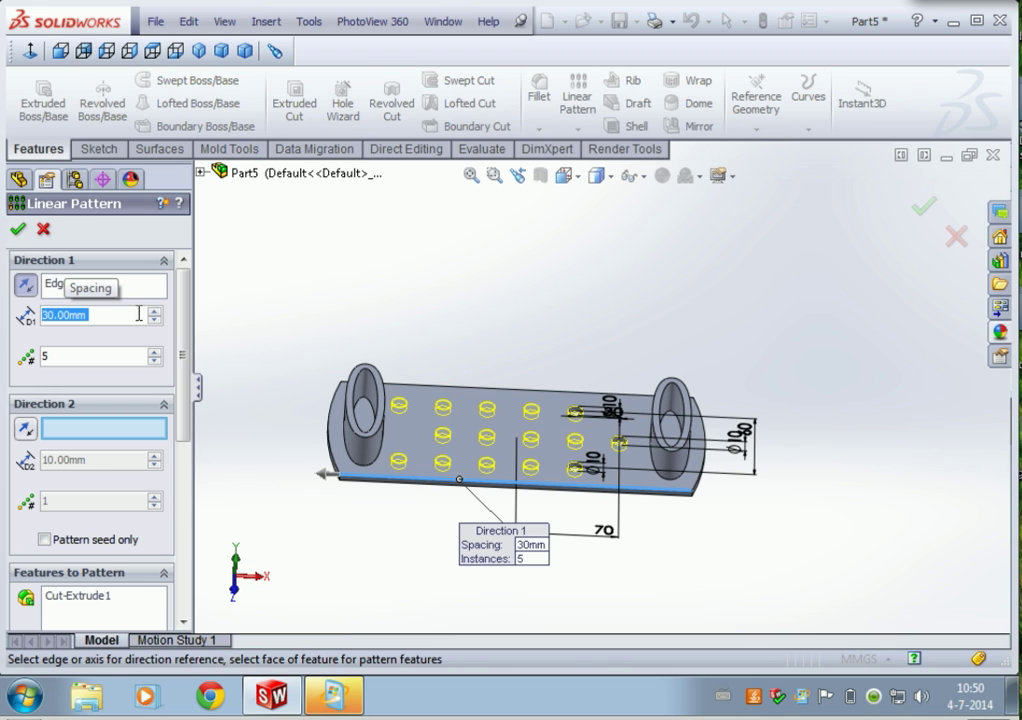
Step: Set the hole pattern's spacing to 25 mm and create the linear pattern
text(25)
key(Return)
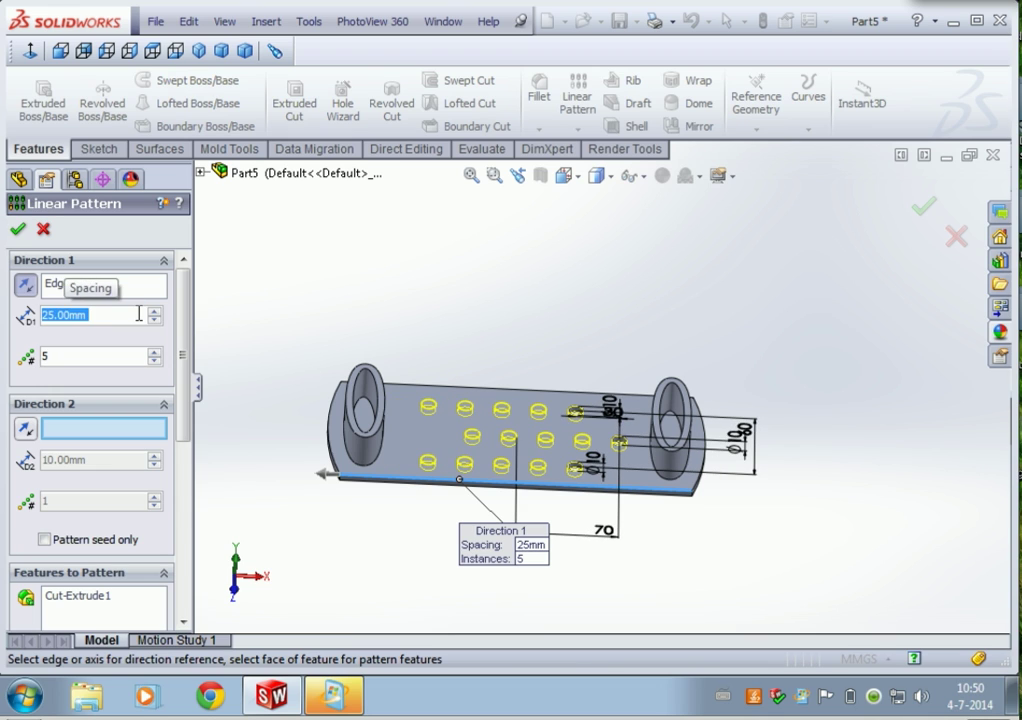
middle_drag(842, 490, 860, 555)
scroll(570, 392, up, 4)
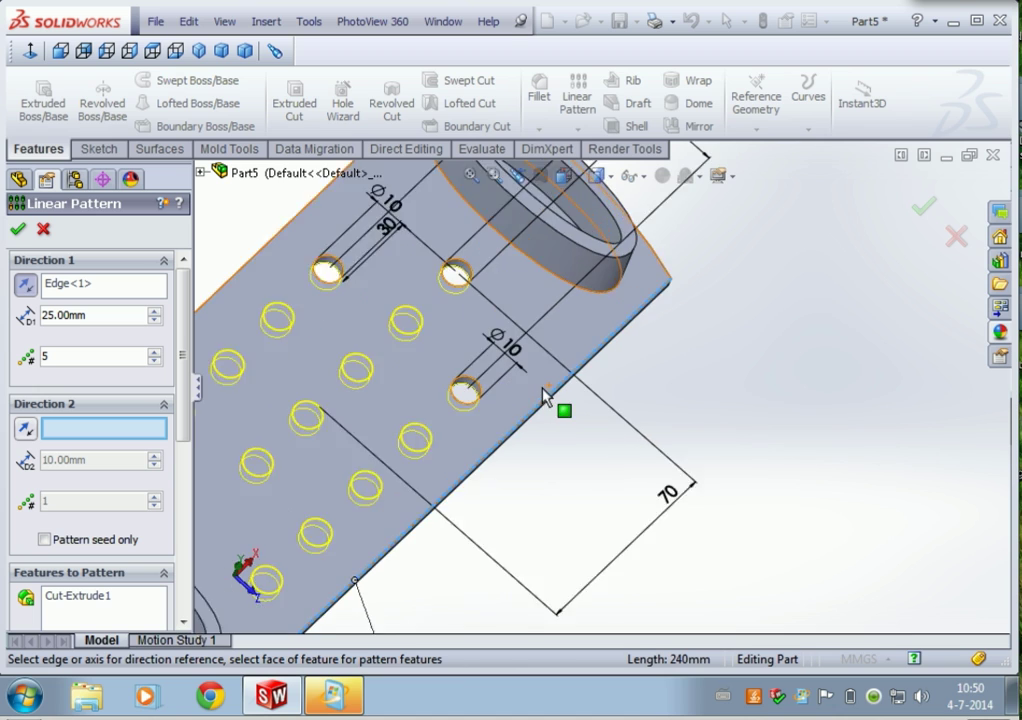
scroll(525, 406, down, 5)
middle_drag(511, 352, 639, 449)
scroll(520, 365, up, 3)
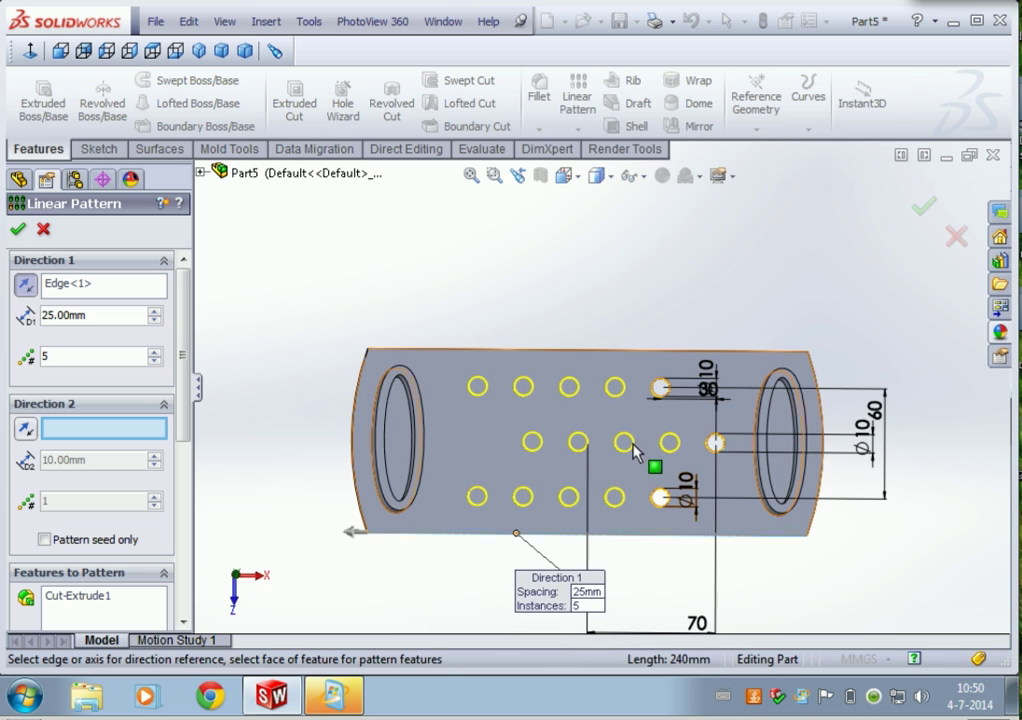
click(920, 207)
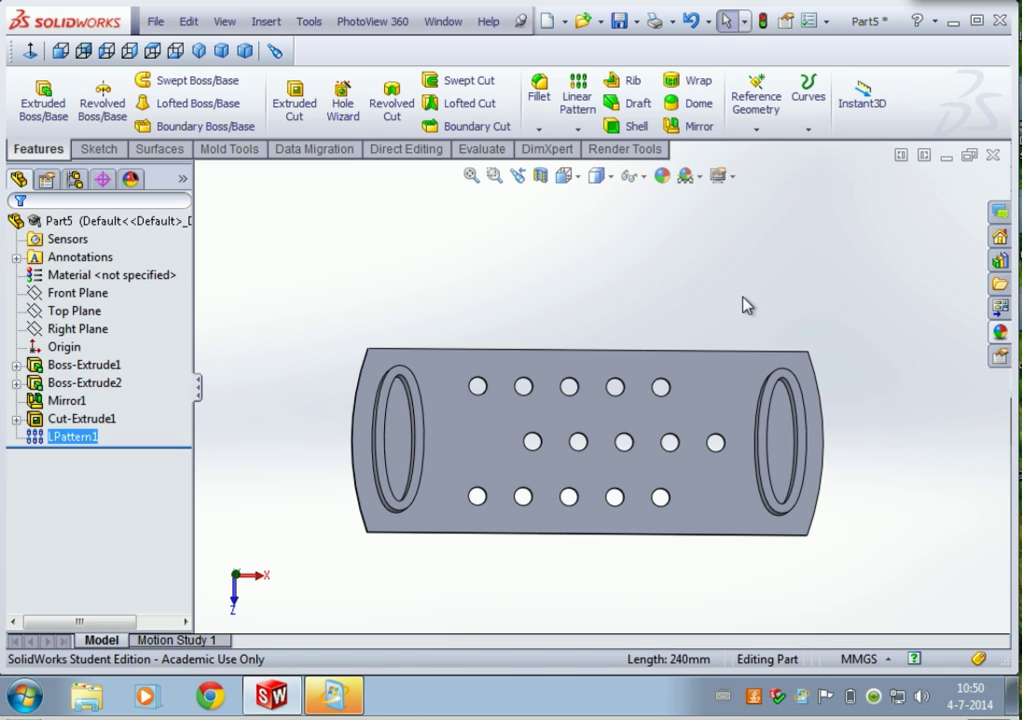
Step: Turn on the perspective display and examine the perforated plate from above and from its underside
scroll(710, 500, up, 3)
scroll(690, 480, down, 3)
middle_drag(675, 451, 703, 378)
click(720, 177)
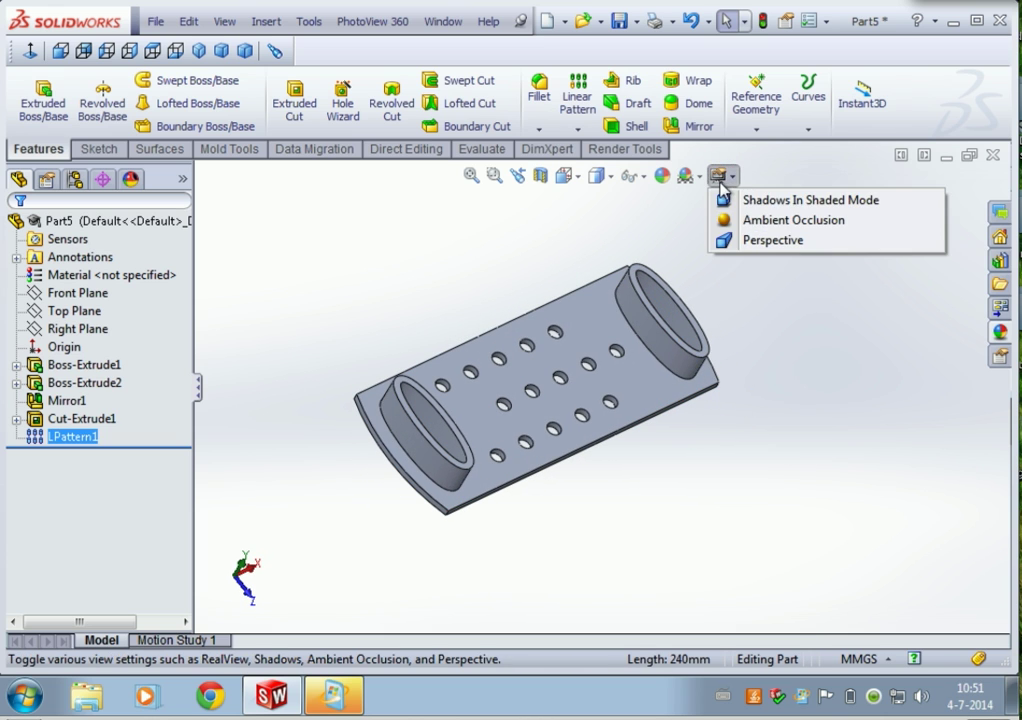
click(757, 242)
middle_drag(753, 311, 472, 407)
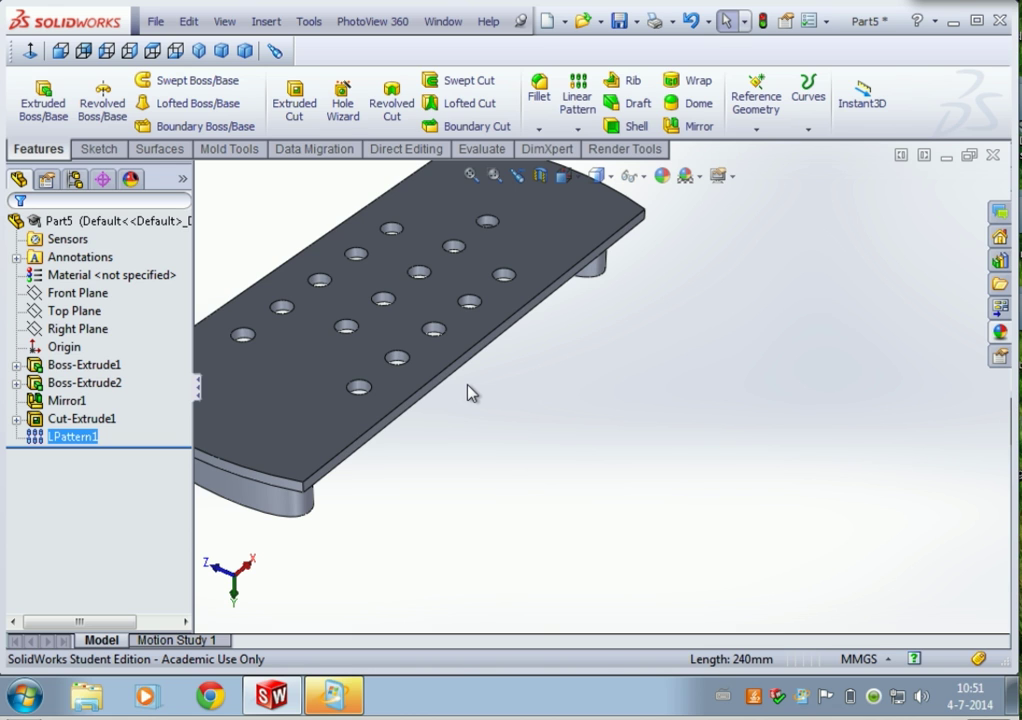
scroll(484, 372, down, 3)
scroll(484, 370, up, 6)
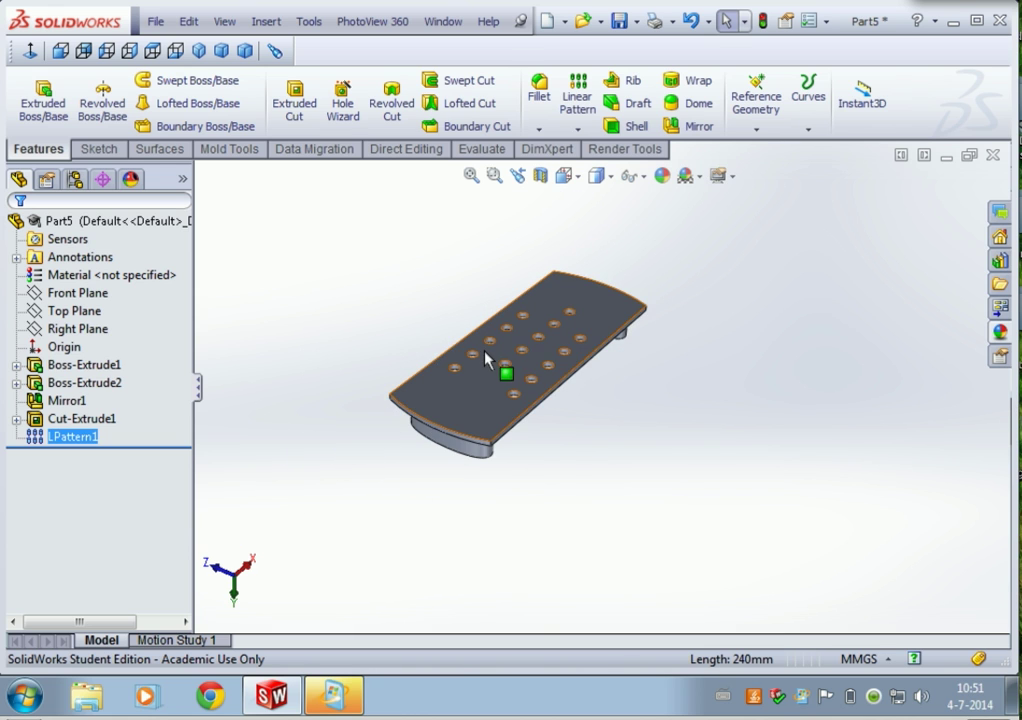